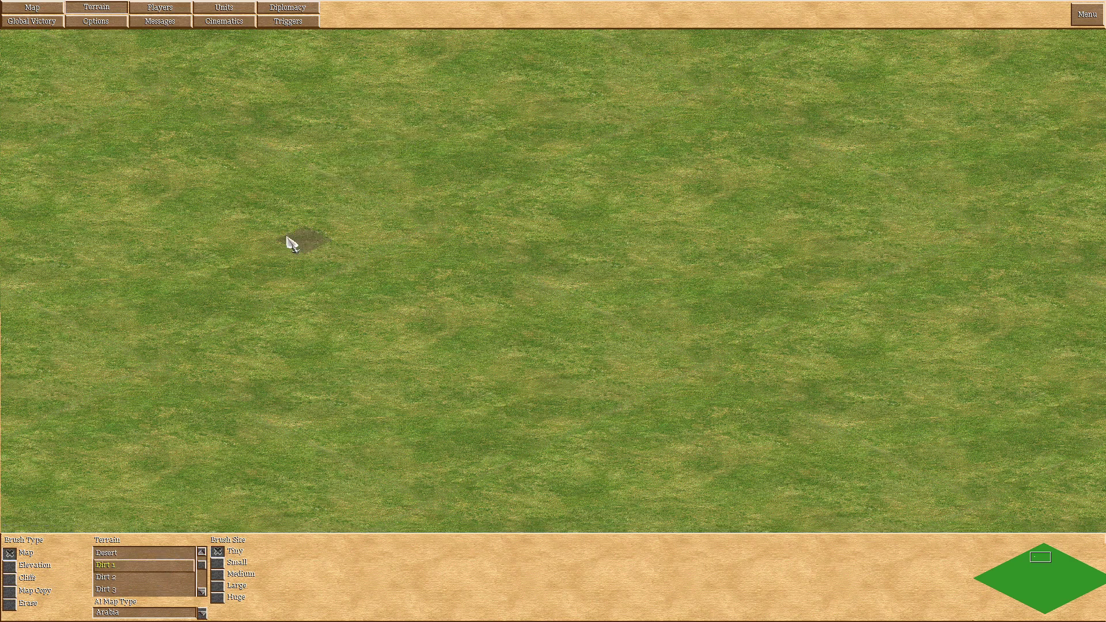
- Paint a winding Dirt 1 path across the grass with the Small map brush, curving from the east down to the southwest
key("Up")
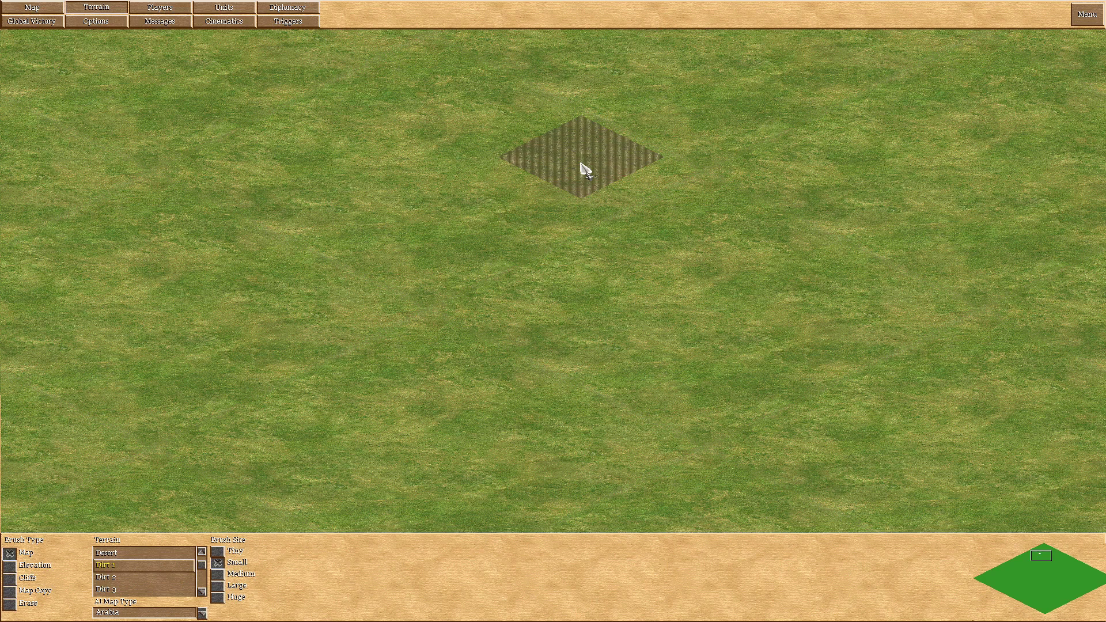
key("Up")
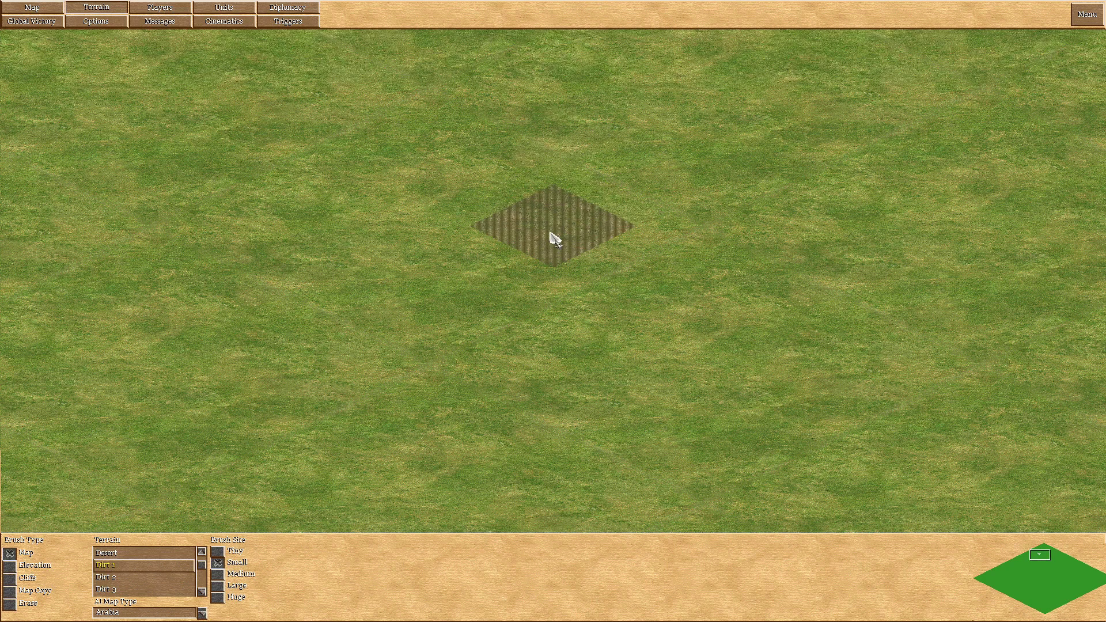
mouse_move(719, 112)
left_mouse_down()
mouse_move(516, 181)
mouse_move(343, 363)
mouse_move(327, 438)
left_mouse_up()
mouse_move(740, 130)
left_mouse_down()
mouse_move(946, 172)
mouse_move(1051, 228)
mouse_move(1033, 227)
left_mouse_up()
key("Right")
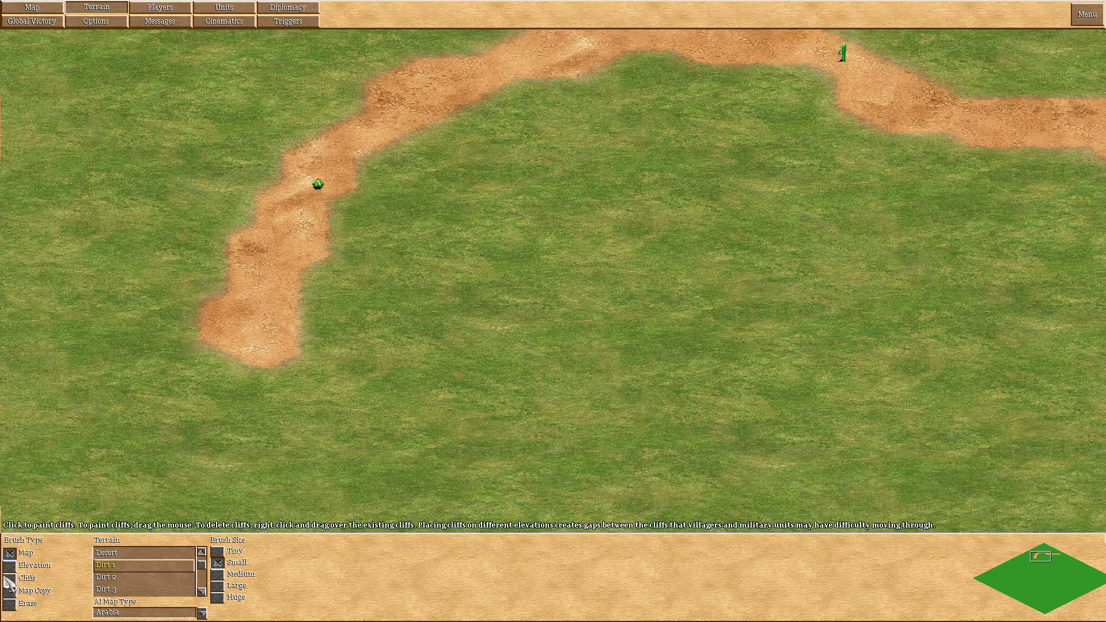
left_click_drag(236, 351, 190, 424)
key("Up")
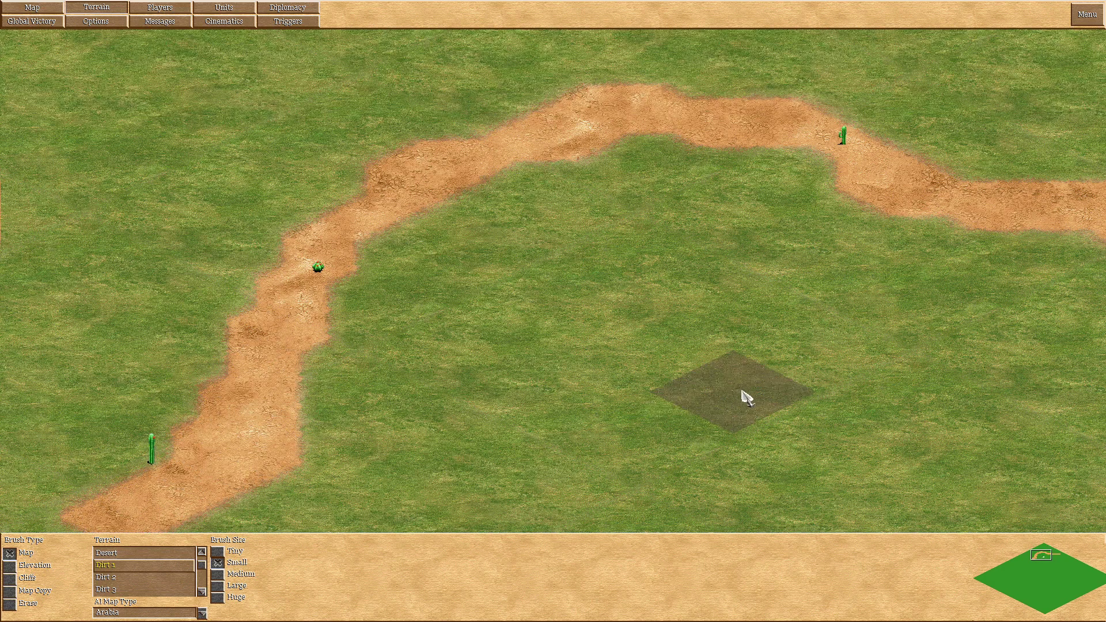
- Raise the ground along the western edge of the path's lower section using Elevation 3 with the Tiny brush
left_click(21, 566)
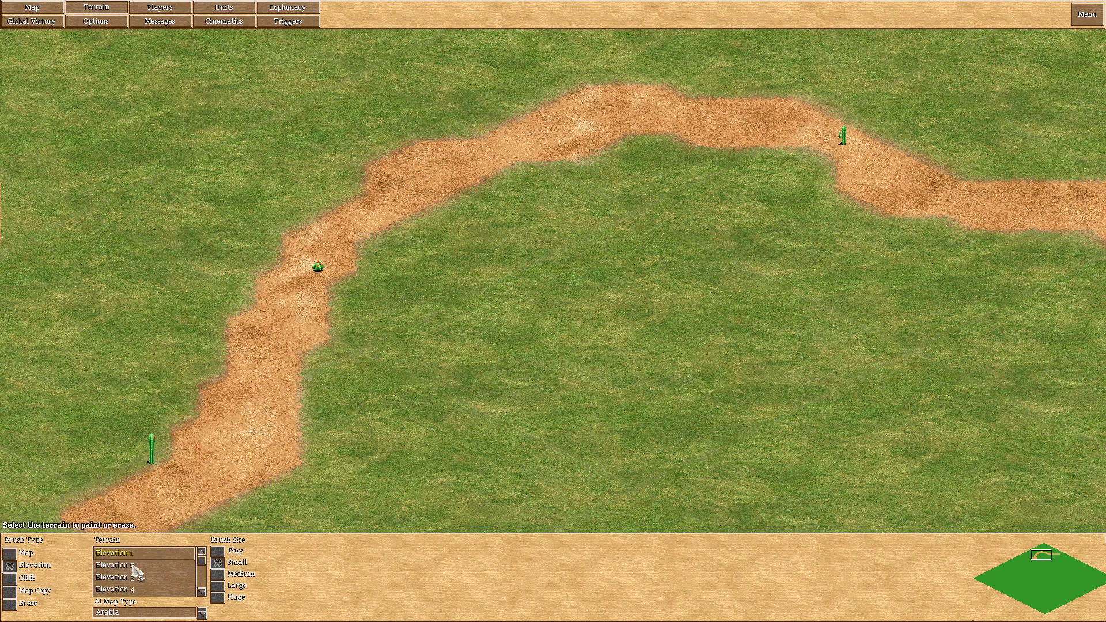
left_click(151, 566)
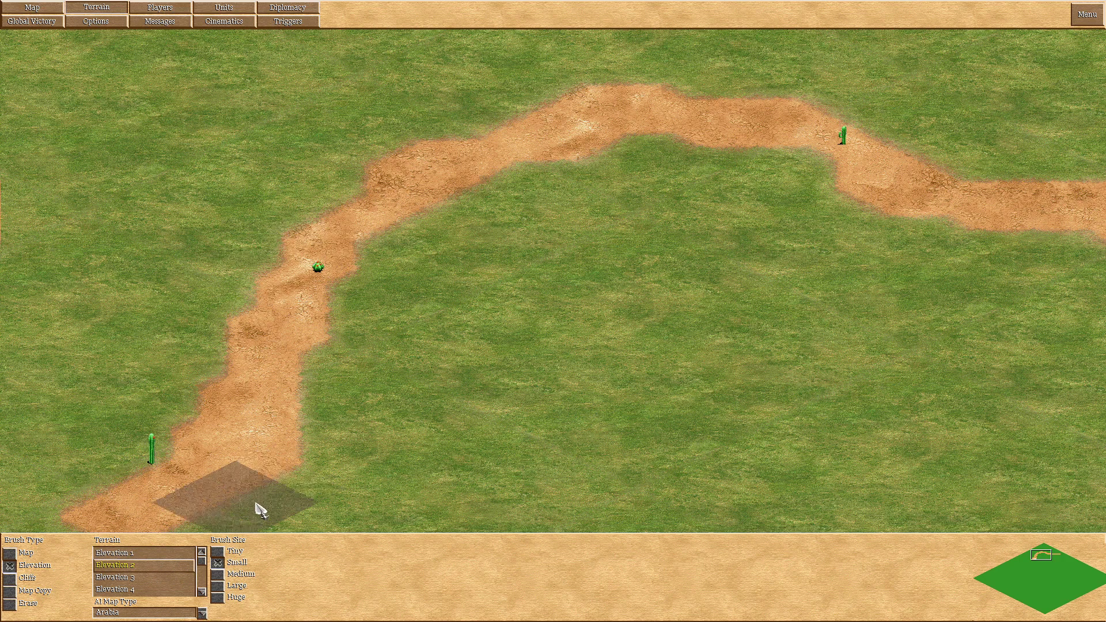
left_click(218, 551)
key("Down")
key("Left")
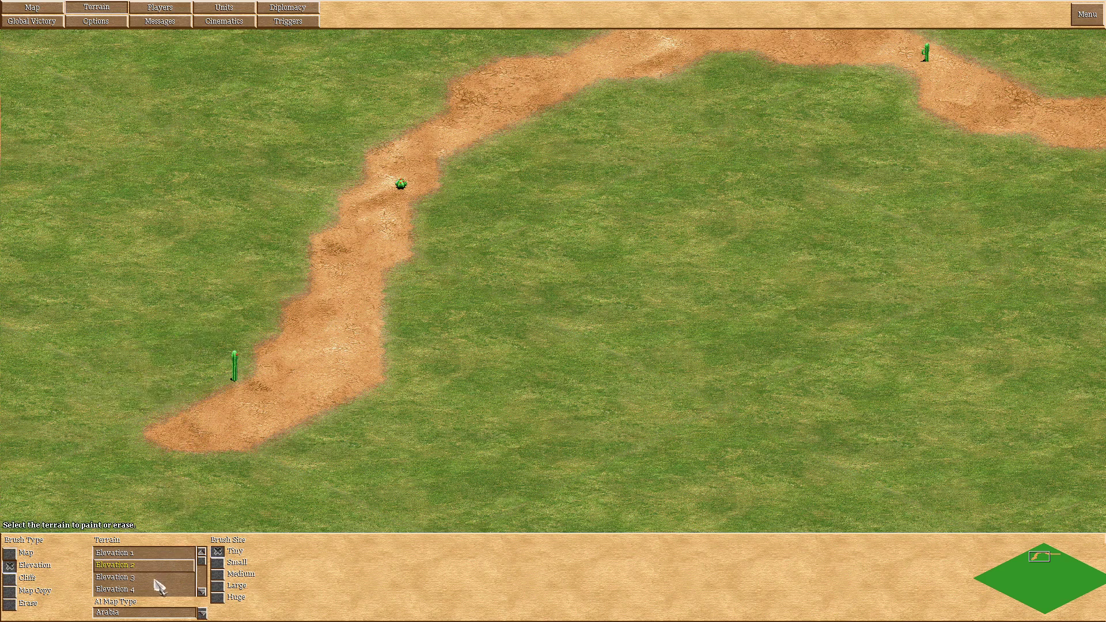
mouse_move(131, 439)
left_mouse_down()
mouse_move(232, 311)
mouse_move(273, 211)
left_mouse_up()
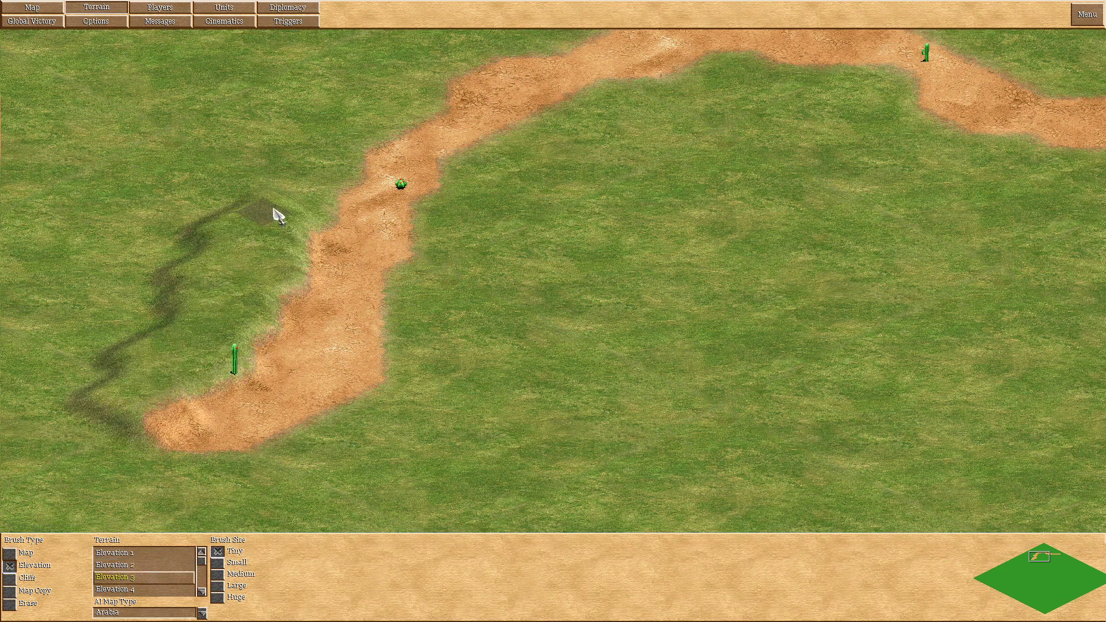
- Raise the terrain to Elevation 3 along the inner side of the path's bend and on along its eastern stretch
mouse_move(263, 493)
left_mouse_down()
mouse_move(345, 451)
mouse_move(426, 344)
mouse_move(450, 242)
mouse_move(441, 207)
left_mouse_up()
key("Up")
mouse_move(398, 295)
left_mouse_down()
mouse_move(447, 232)
mouse_move(639, 136)
mouse_move(789, 137)
left_mouse_up()
key("Right")
mouse_move(514, 148)
left_mouse_down()
mouse_move(674, 198)
mouse_move(593, 123)
mouse_move(758, 212)
left_mouse_up()
key("Right")
left_click_drag(677, 224, 921, 249)
left_click_drag(591, 230, 1059, 248)
key("Right")
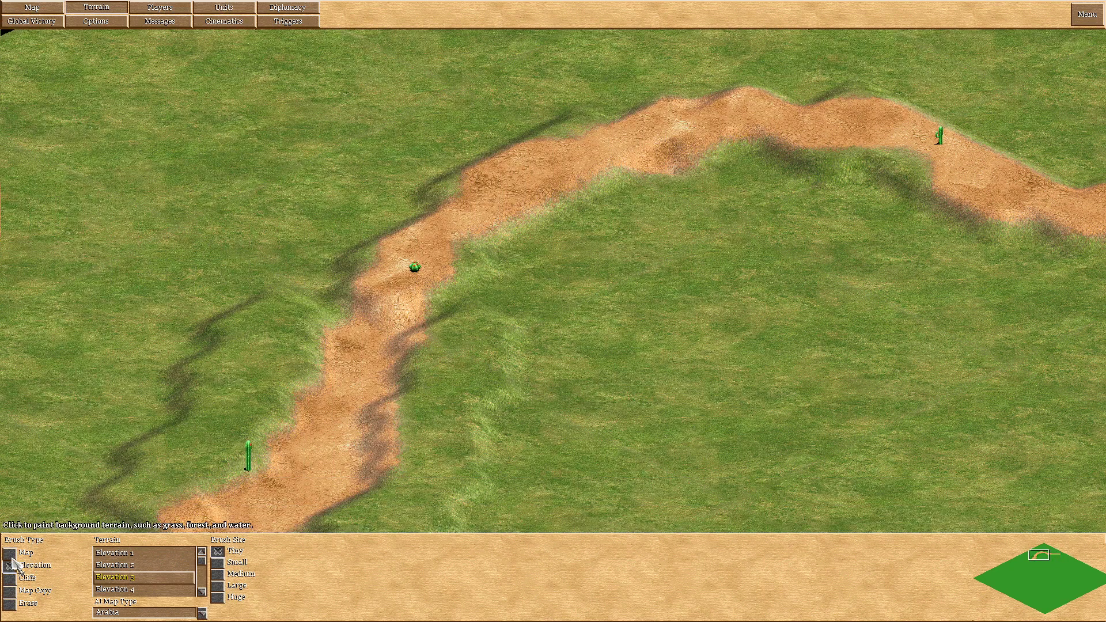
- Scatter Pine Forest trees with the Tiny map brush over the grass on the inner side of the path's bend
left_click(10, 554)
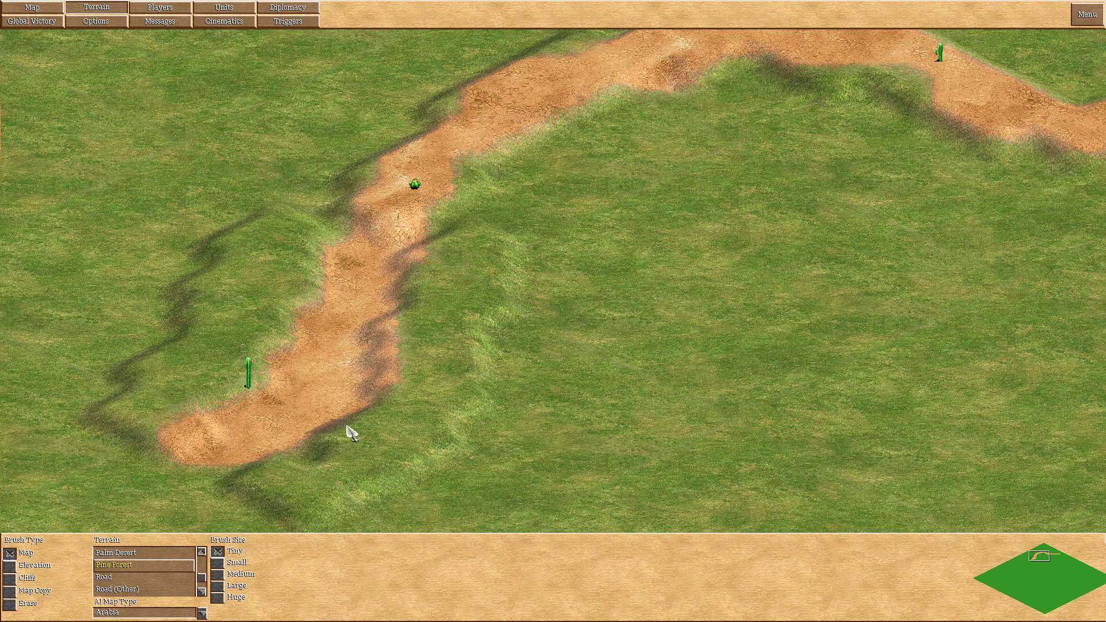
left_click(338, 479)
left_click(501, 406)
left_click_drag(447, 367, 451, 340)
left_click(558, 214)
left_click_drag(693, 143, 717, 125)
left_click(687, 250)
left_click(860, 118)
left_click(965, 251)
- Scatter single pine trees over the grass on the western, outer side of the path's bend
left_click(161, 453)
left_click(249, 352)
left_click(171, 293)
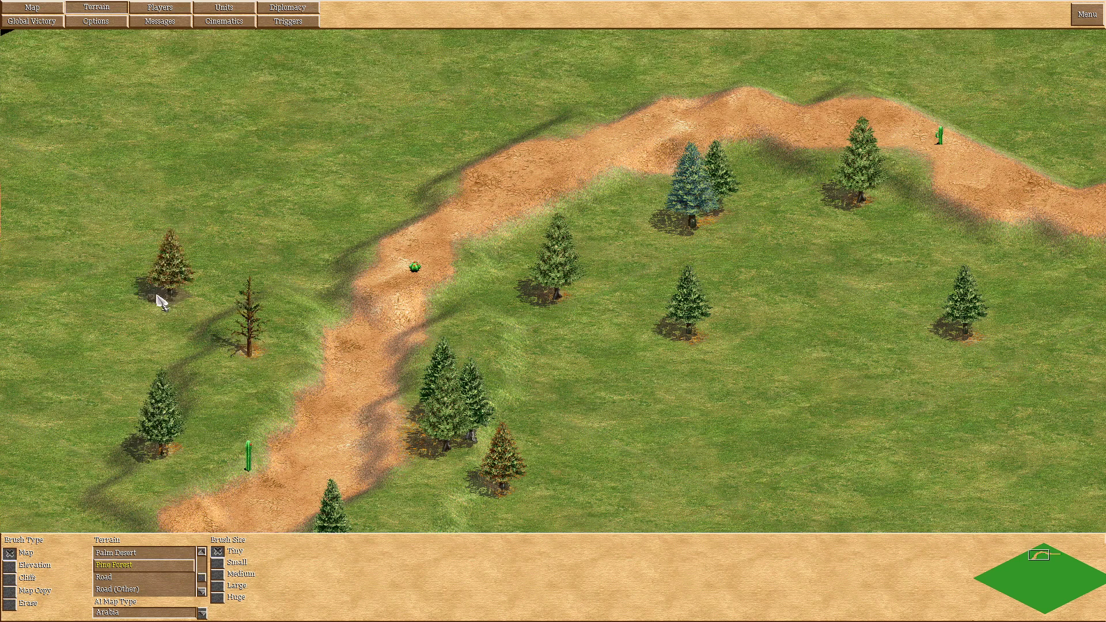
left_click(249, 224)
left_click(391, 184)
left_click(416, 89)
left_click(415, 225)
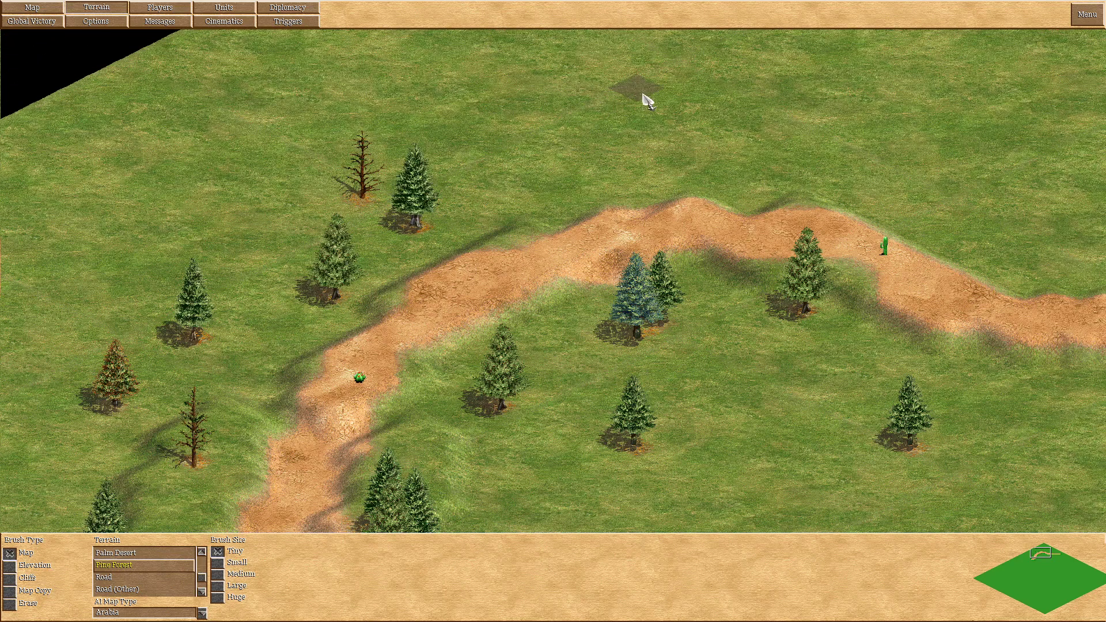
- Plant single pines and small pine clusters on the grass north of the path
left_click(635, 91)
left_click(579, 167)
left_click_drag(578, 167, 635, 171)
left_click(799, 112)
left_click_drag(848, 142, 771, 197)
left_click(881, 280)
left_click_drag(986, 249, 1021, 241)
left_click_drag(941, 281, 913, 267)
- Add more pine trees and small clusters beside the path's eastern stretch
left_click(663, 361)
left_click_drag(885, 393, 941, 393)
left_click(1025, 378)
left_click(1051, 392)
left_click(1078, 391)
left_click(877, 347)
left_click_drag(992, 183, 857, 169)
left_click(806, 152)
- Fill the open grass inside the path's bend with a few more pine trees
left_click(388, 330)
left_click(251, 312)
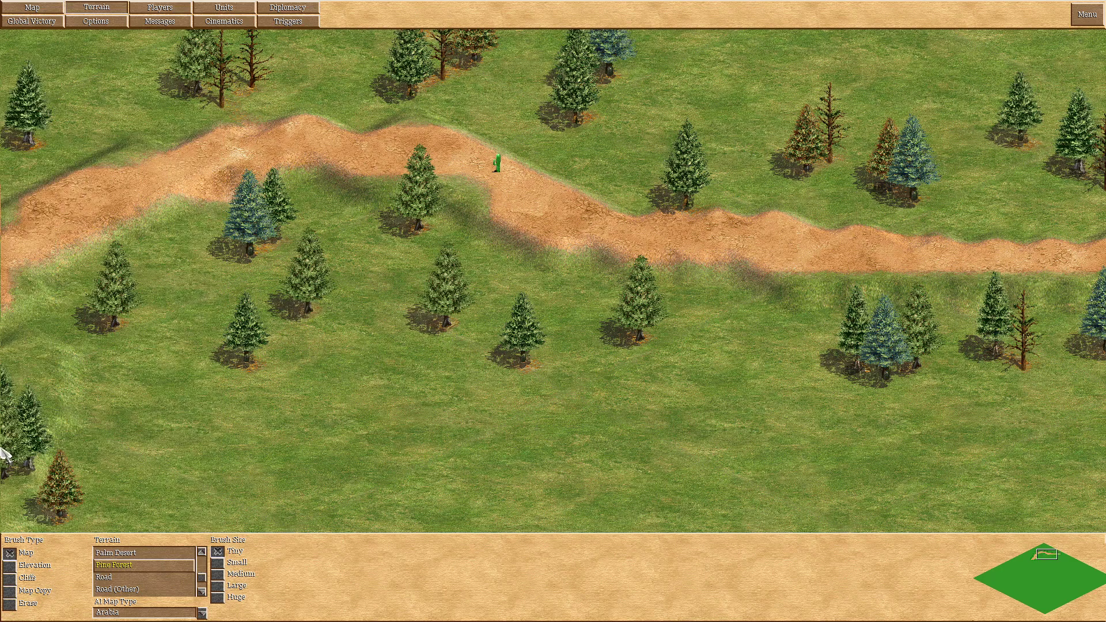
left_click(335, 293)
left_click_drag(416, 309, 443, 296)
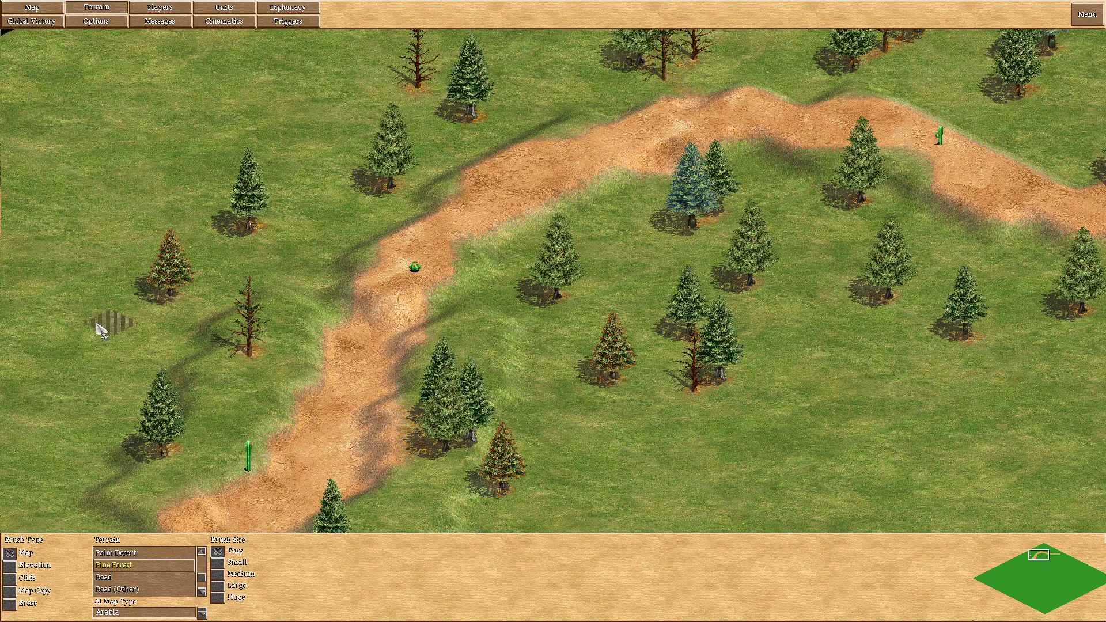
- Thicken the pine woods along the far western side of the bend and north of the path's crest
left_click_drag(85, 363, 112, 323)
left_click(114, 202)
left_click_drag(118, 206, 278, 127)
left_click(557, 151)
mouse_move(637, 114)
left_mouse_down()
mouse_move(689, 90)
mouse_move(662, 118)
left_mouse_up()
left_click(856, 74)
left_click(884, 116)
left_click(997, 172)
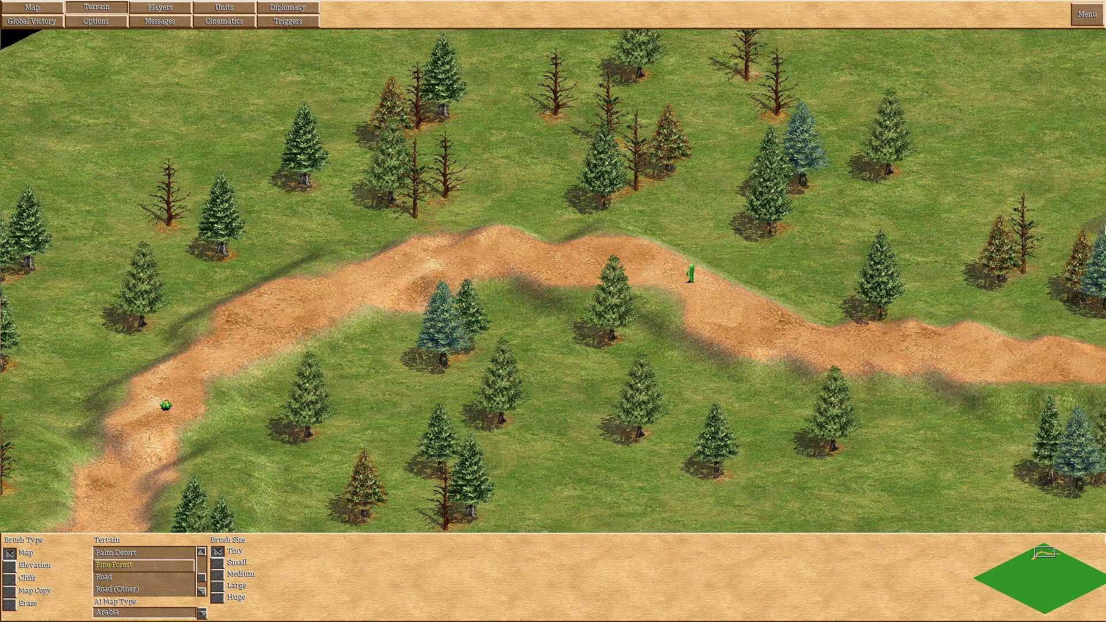
- Add pine trees to the gaps in the woods north of the path's middle section
left_click(751, 207)
left_click(959, 211)
left_click_drag(855, 185, 832, 200)
left_click_drag(945, 178, 939, 195)
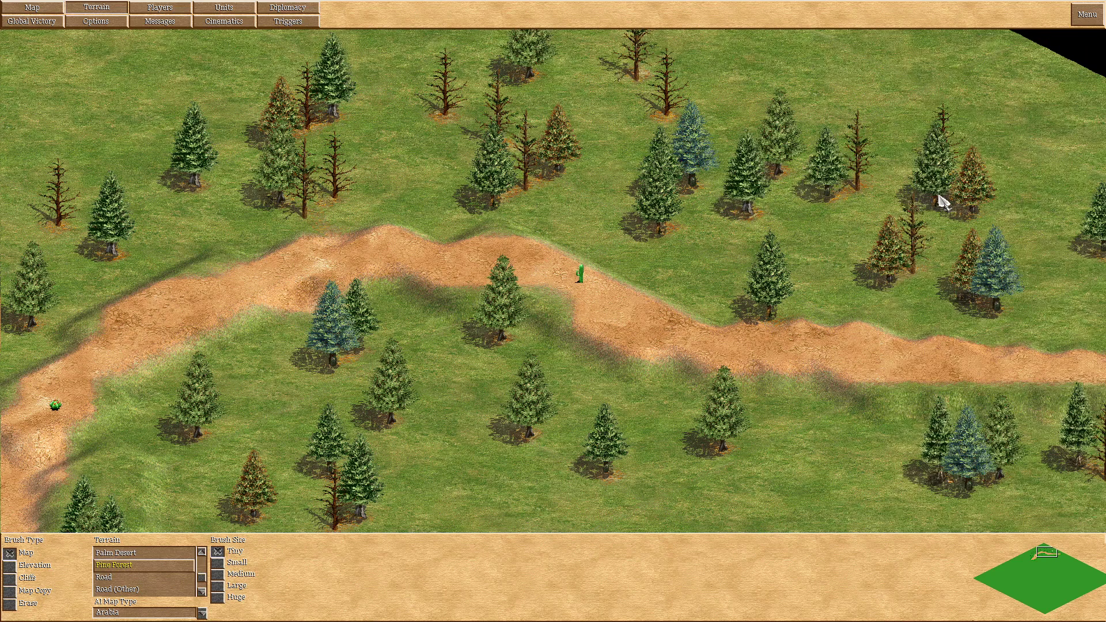
left_click(416, 162)
- Extend the scattered pine trees along the north side of the path to its eastern end
key("Right")
key("Down")
left_click(750, 183)
left_click(803, 244)
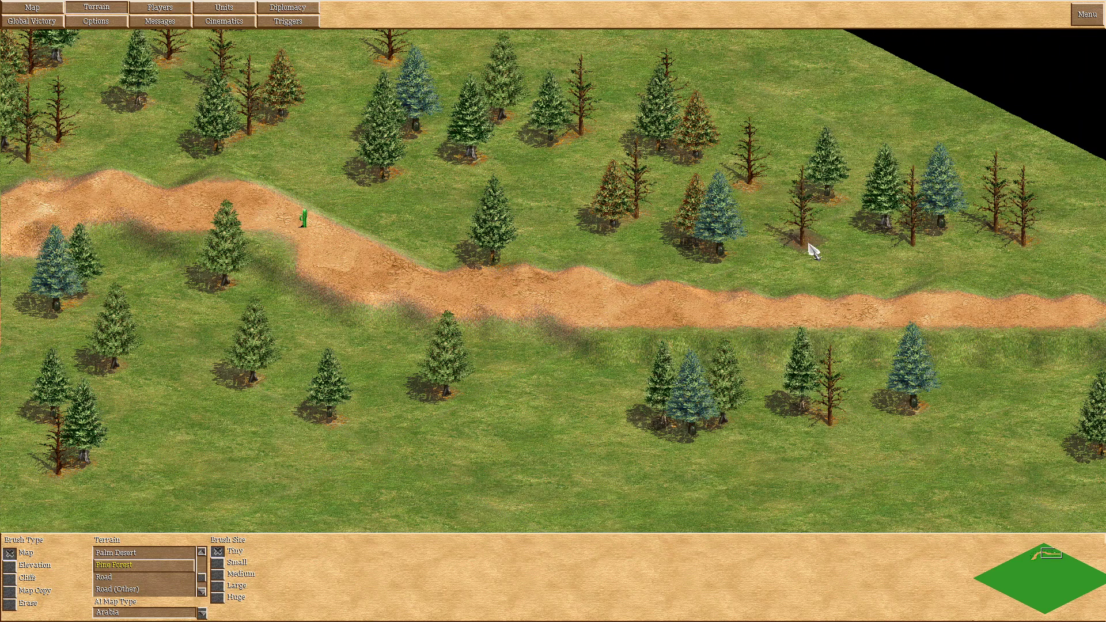
key("Right")
left_click(968, 268)
- Plant more pine trees along the south side of the path's eastern stretch
left_click_drag(968, 438, 855, 425)
left_click(772, 426)
left_click(471, 435)
left_click(439, 417)
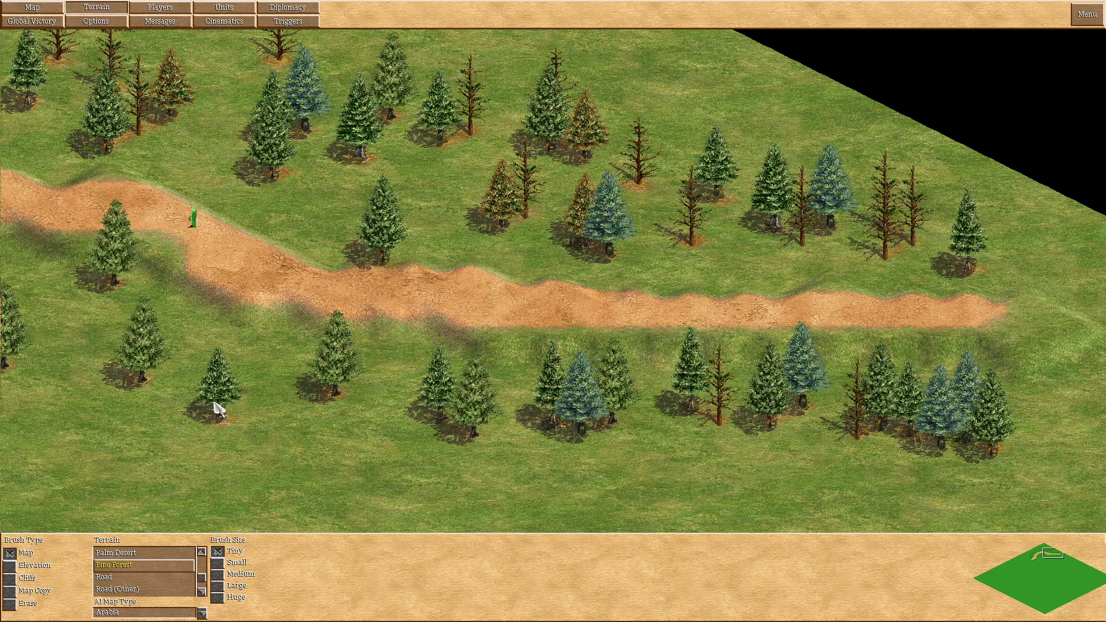
- Plant additional pines, including a denser grove northwest of the path's bend
left_click(413, 382)
left_click_drag(281, 257, 253, 271)
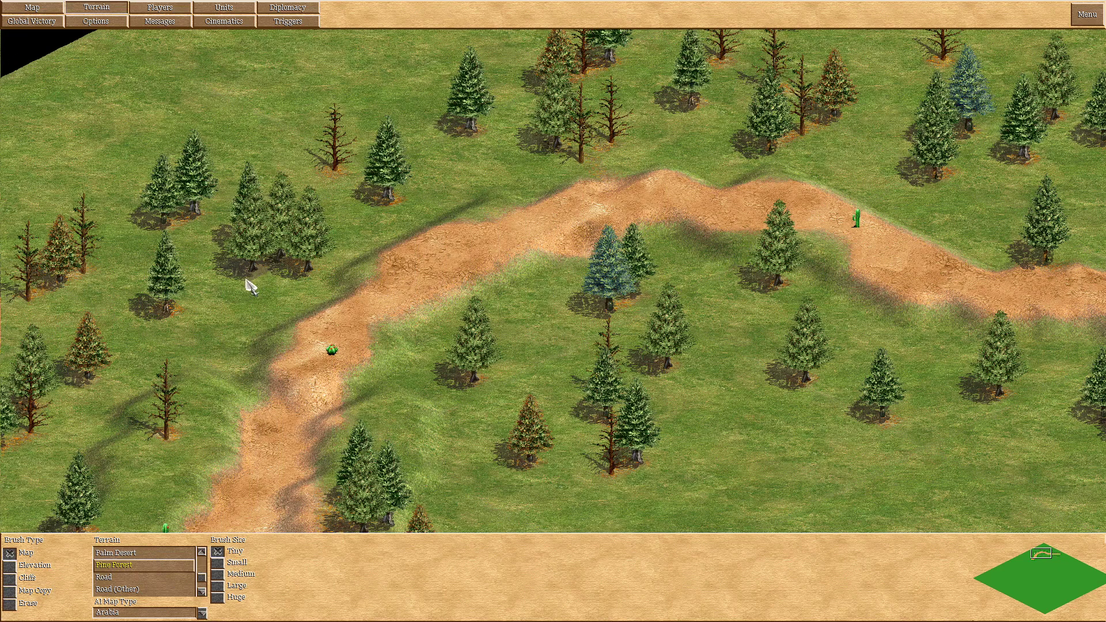
left_click_drag(227, 311, 167, 341)
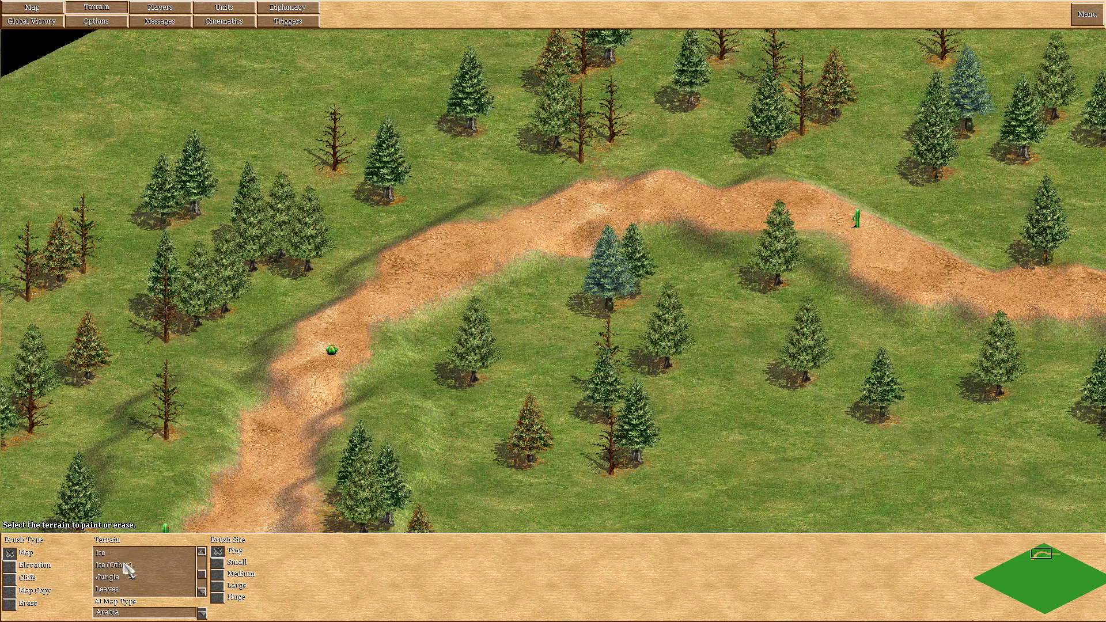
- Look through the placeable building and other-object lists for Player 1 and Gaia
left_click(211, 23)
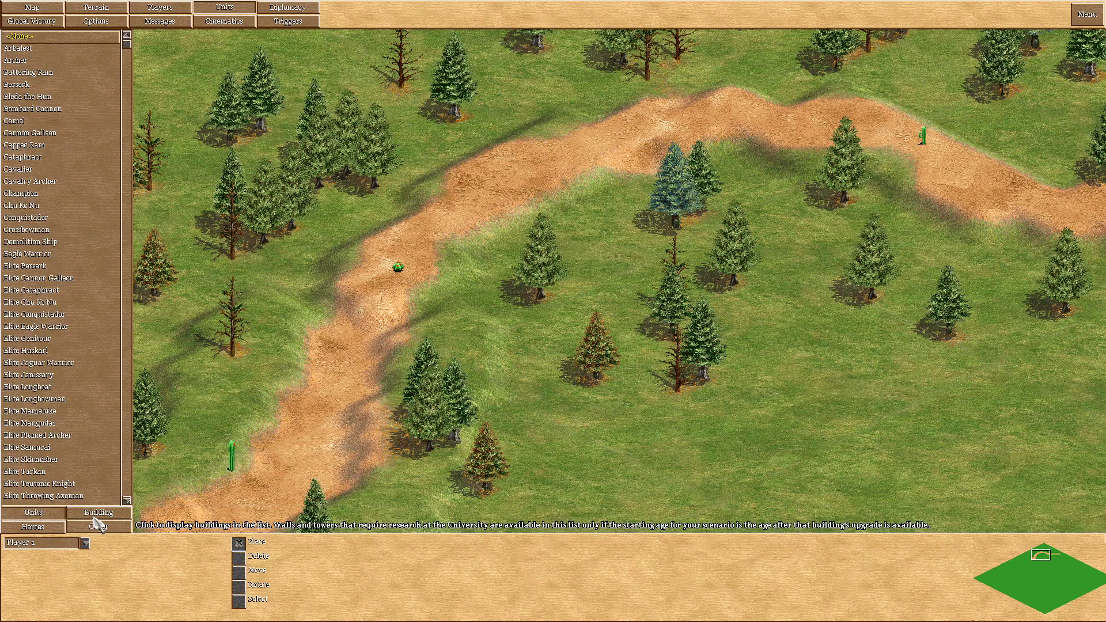
left_click(97, 512)
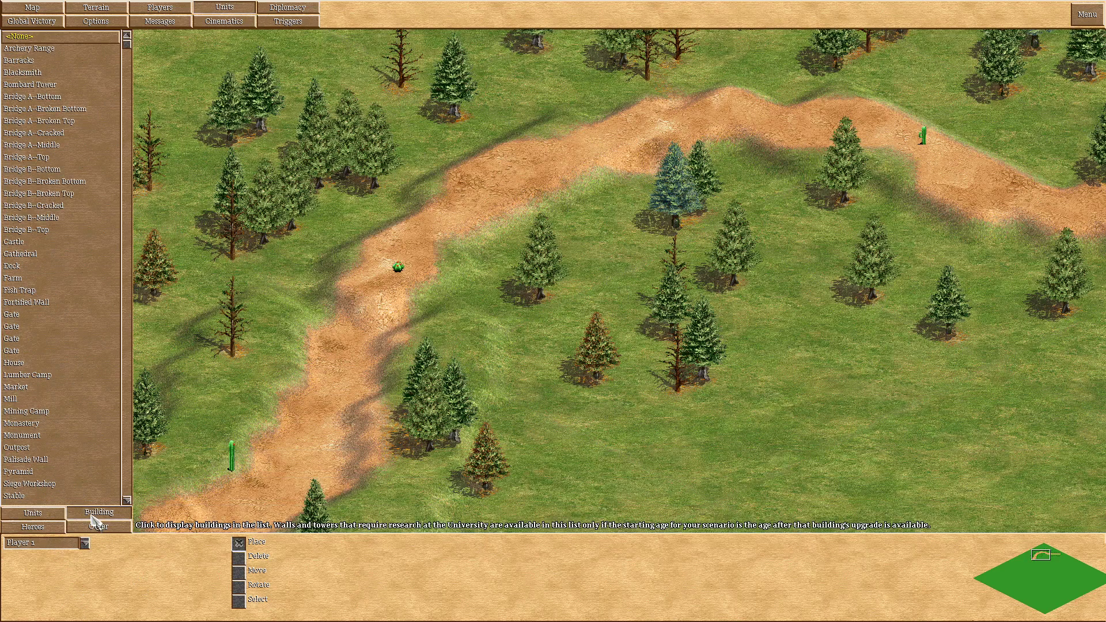
left_click(97, 527)
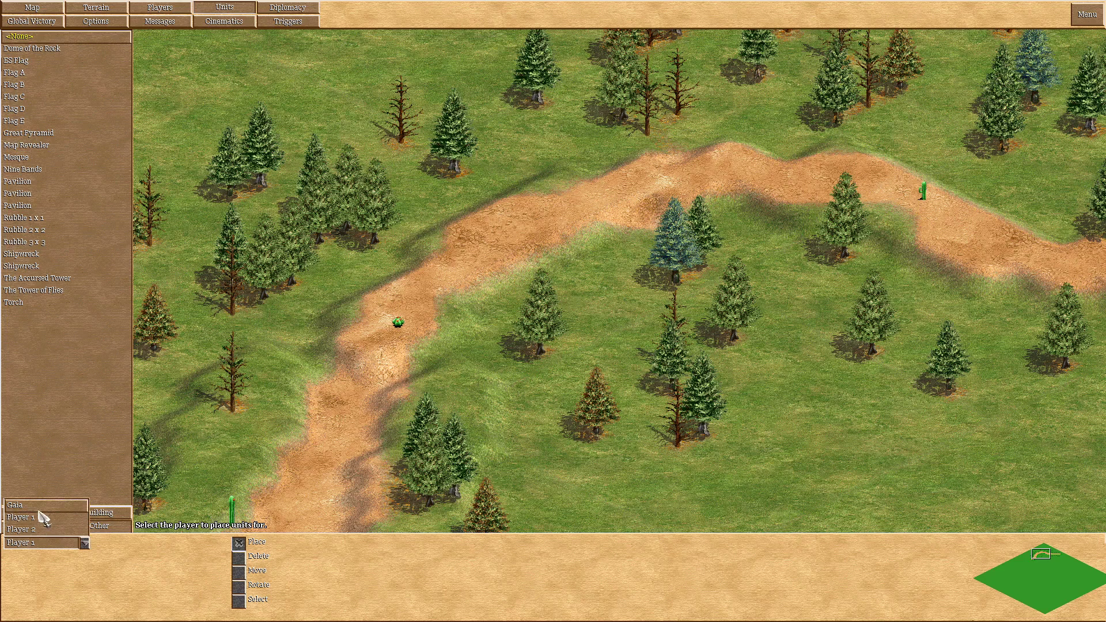
left_click(15, 505)
left_click(95, 512)
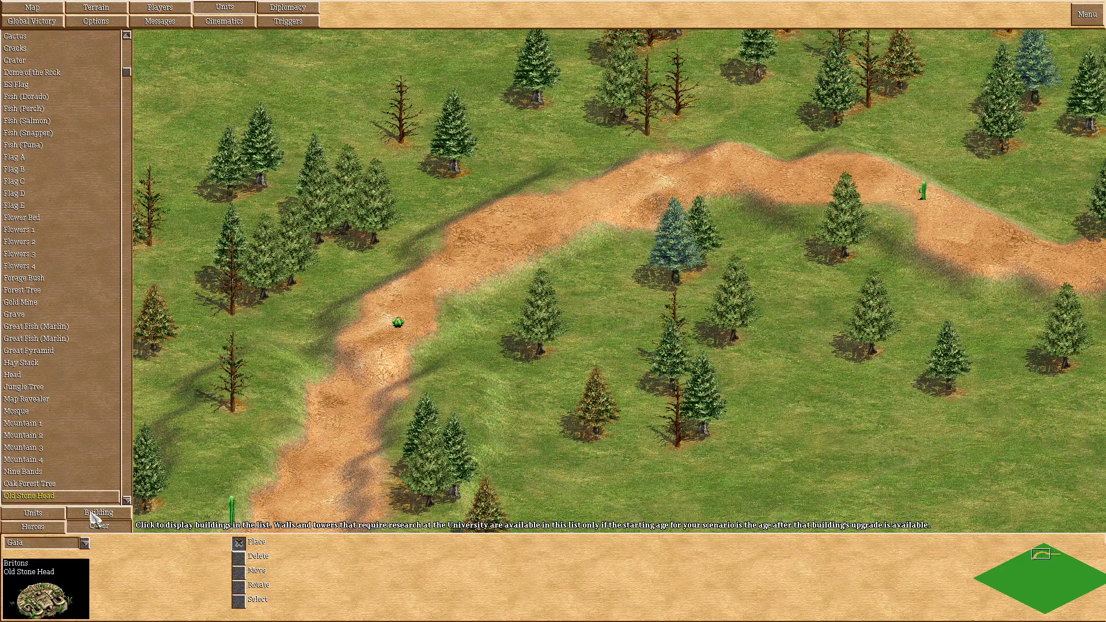
- Place a University for Player 1 at the southwestern end of the dirt path
left_click(85, 544)
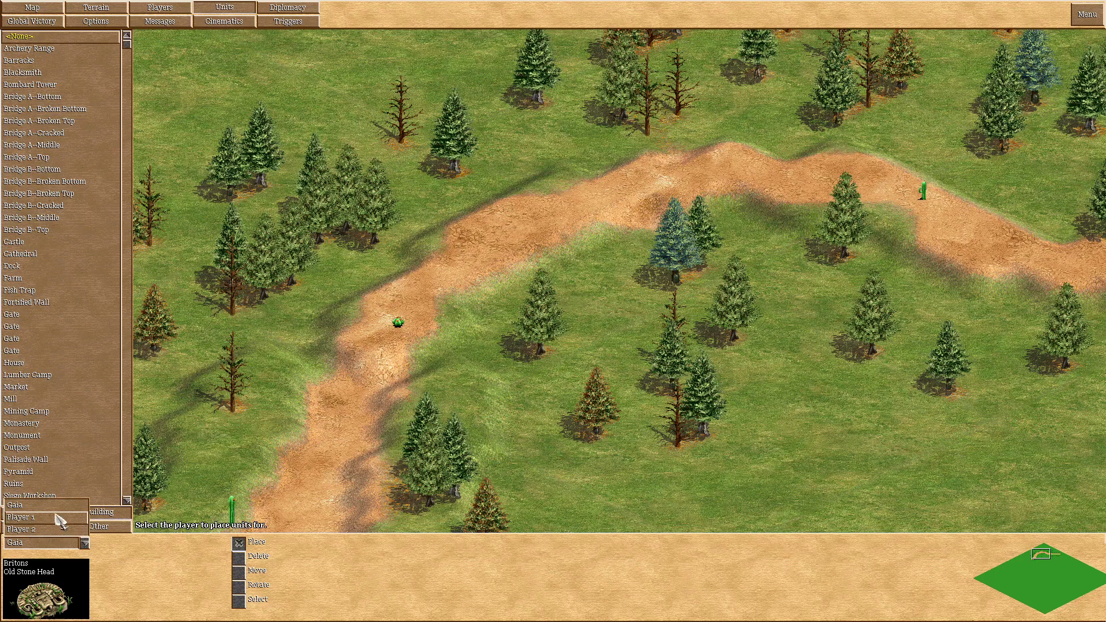
left_click(21, 517)
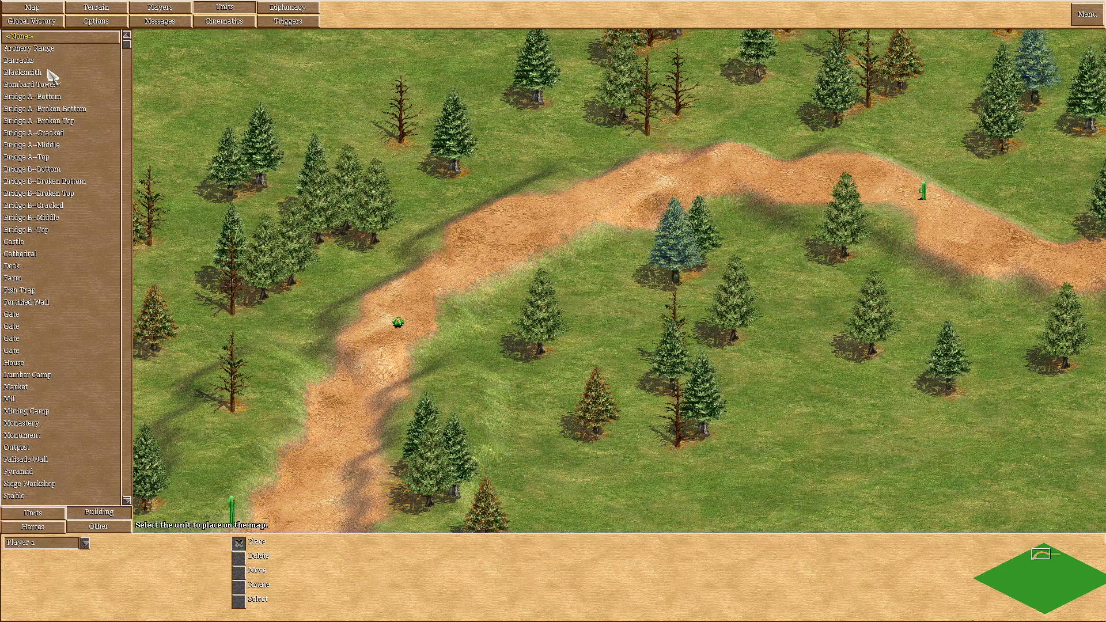
scroll(75, 308, "down", 5)
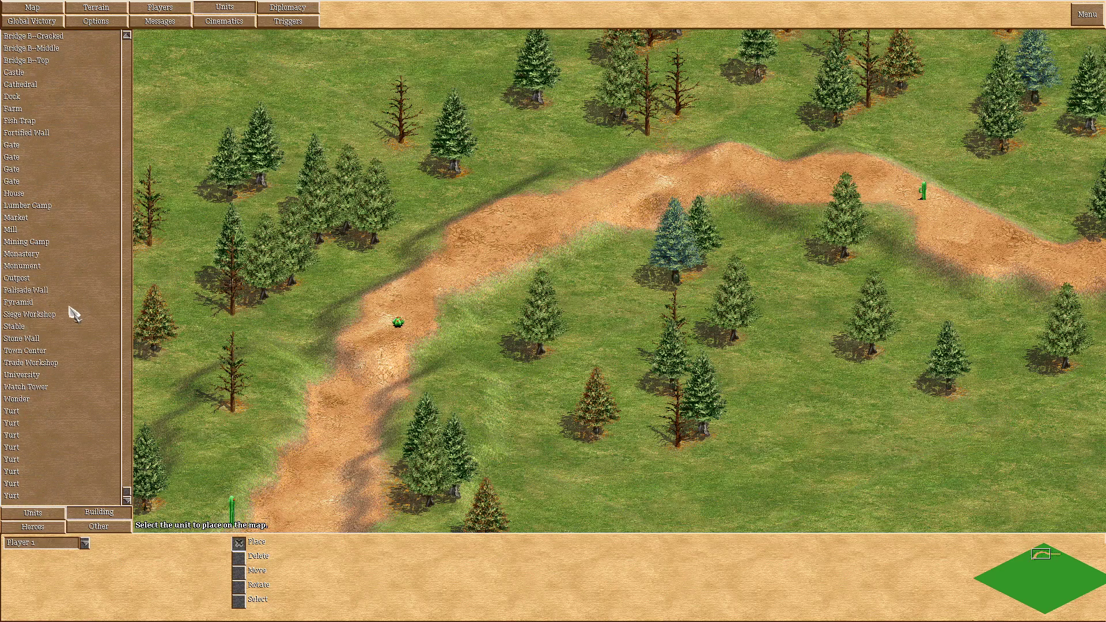
left_click(32, 377)
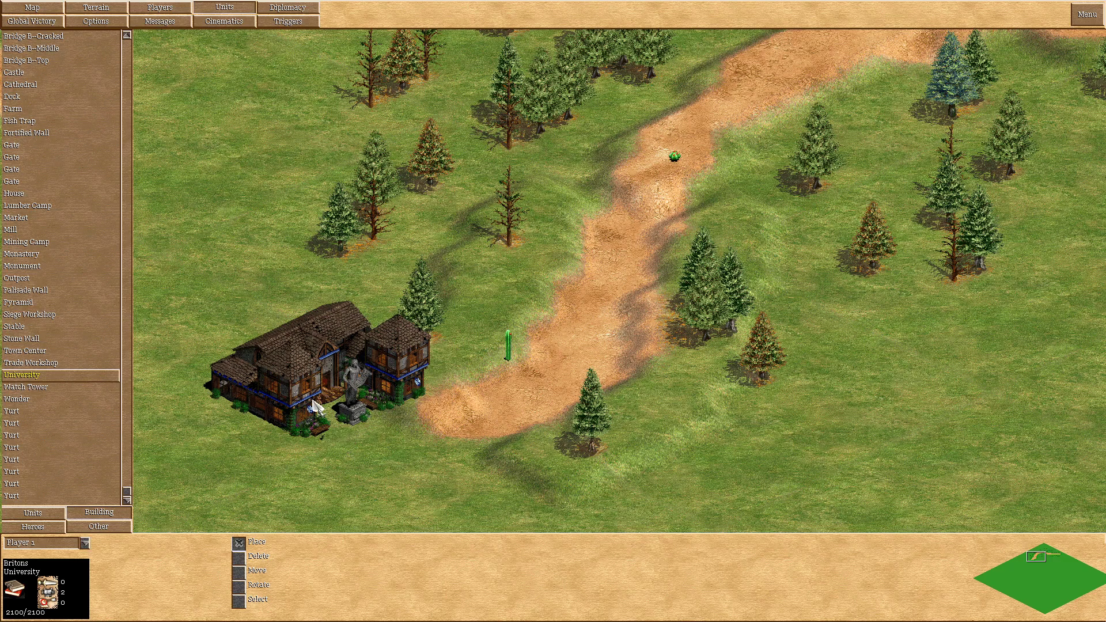
left_click(348, 392)
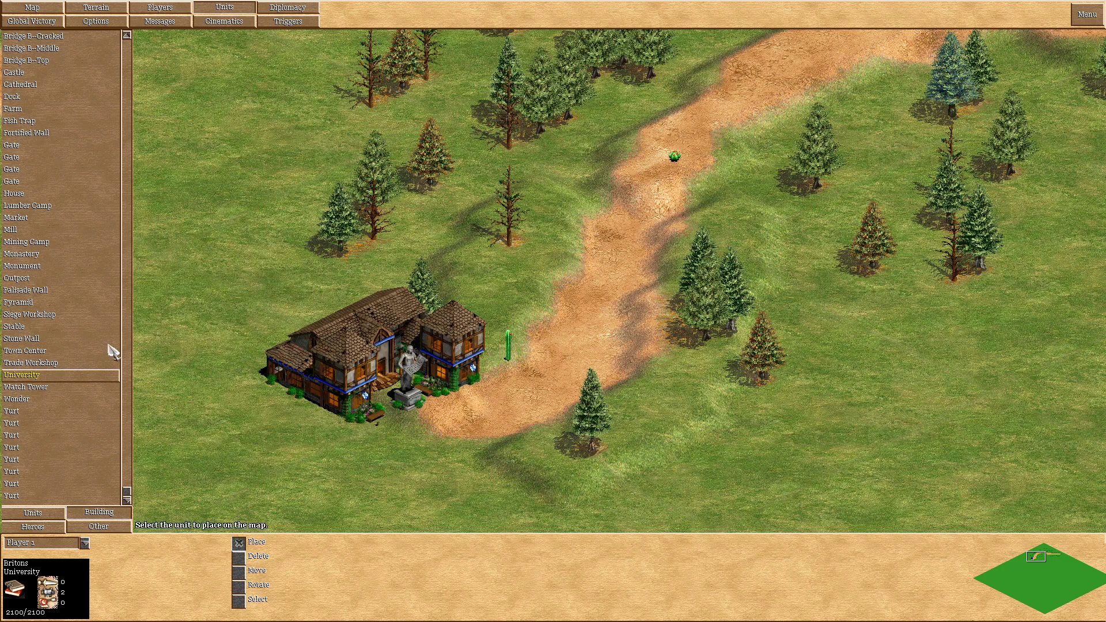
- Browse Player 1's buildings and other objects, previewing the Stone Wall, ES Flag and Rubble 3 x 3
left_click(22, 338)
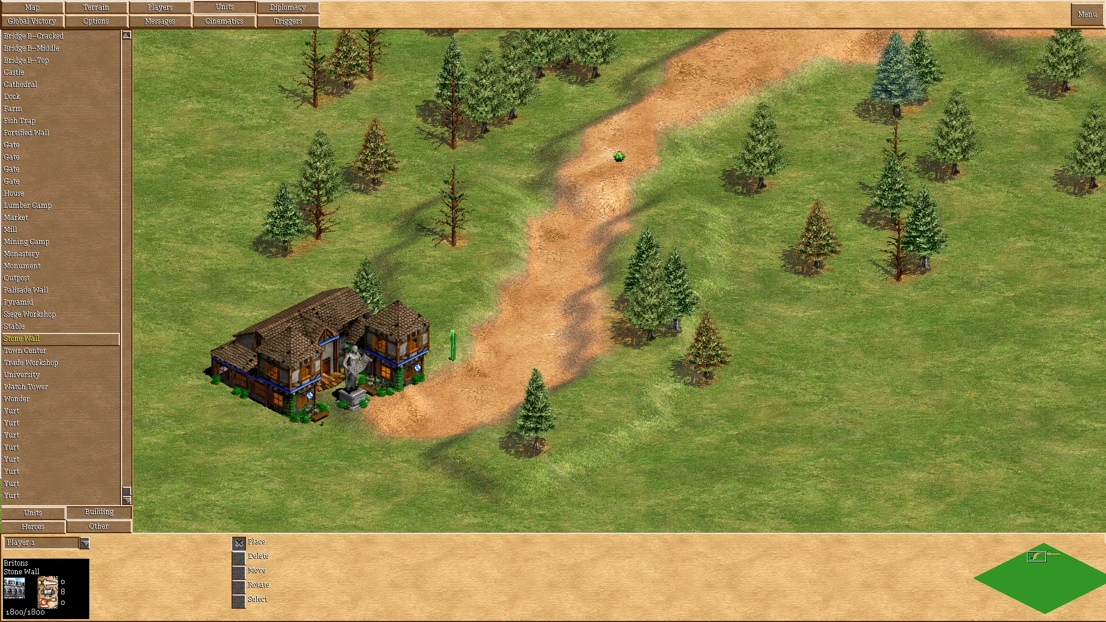
scroll(29, 353, "up", 5)
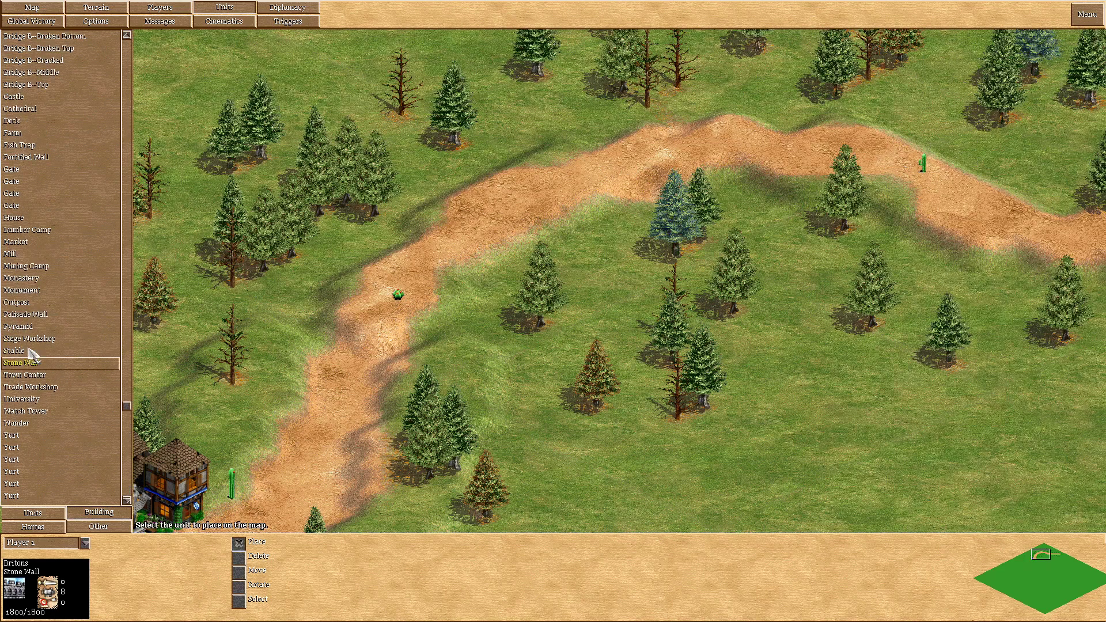
left_click(97, 526)
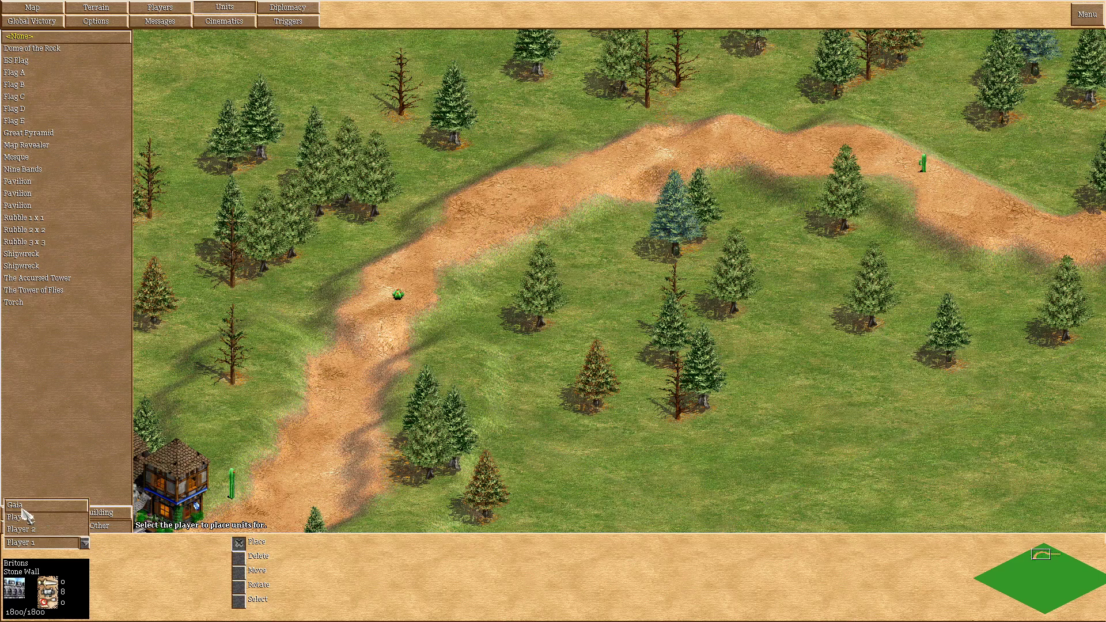
left_click(42, 521)
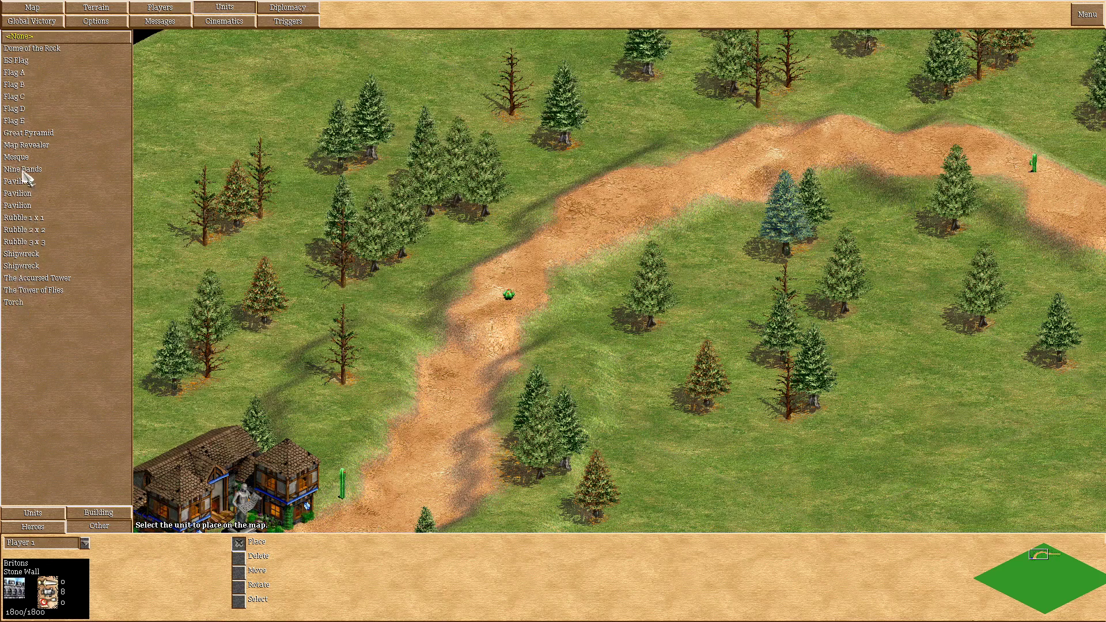
left_click(22, 60)
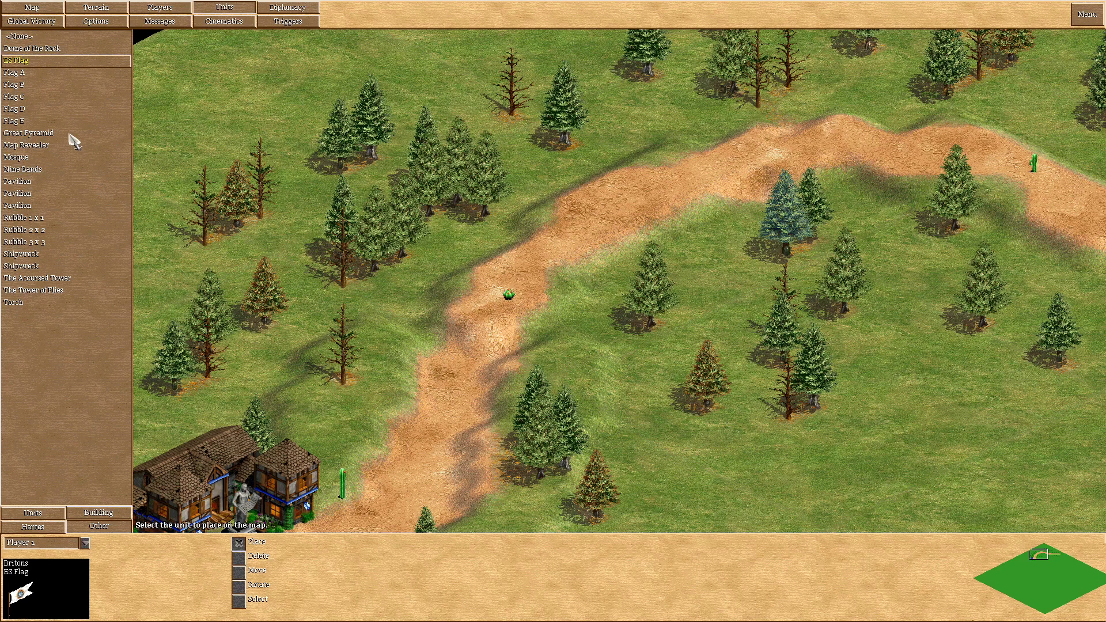
left_click(52, 242)
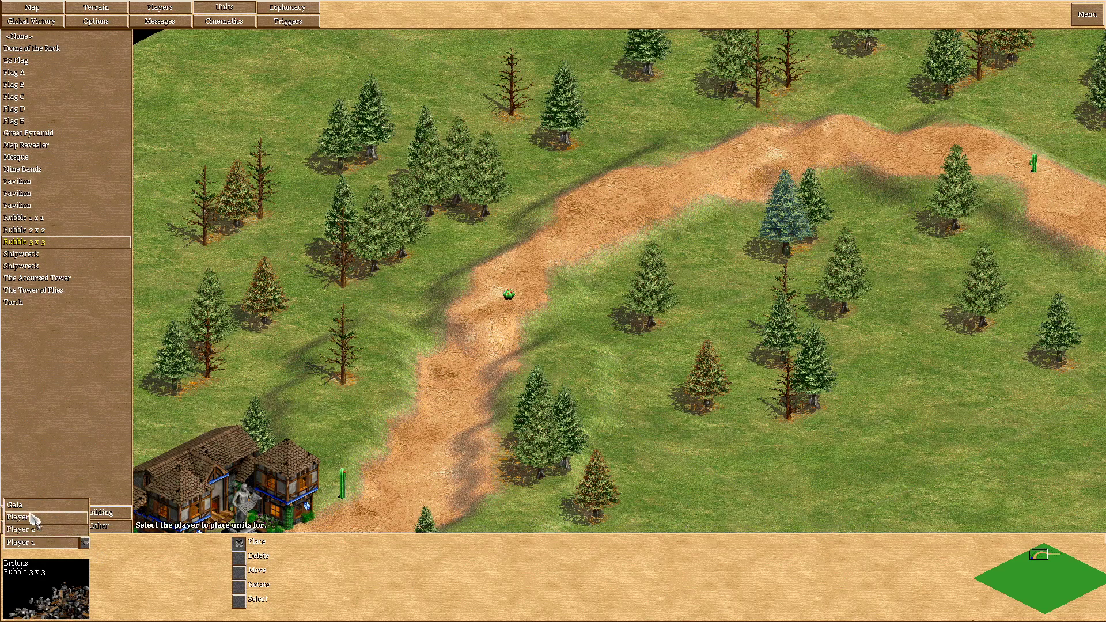
- Place Gaia Rock objects beside the University and on the southeast side of the path's southwestern stretch
left_click(29, 505)
left_click_drag(129, 230, 126, 21)
left_click(36, 62)
left_click(34, 74)
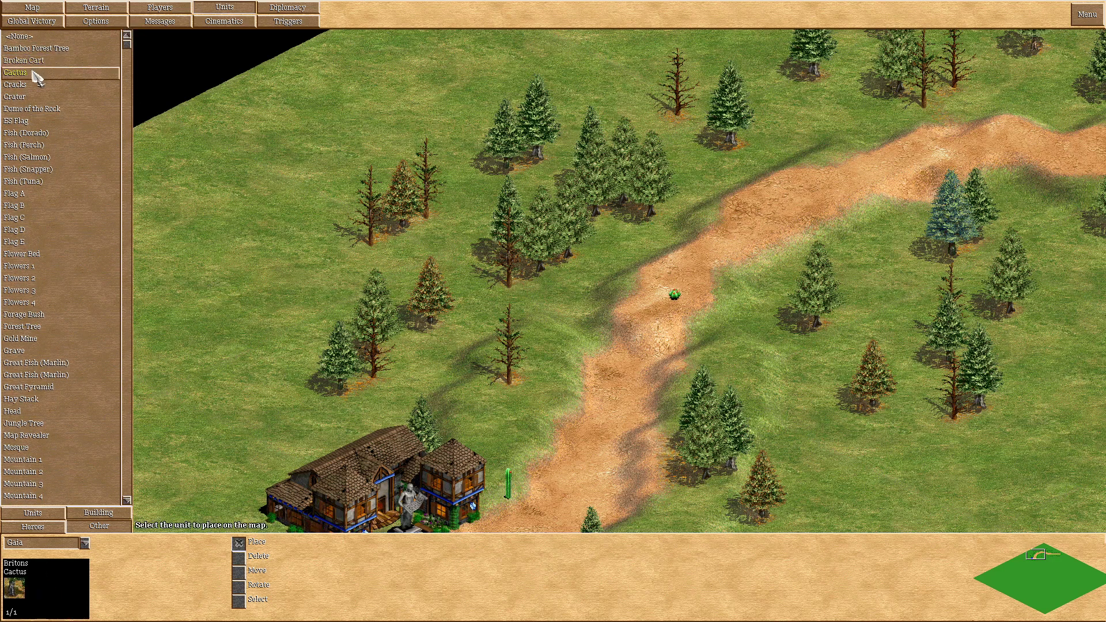
scroll(49, 207, "down", 4)
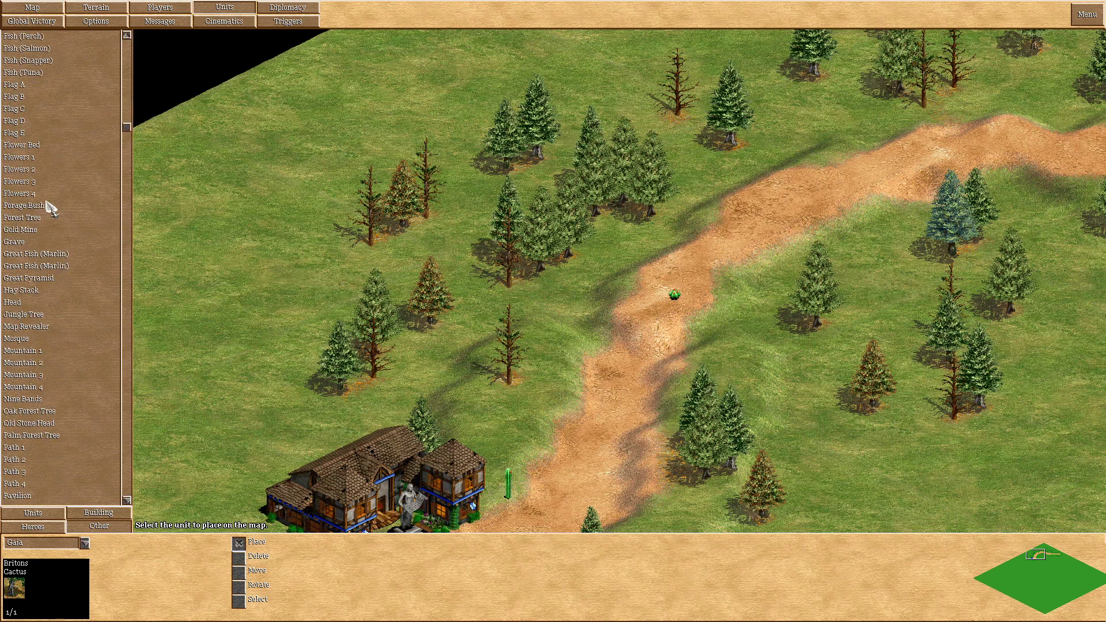
scroll(51, 209, "down", 6)
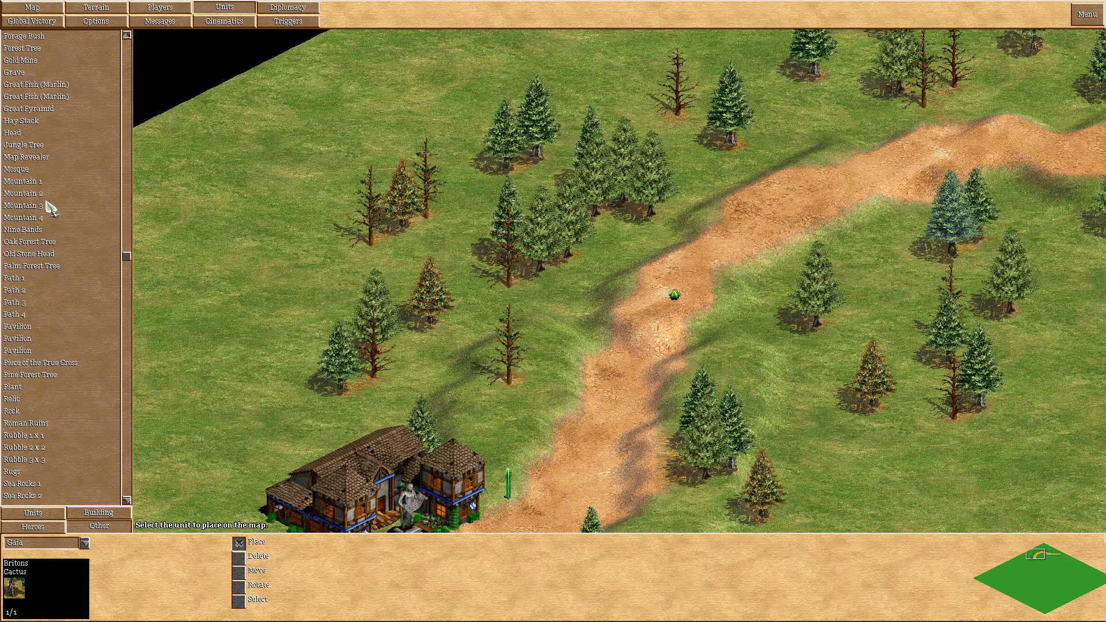
left_click(17, 375)
key("Down")
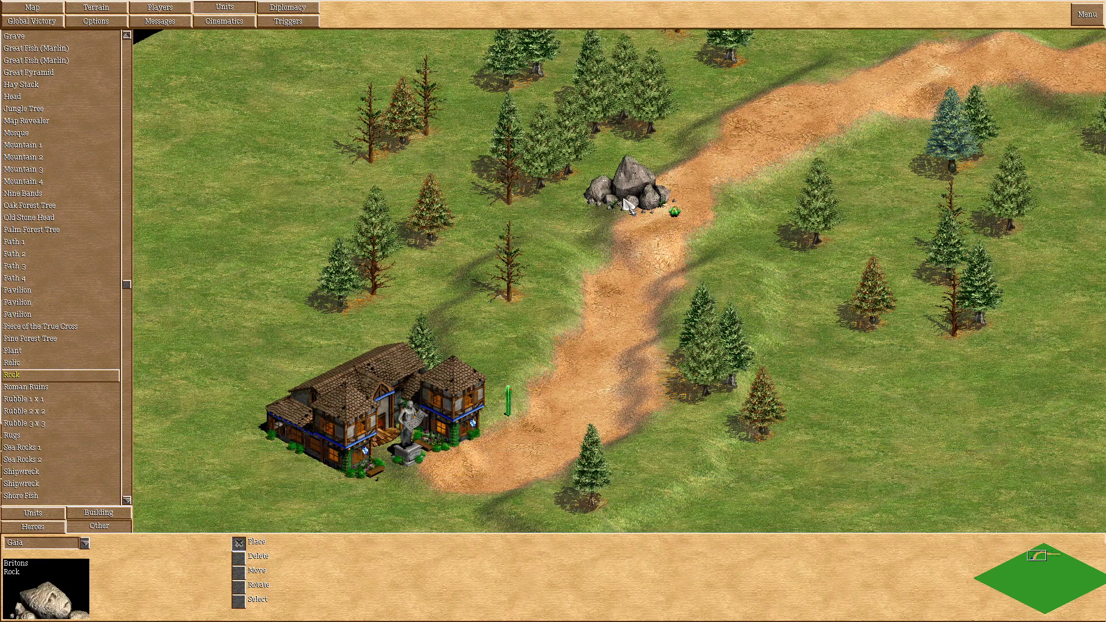
key("Right")
left_click(576, 459)
left_click(662, 286)
left_click(346, 330)
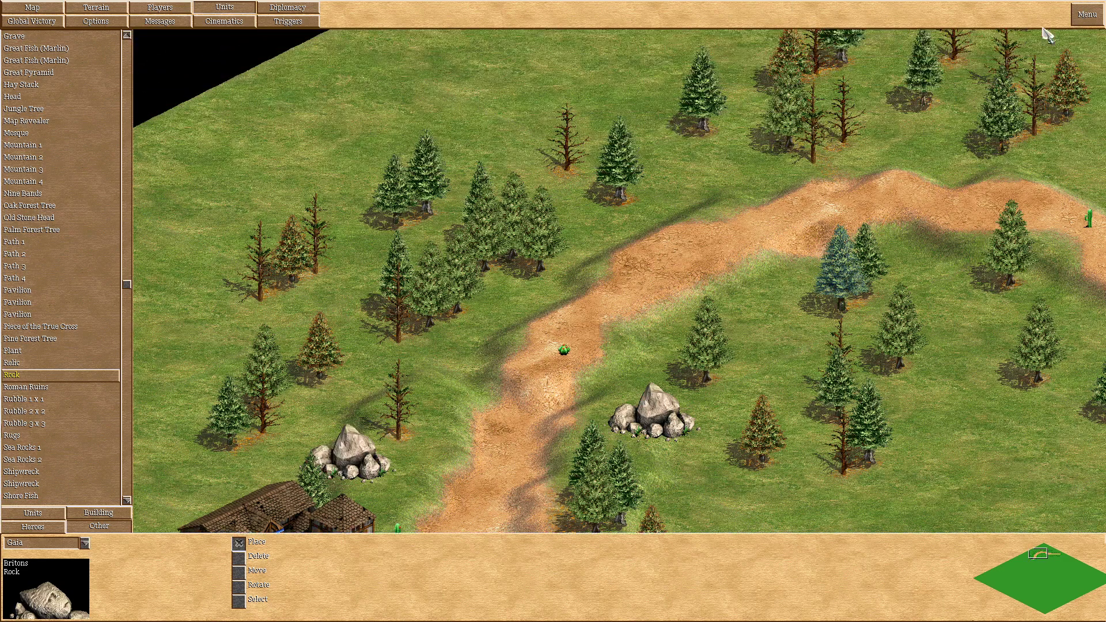
- Place more Gaia rocks around the path's northern bend and on both sides of its eastern stretch
left_click(681, 188)
left_click(850, 293)
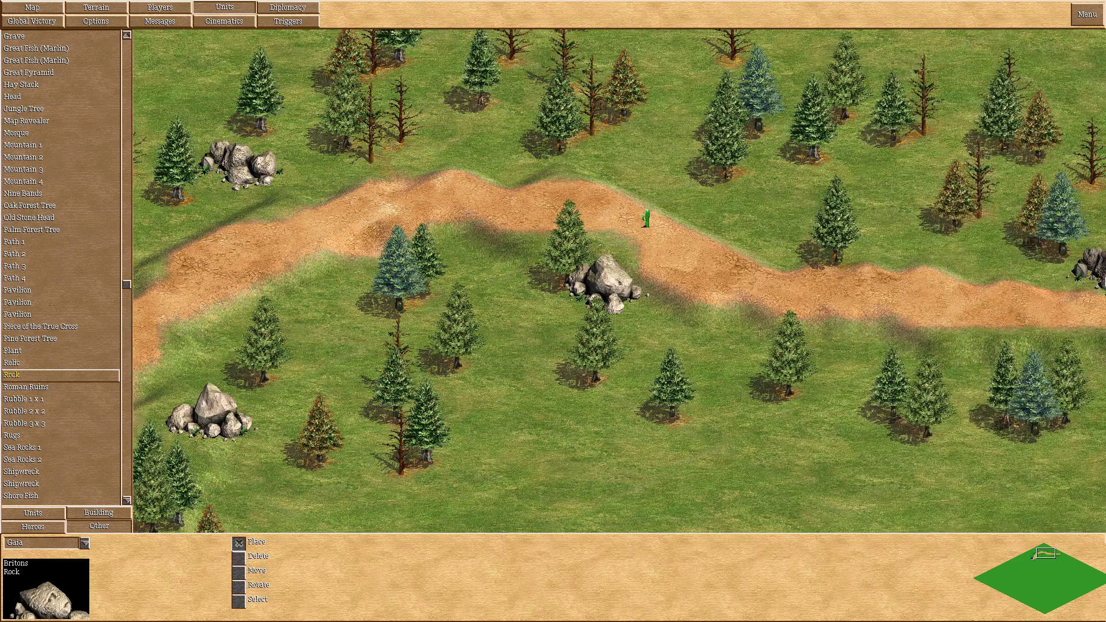
left_click(847, 249)
left_click(1060, 354)
left_click(1040, 261)
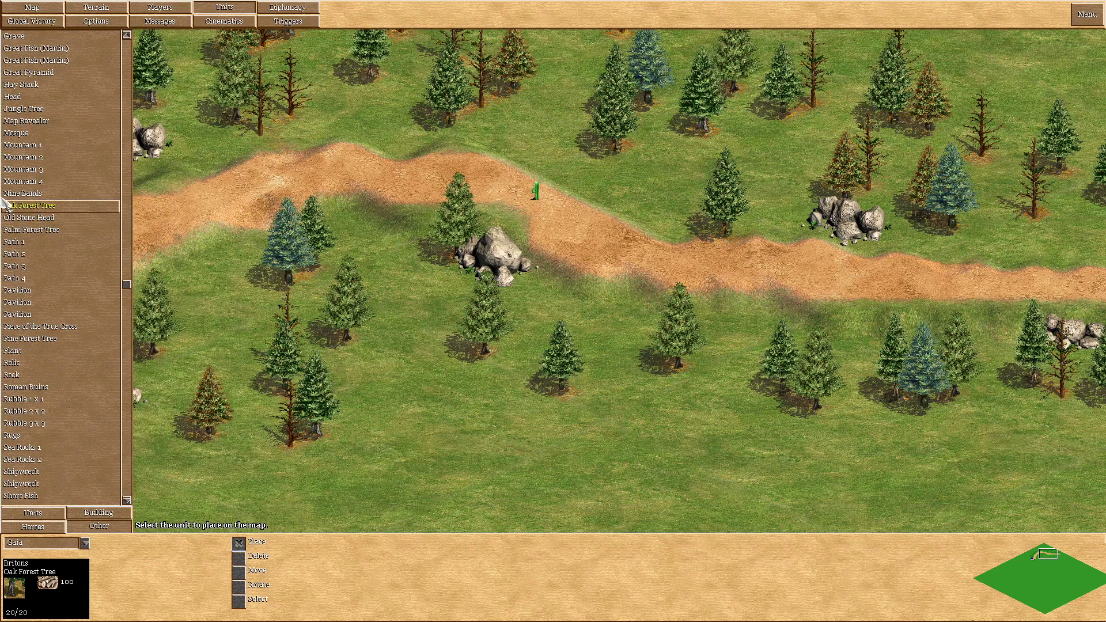
- Place Old Stone Head objects inside the path's bend, north of its eastern stretch and west of its lower stretch
left_click(26, 217)
left_click(407, 246)
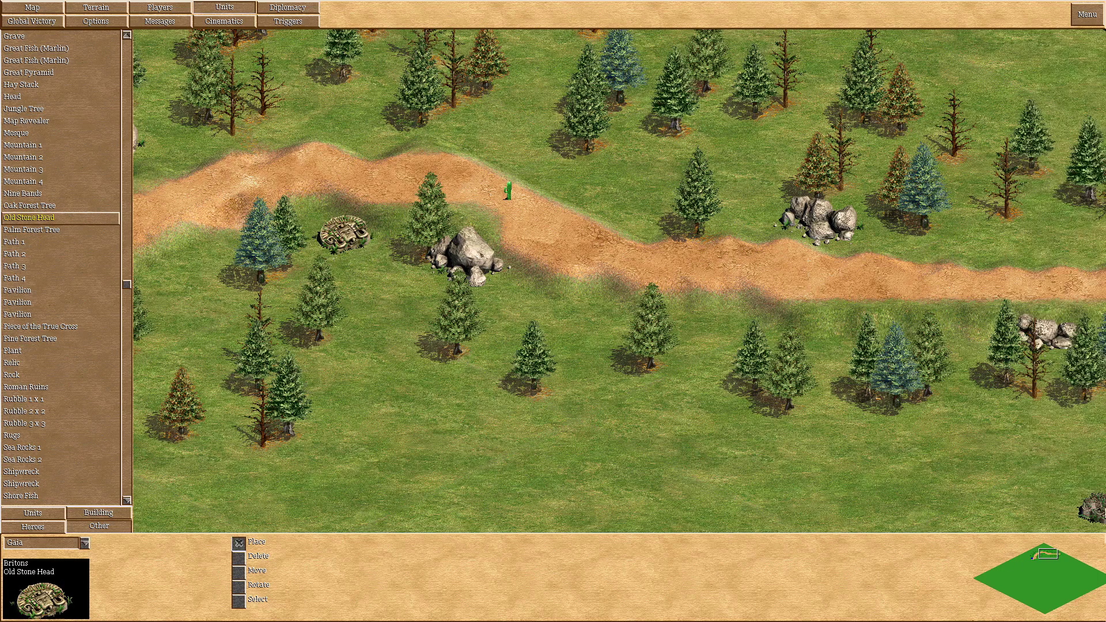
left_click(844, 229)
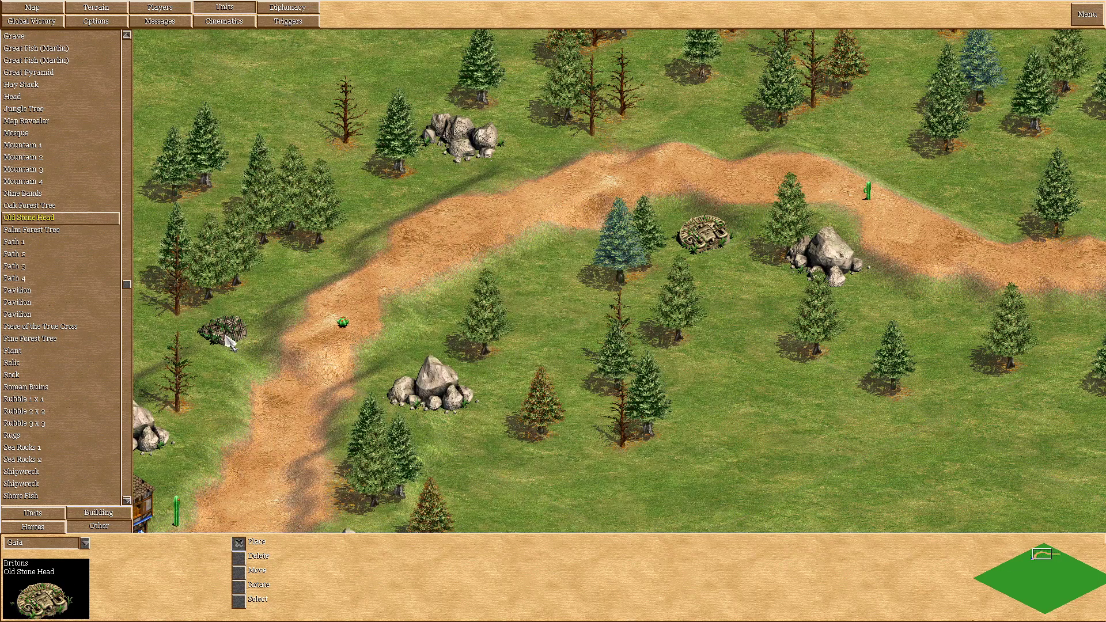
left_click(230, 342)
- Place a Gaia Rubble 3 x 3 pile inside the path's bend, beside the blue-tinted pine
scroll(13, 352, "down", 2)
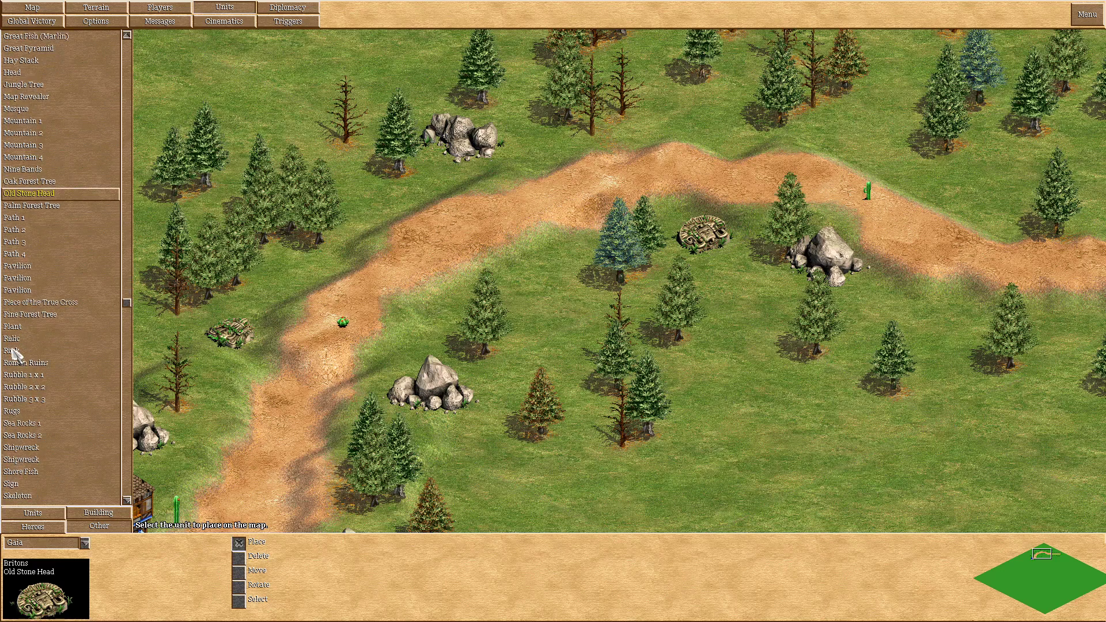
scroll(62, 293, "down", 5)
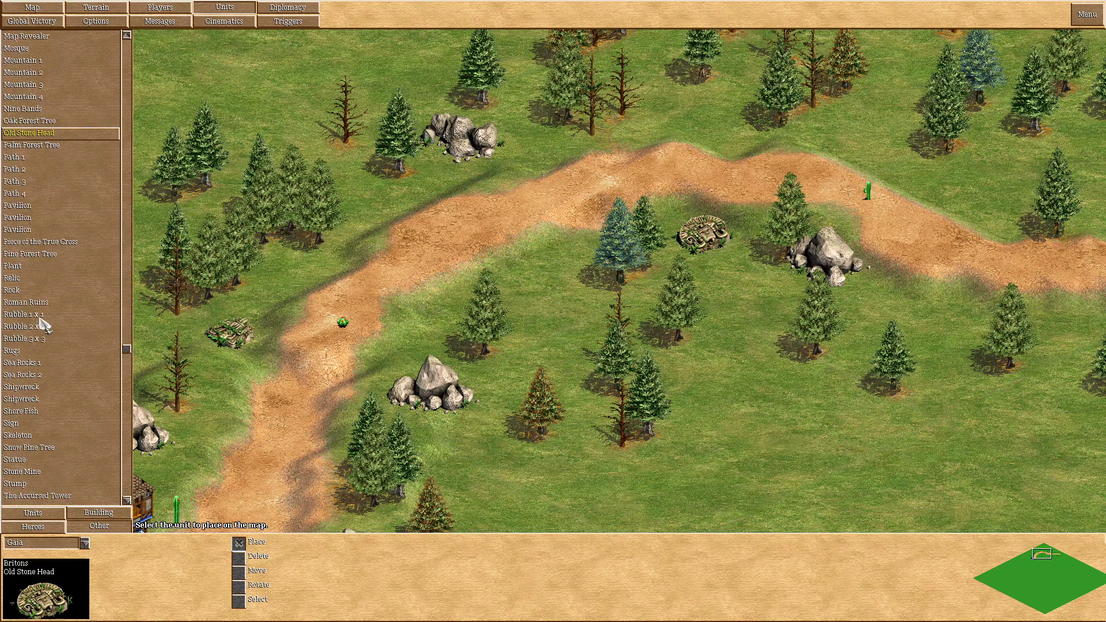
left_click(41, 340)
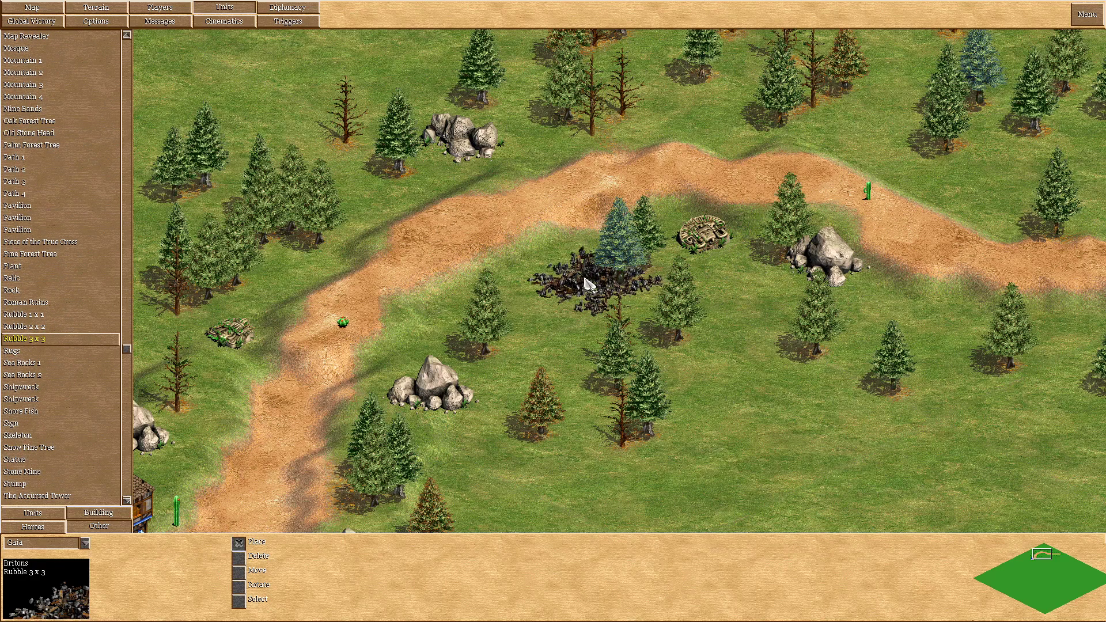
left_click(533, 295)
- Scatter Gaia Gold Mines along both sides of the dirt path, including by the rocks near its southwestern end
scroll(22, 378, "down", 4)
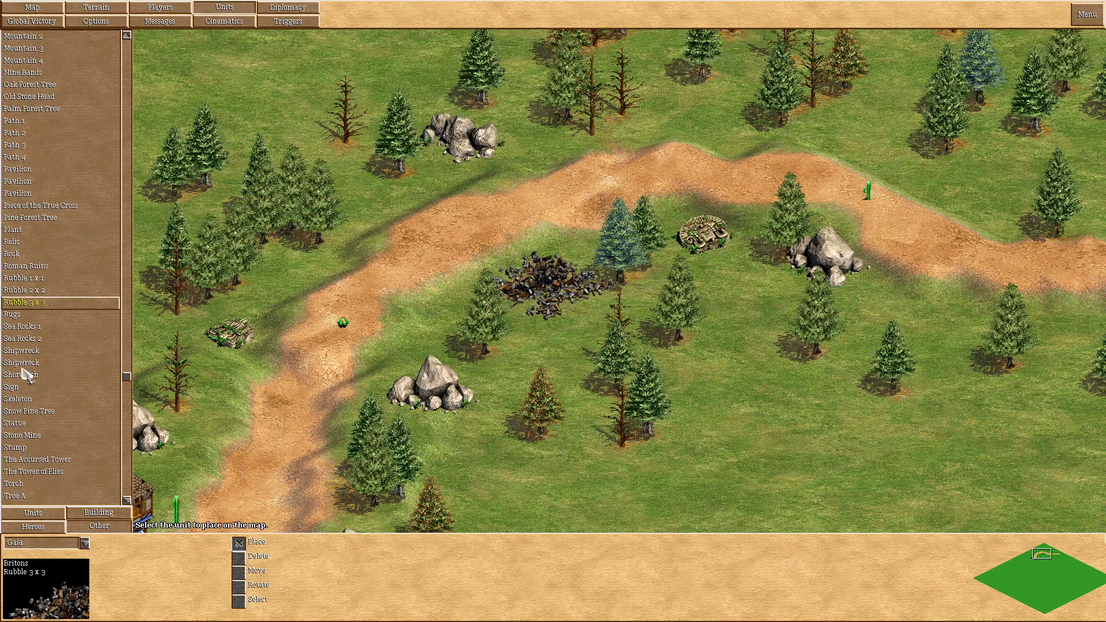
scroll(38, 354, "down", 1)
scroll(51, 325, "down", 1)
scroll(50, 325, "up", 5)
left_click_drag(129, 338, 136, 162)
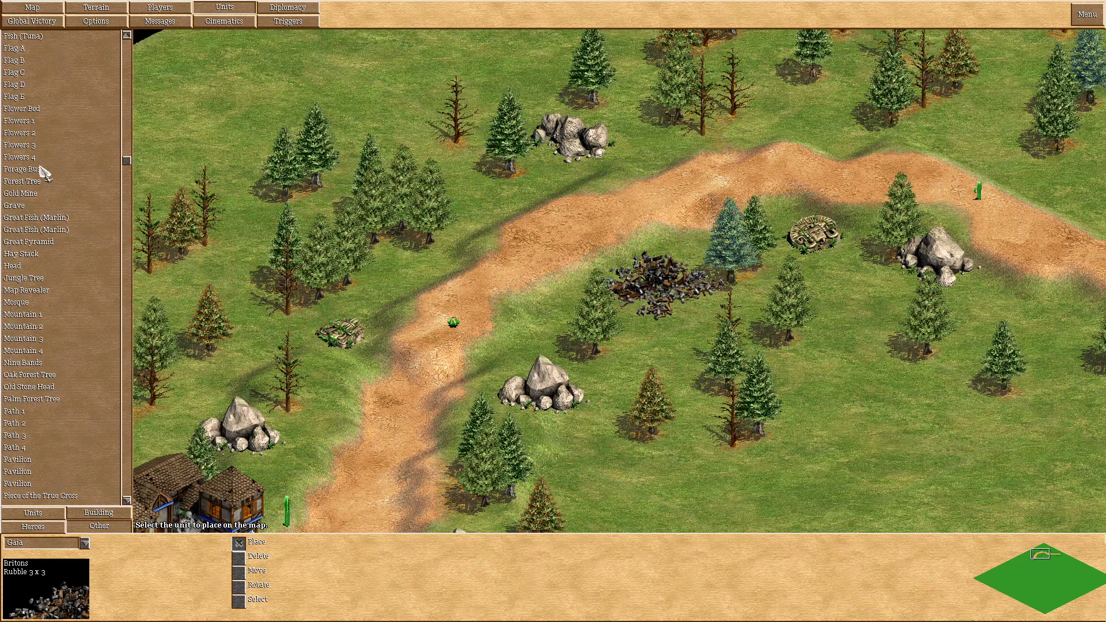
left_click(23, 194)
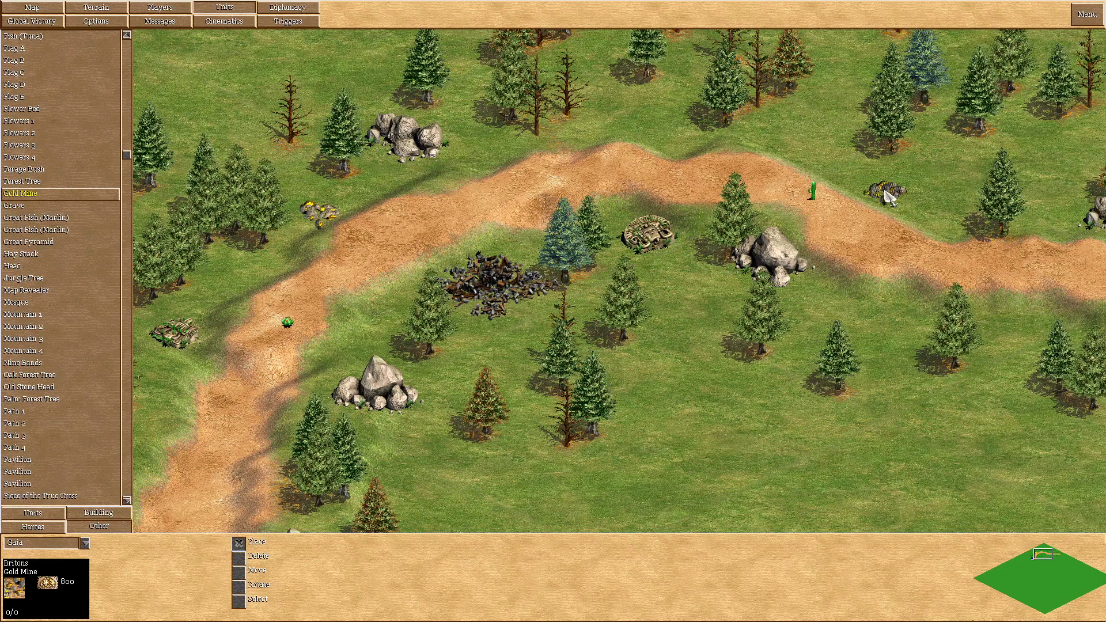
left_click(871, 188)
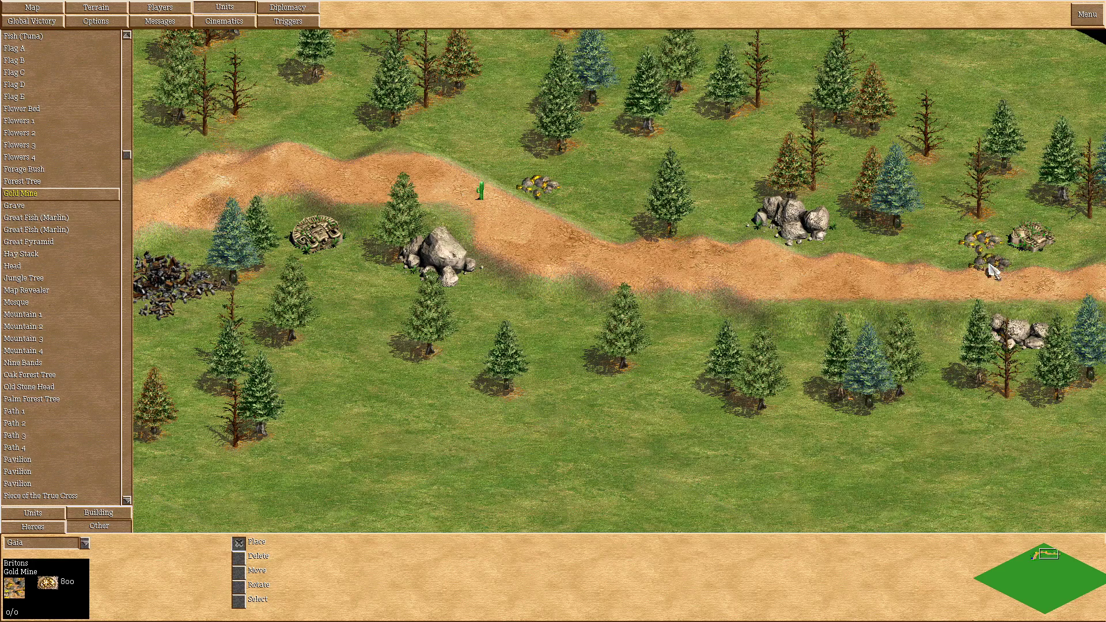
left_click(799, 316)
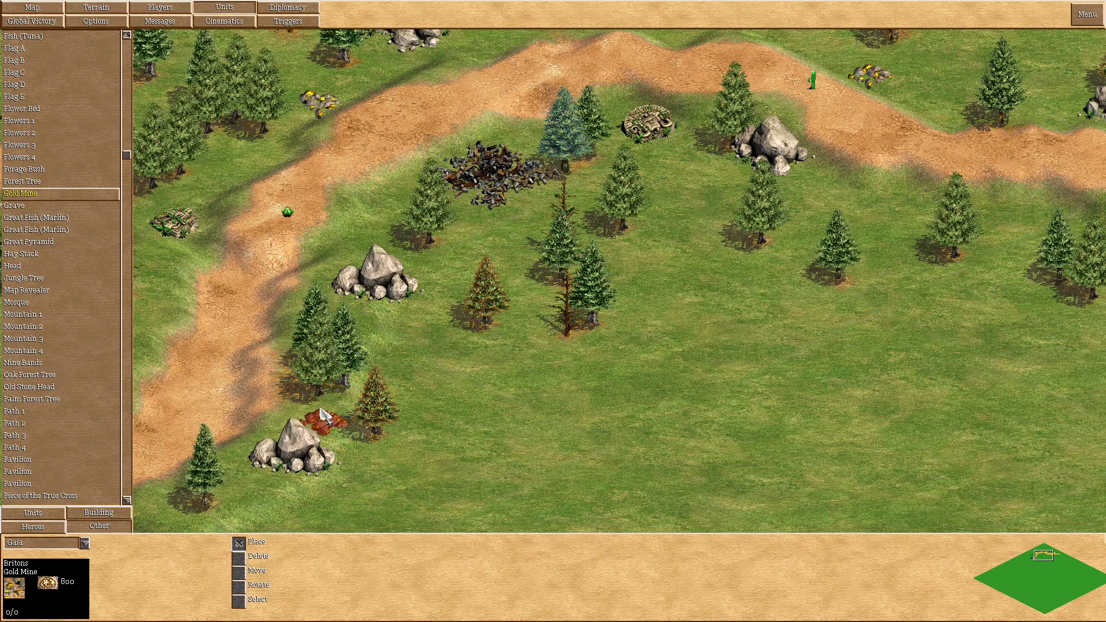
left_click(325, 407)
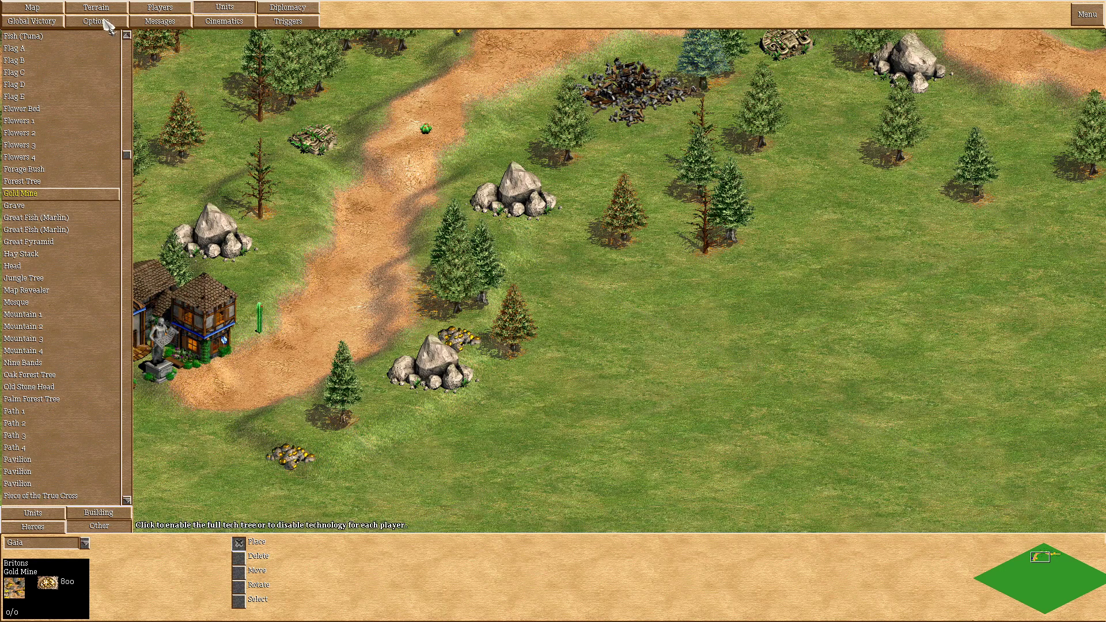
- Paint two small, separate Water, Shallow ponds with the Tiny brush on the open grass south of the path
left_click(95, 8)
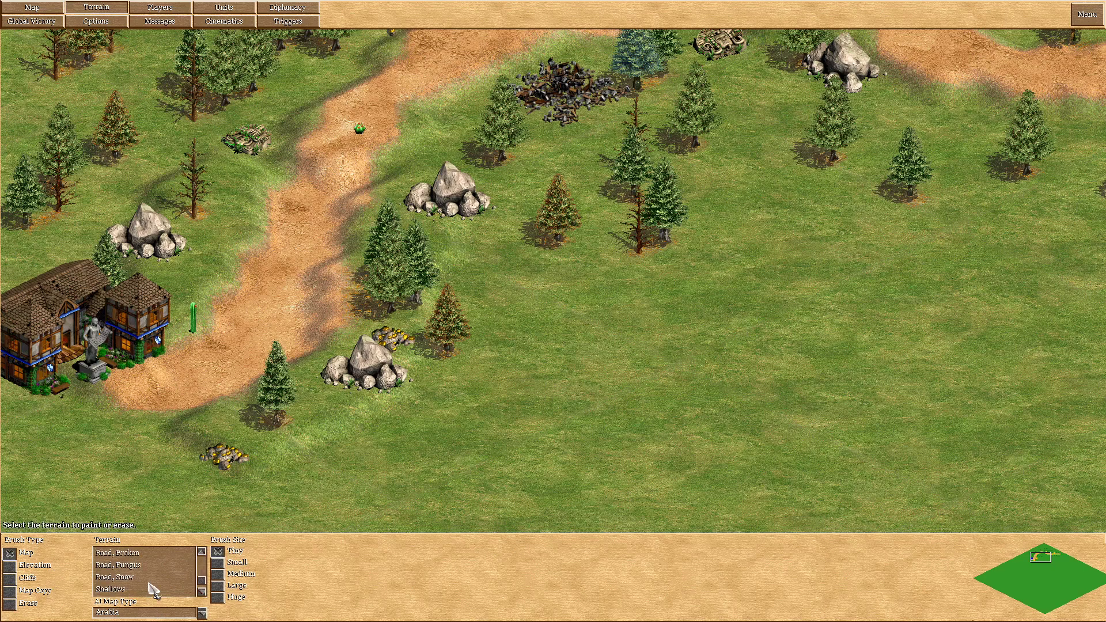
scroll(156, 576, "down", 3)
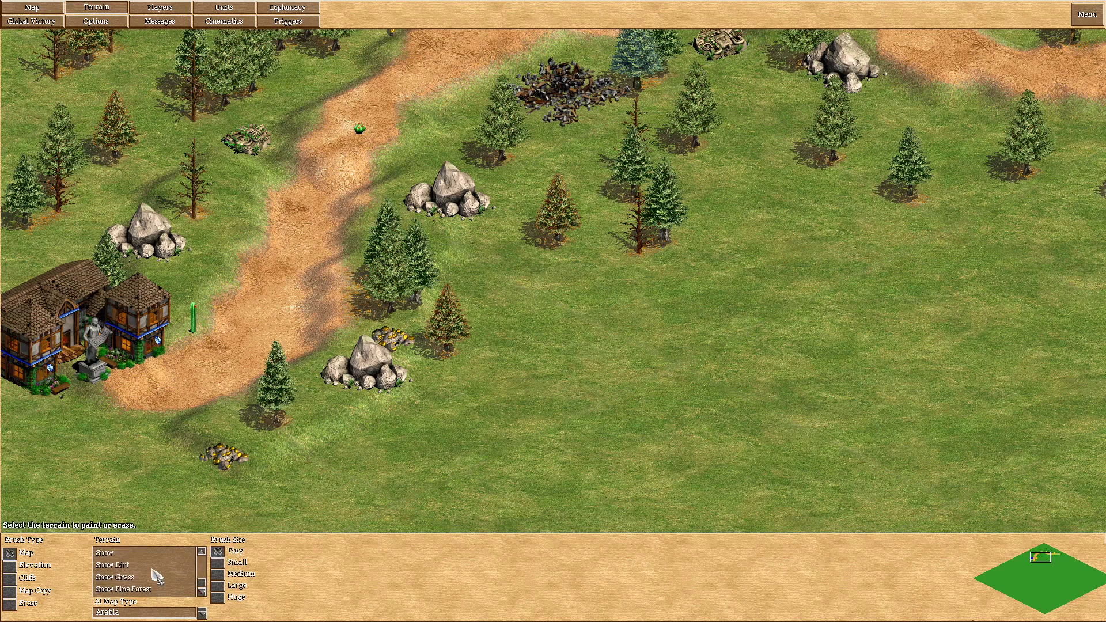
scroll(155, 576, "down", 10)
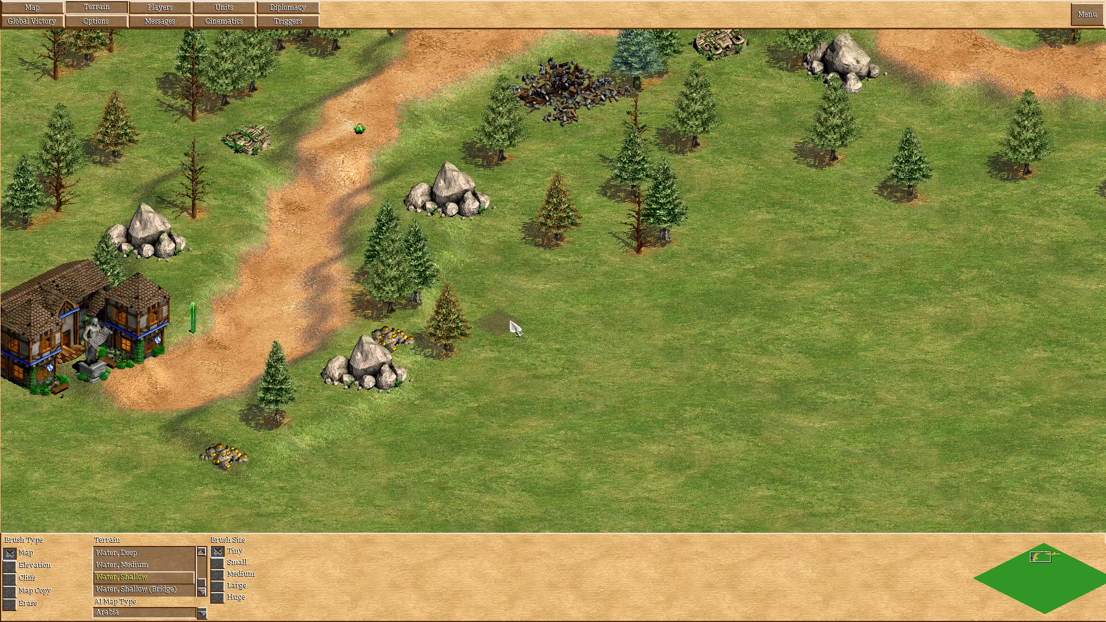
key("Up")
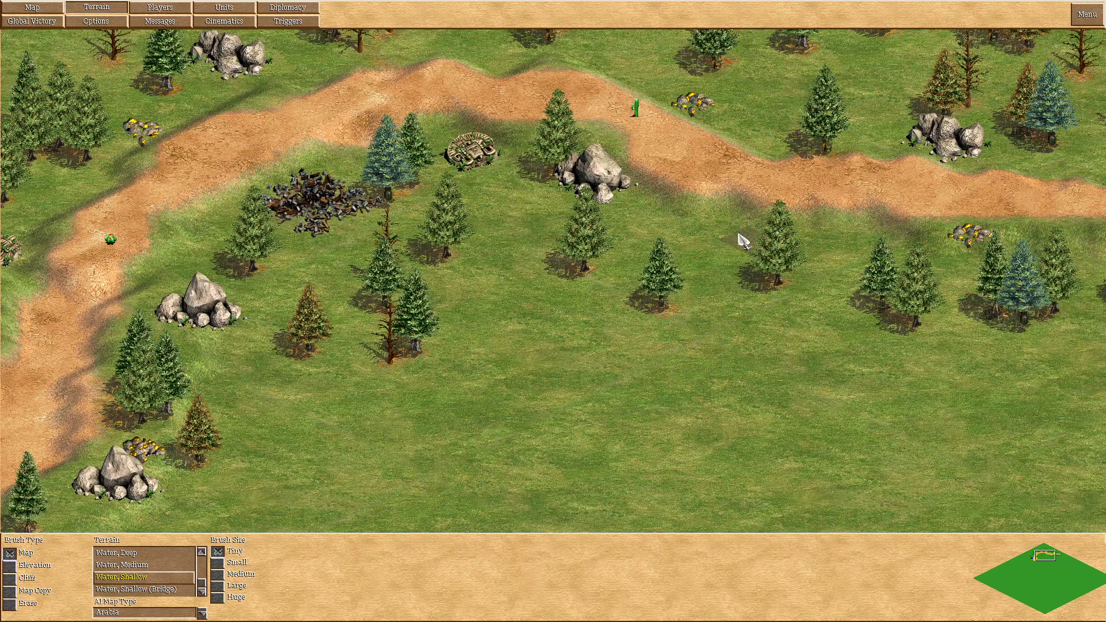
key("Up")
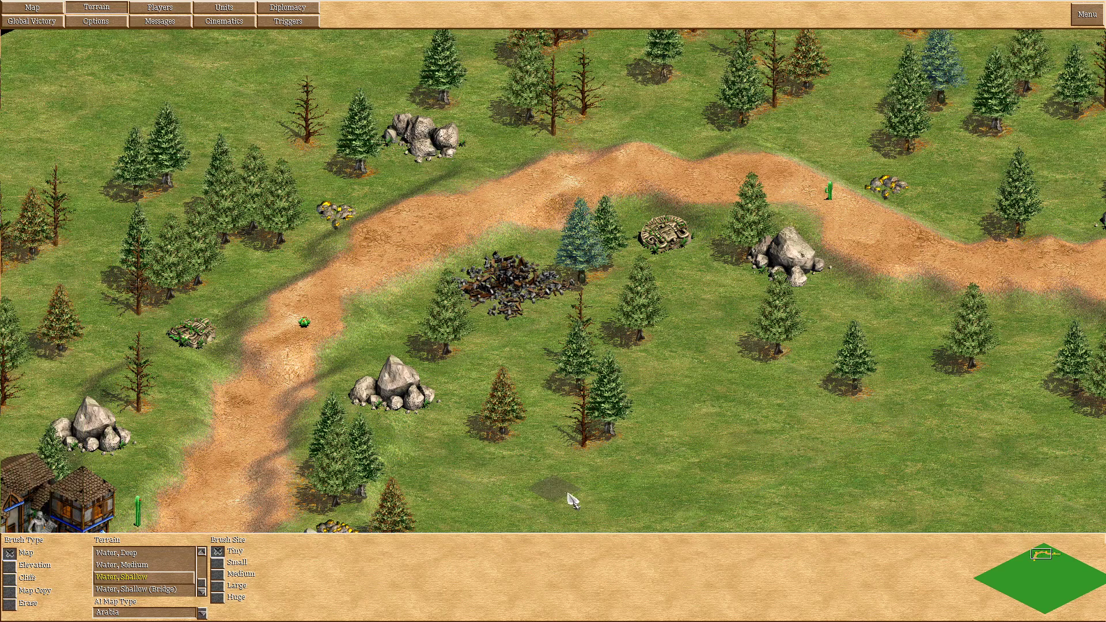
key("Down")
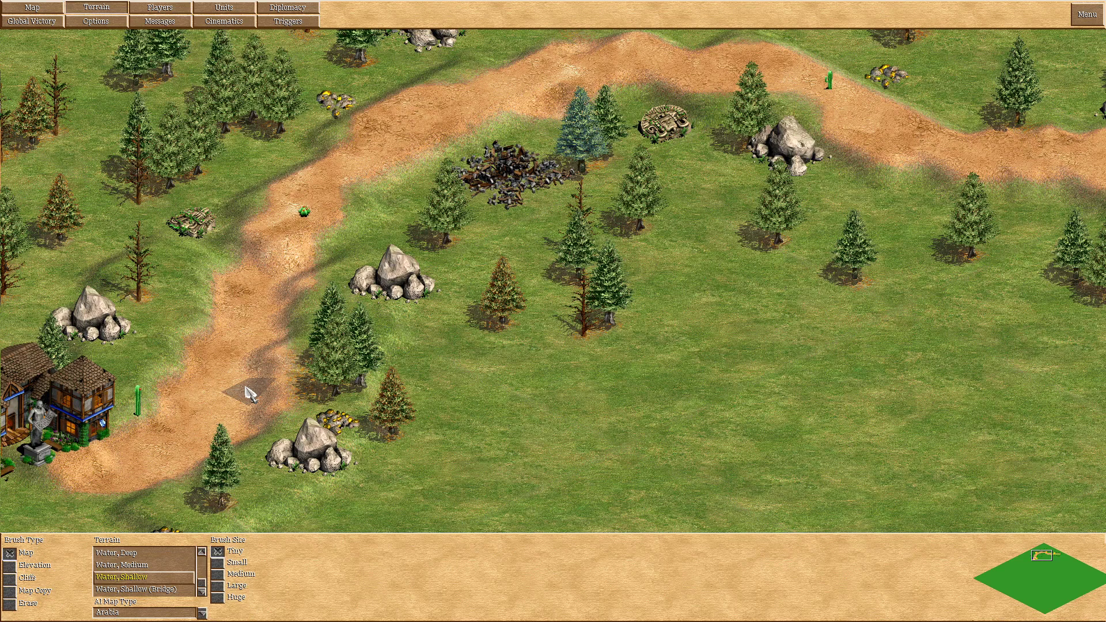
key("Up")
key("Left")
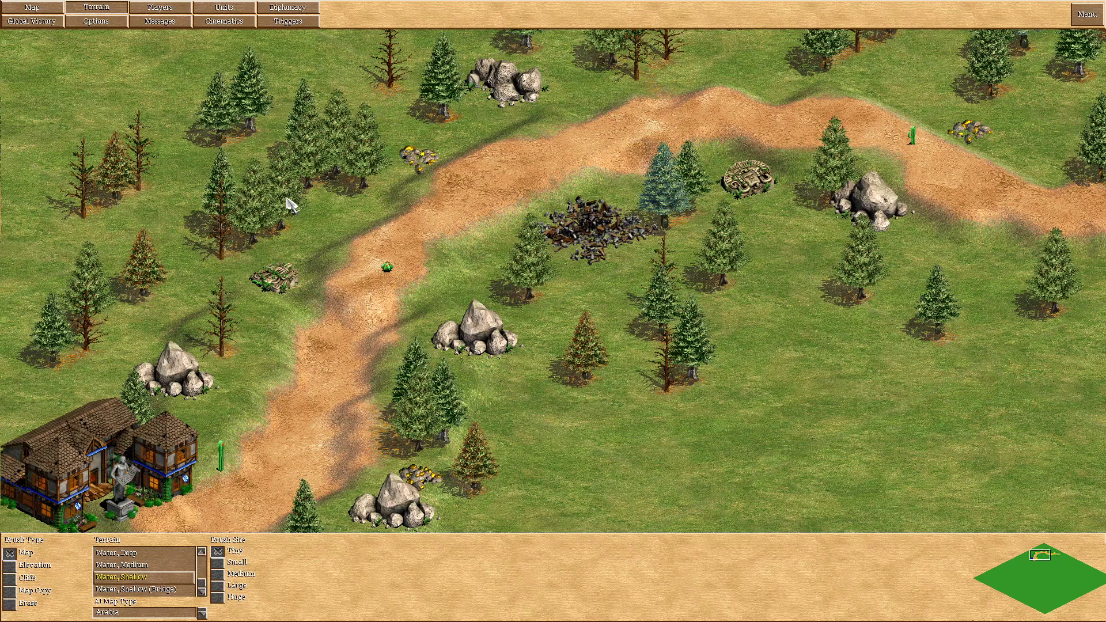
key("Right")
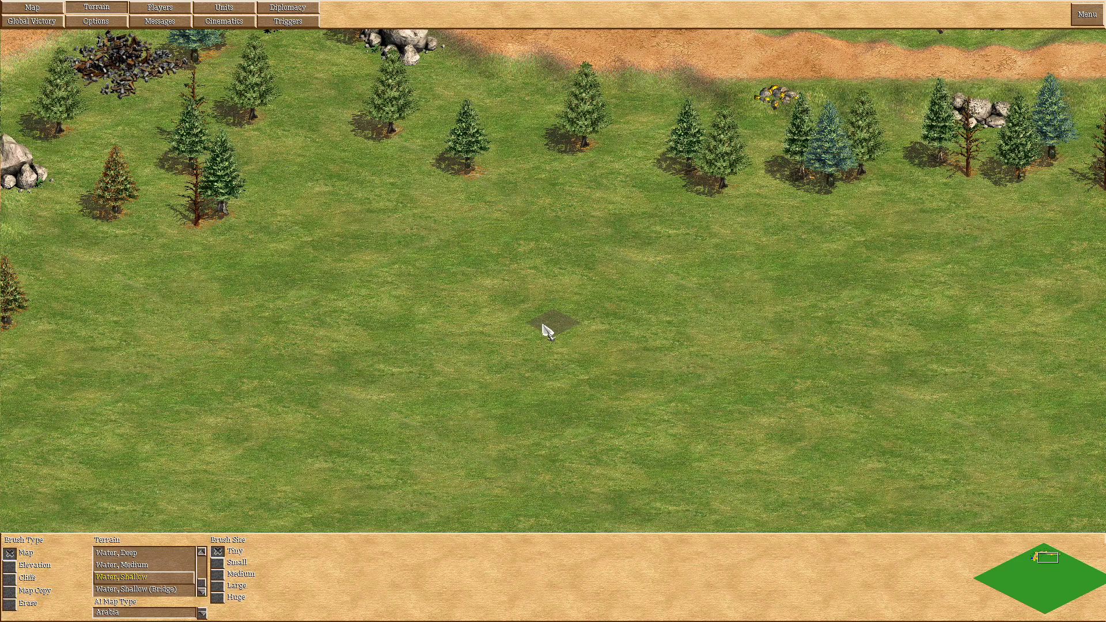
left_click(543, 325)
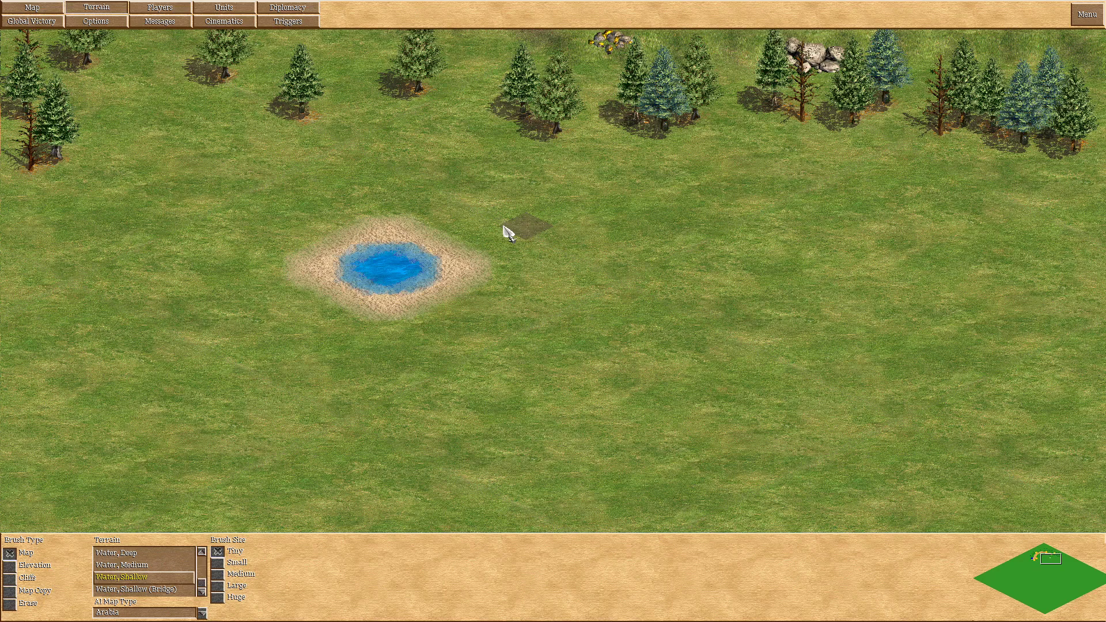
left_click(647, 276)
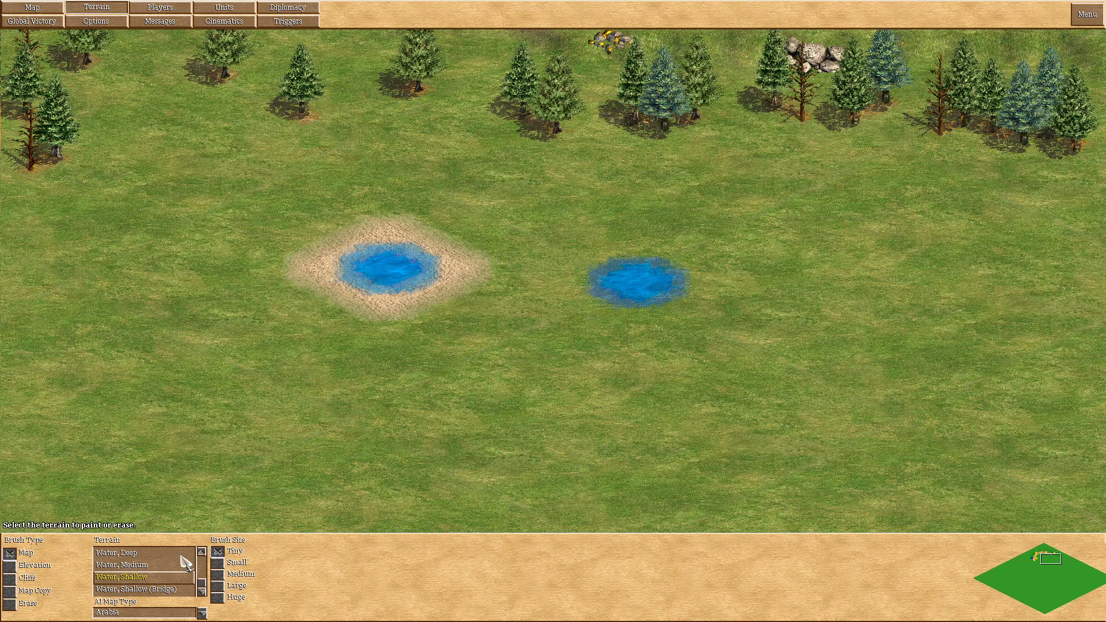
scroll(185, 563, "up", 2)
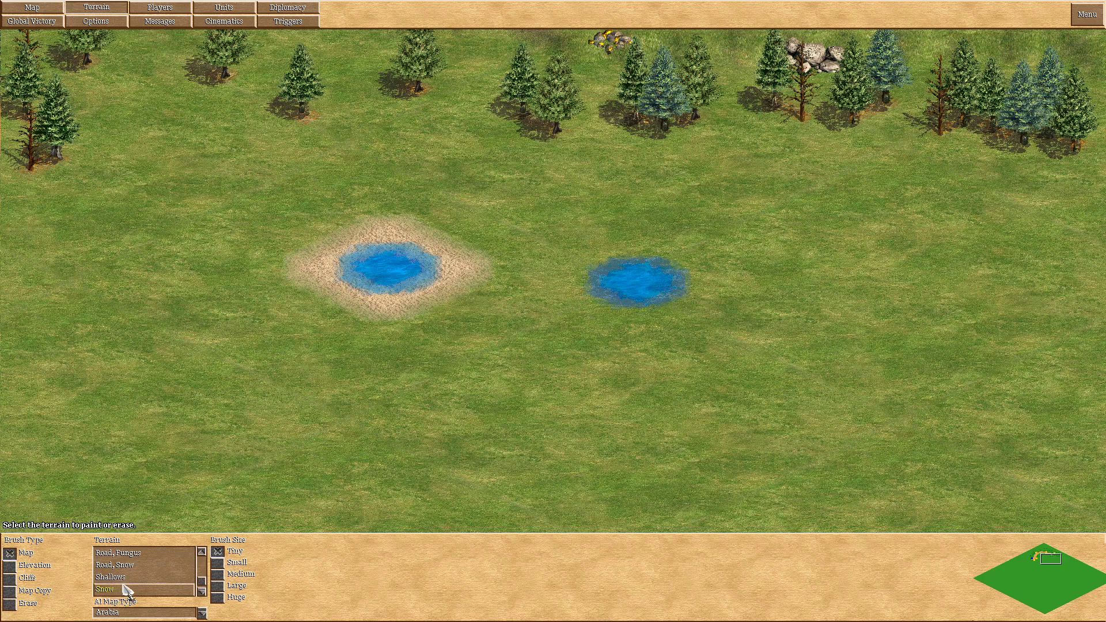
- Paint Shallows tiles at the four corners of the eastern pond and one separate tile farther southeast with the Tiny brush
left_click(115, 577)
left_click(694, 255)
left_click(830, 322)
left_click(694, 311)
left_click(581, 310)
left_click(580, 253)
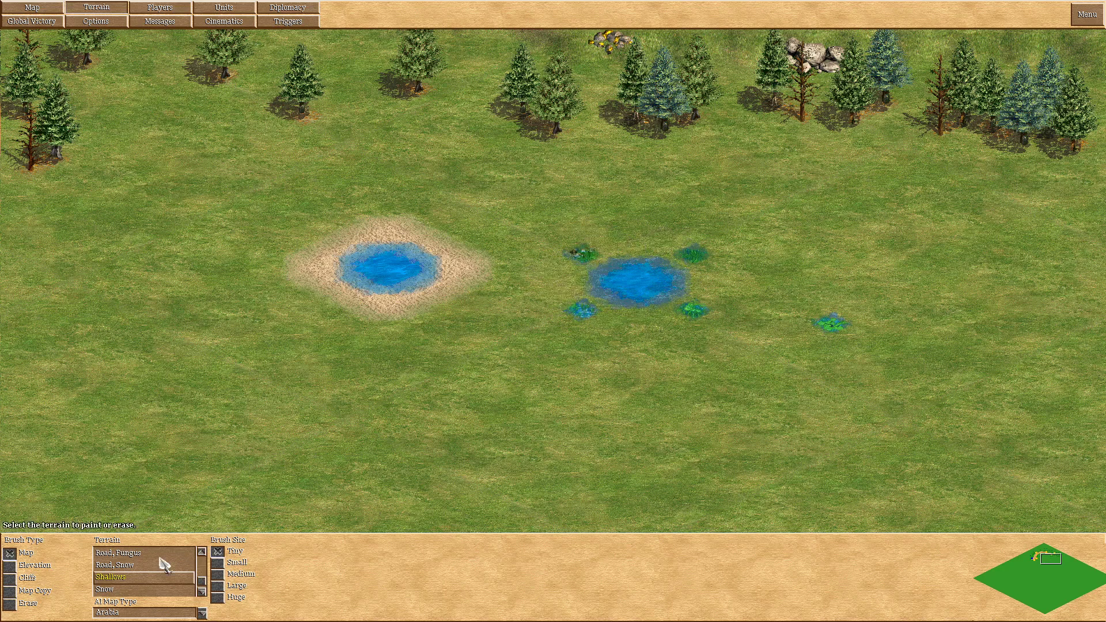
- Paint a third Water, Shallow pond on the open grass south of the two existing ponds
scroll(127, 581, "down", 3)
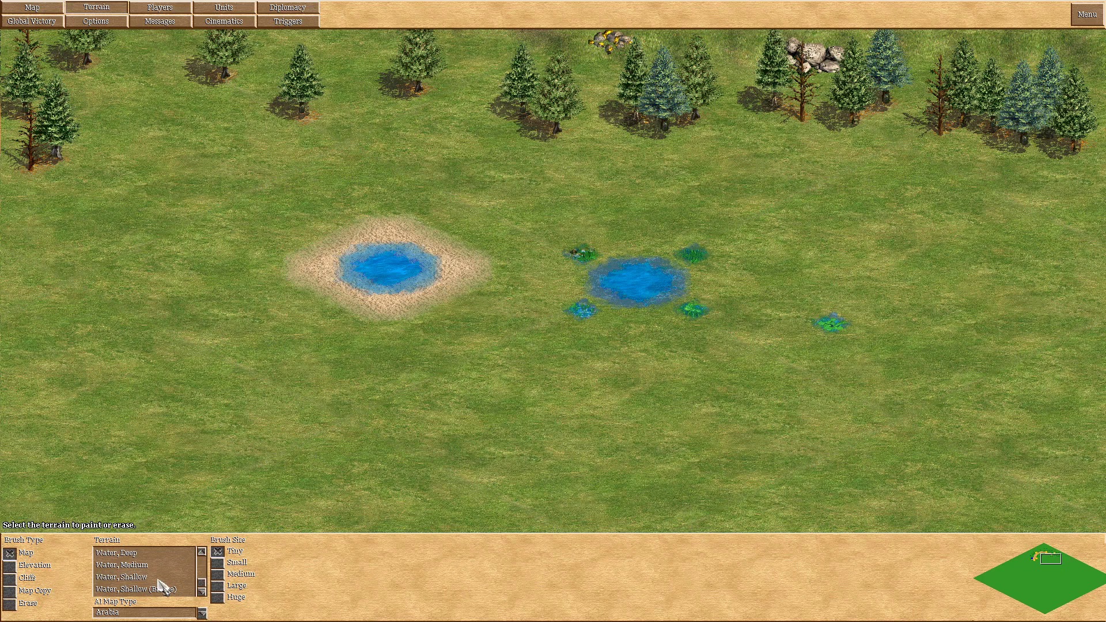
left_click(147, 567)
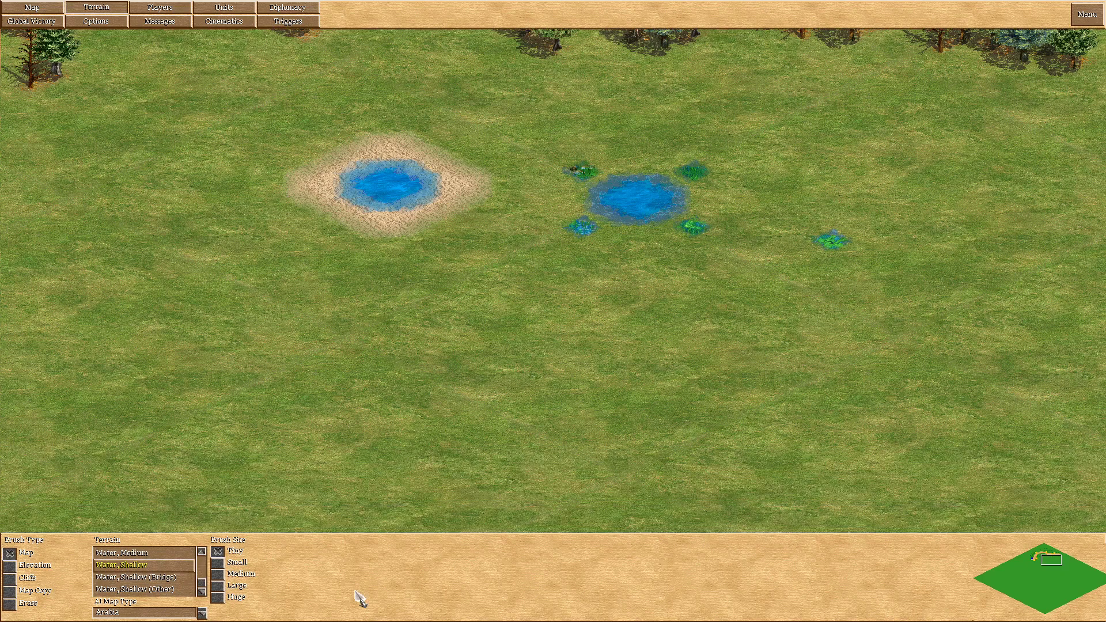
left_click(429, 416)
- Paint Shallows arms running northeast and southeast from the new southern pond
scroll(148, 561, "down", 3)
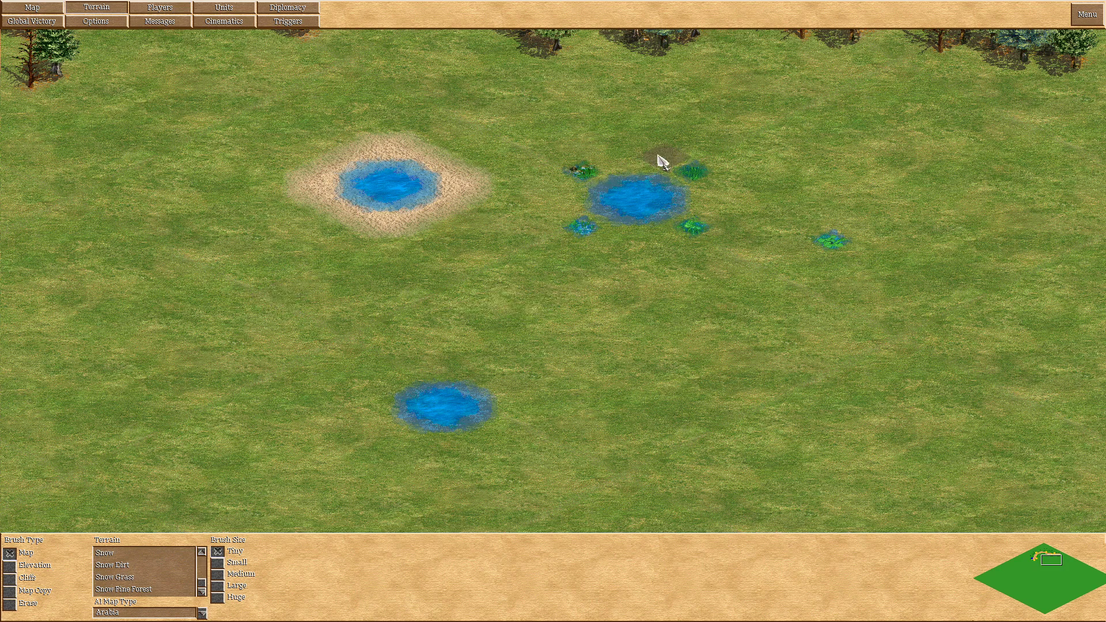
scroll(576, 225, "up", 1)
scroll(188, 599, "up", 1)
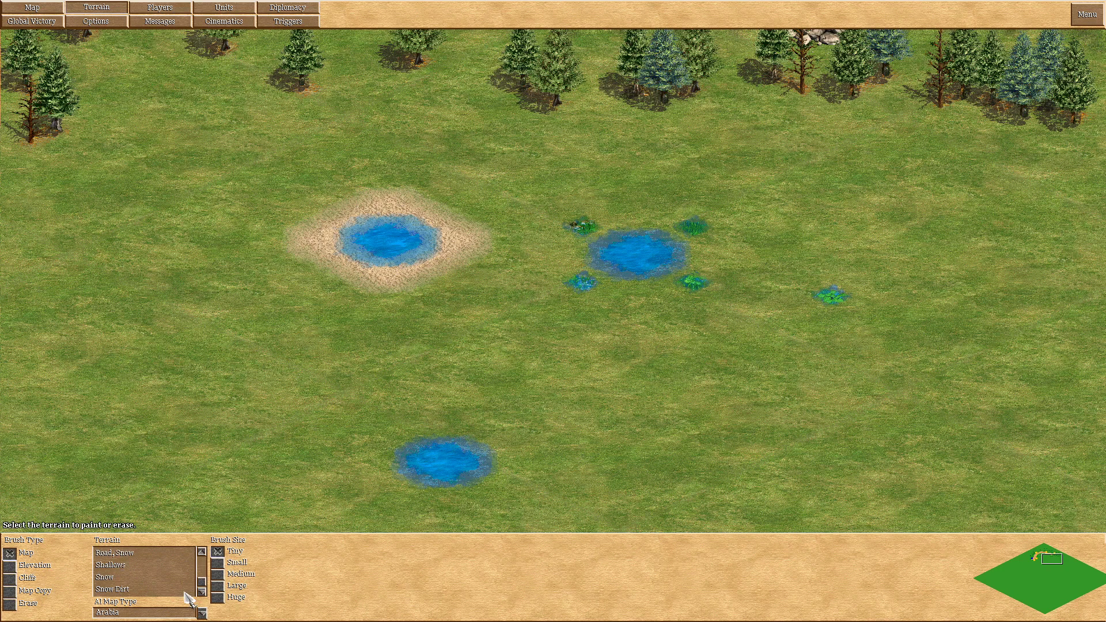
left_click(143, 583)
scroll(493, 437, "down", 1)
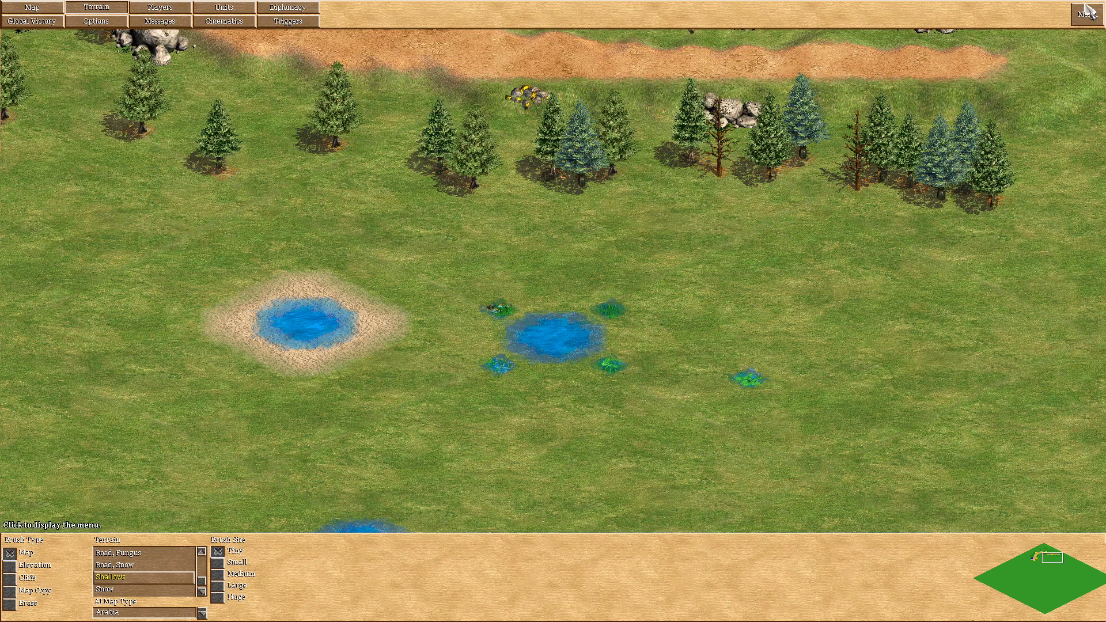
left_click(1086, 14)
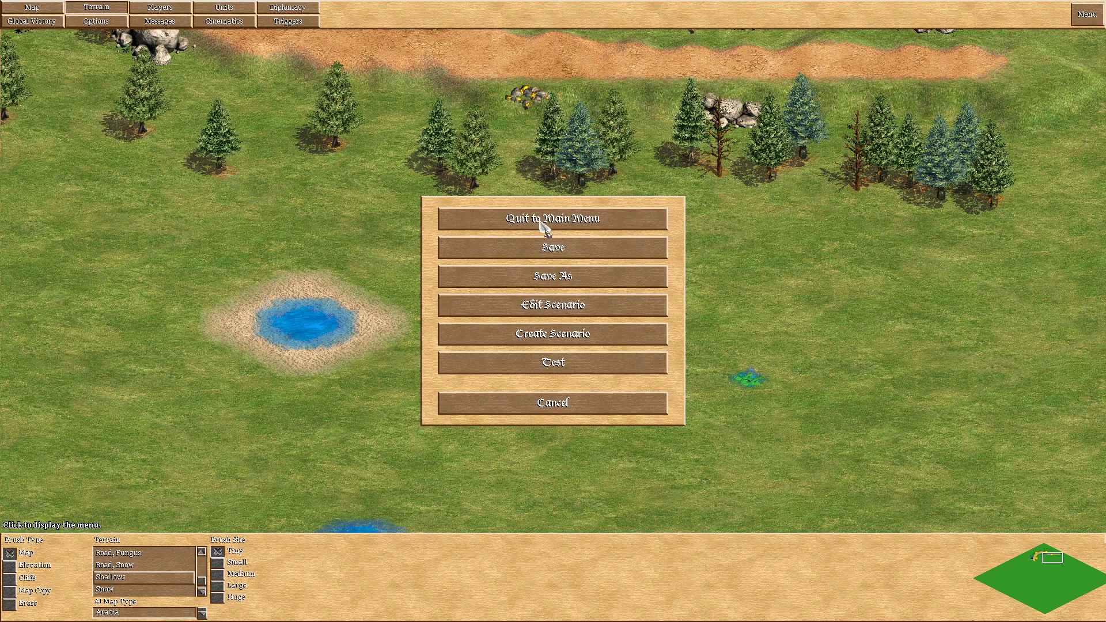
left_click(561, 398)
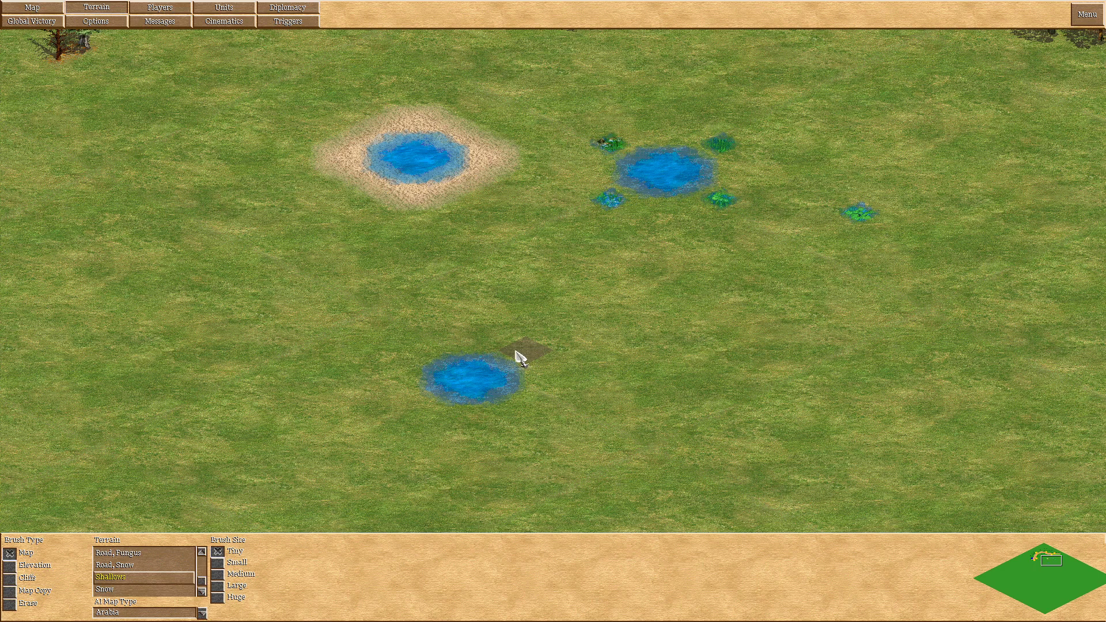
left_click(517, 355)
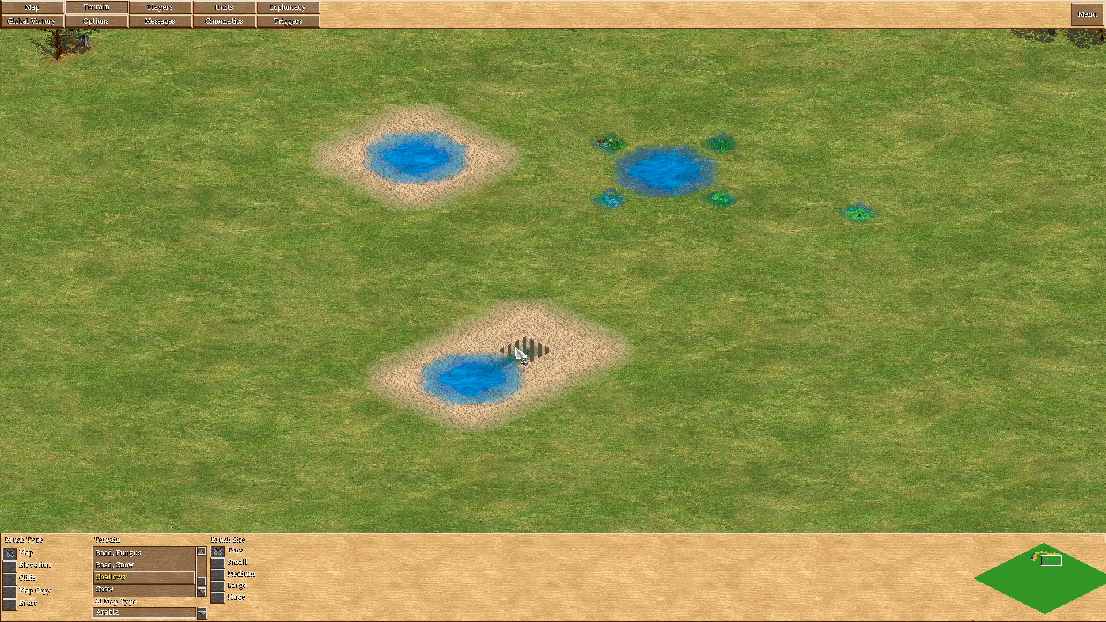
left_click_drag(518, 353, 532, 326)
left_click_drag(509, 404, 601, 457)
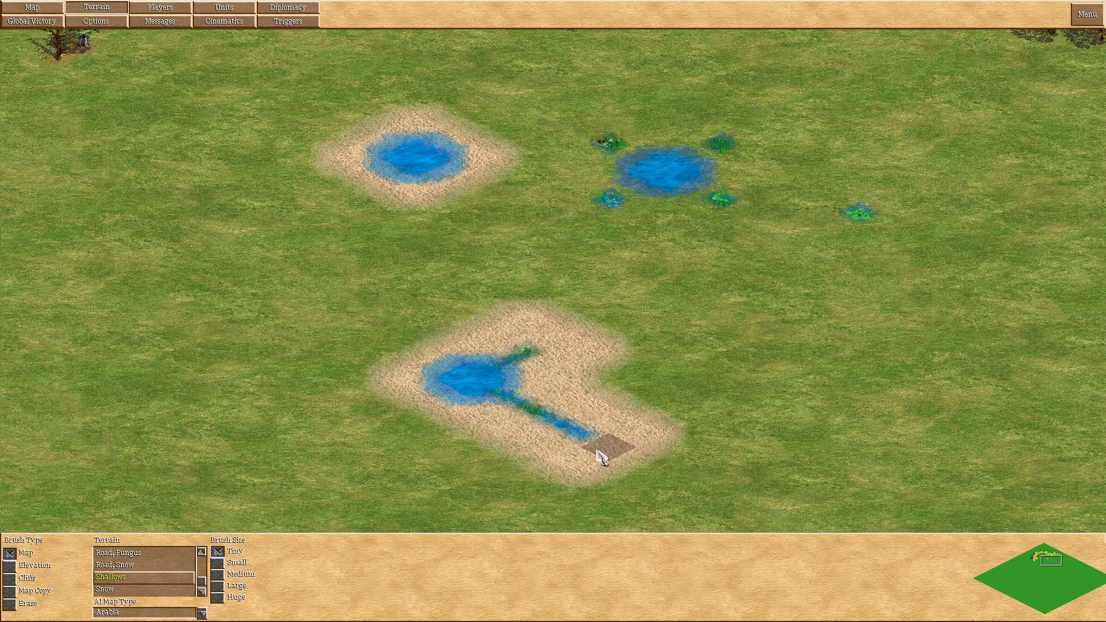
- Paint a third Shallows arm running southwest from the southern pond
left_click(441, 403)
left_click(415, 432)
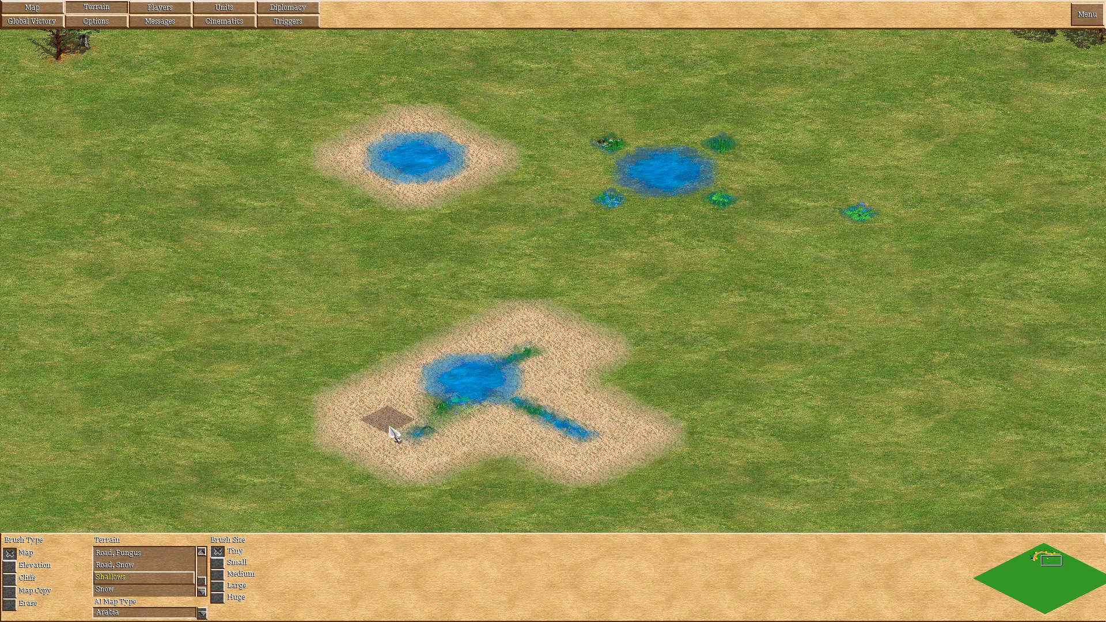
left_click_drag(391, 432, 360, 436)
- Paint four Water, Shallow ponds along the southern edge of the dirt path, going east from its bend
key("Up")
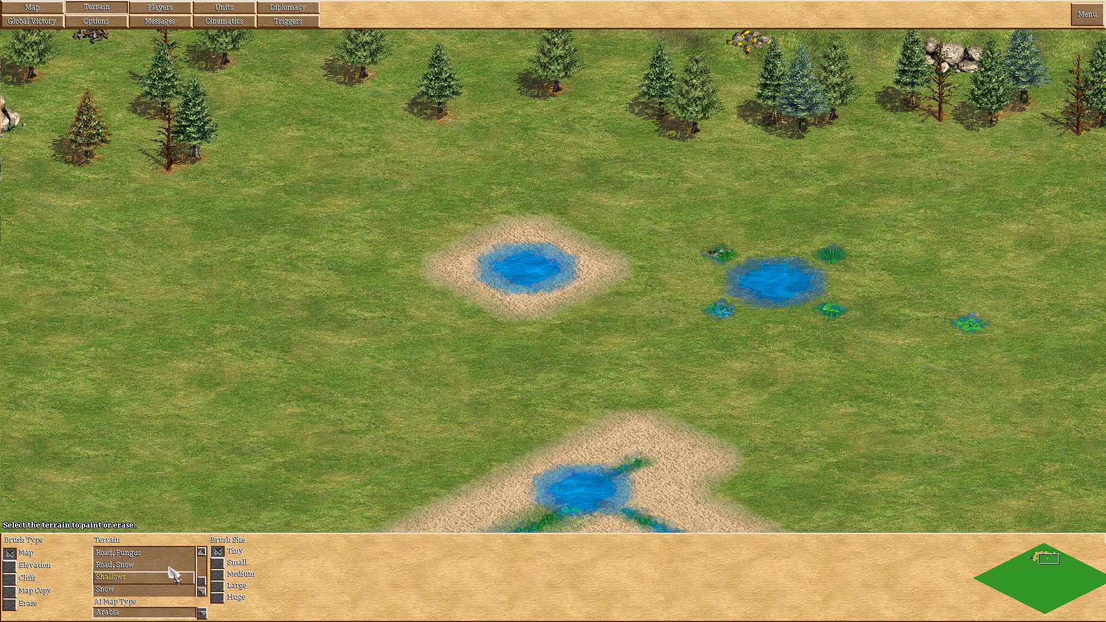
scroll(172, 573, "down", 3)
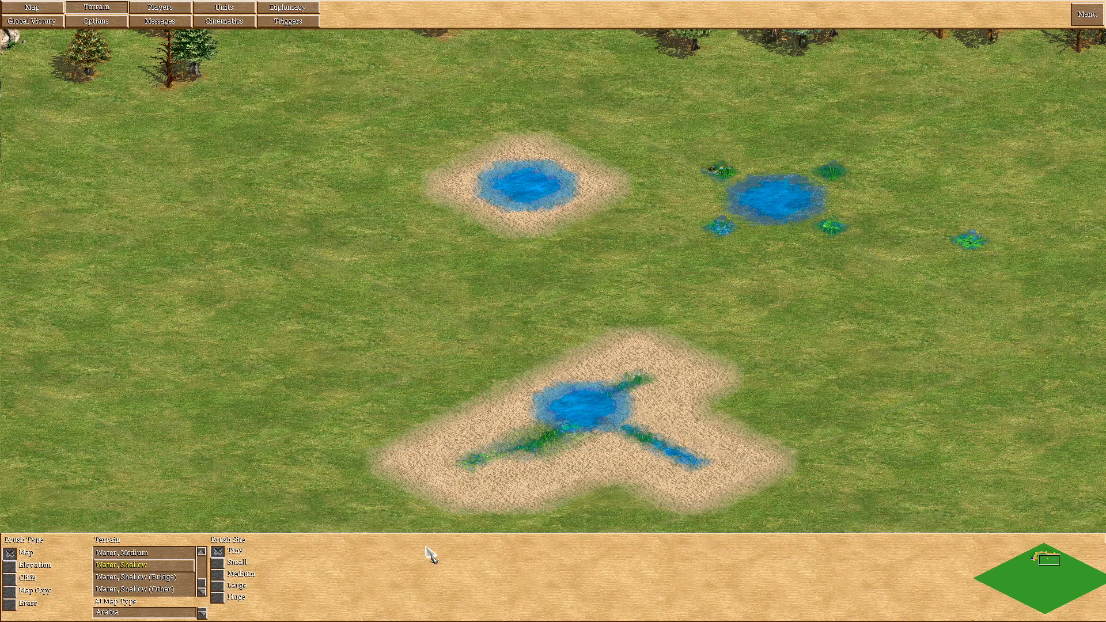
left_click(664, 342)
mouse_move(663, 357)
left_mouse_down()
mouse_move(662, 391)
mouse_move(699, 432)
mouse_move(696, 484)
mouse_move(643, 464)
mouse_move(555, 467)
mouse_move(479, 450)
mouse_move(502, 439)
left_mouse_up()
mouse_move(501, 330)
left_mouse_down()
mouse_move(518, 349)
mouse_move(484, 387)
mouse_move(423, 403)
mouse_move(453, 418)
mouse_move(441, 397)
left_mouse_up()
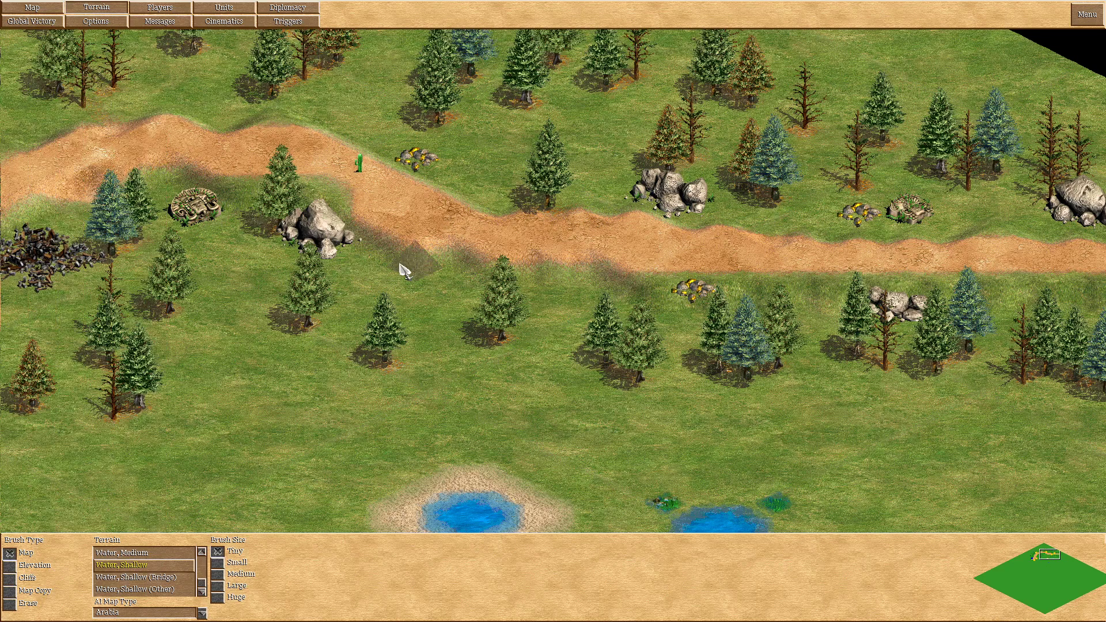
left_click(403, 267)
left_click(481, 280)
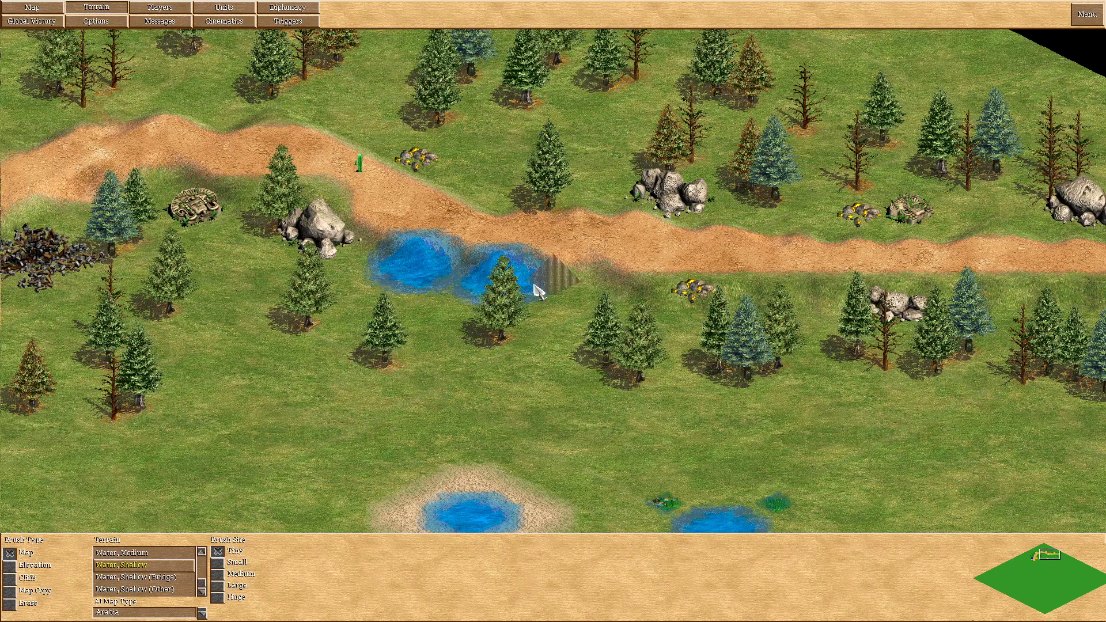
left_click(597, 293)
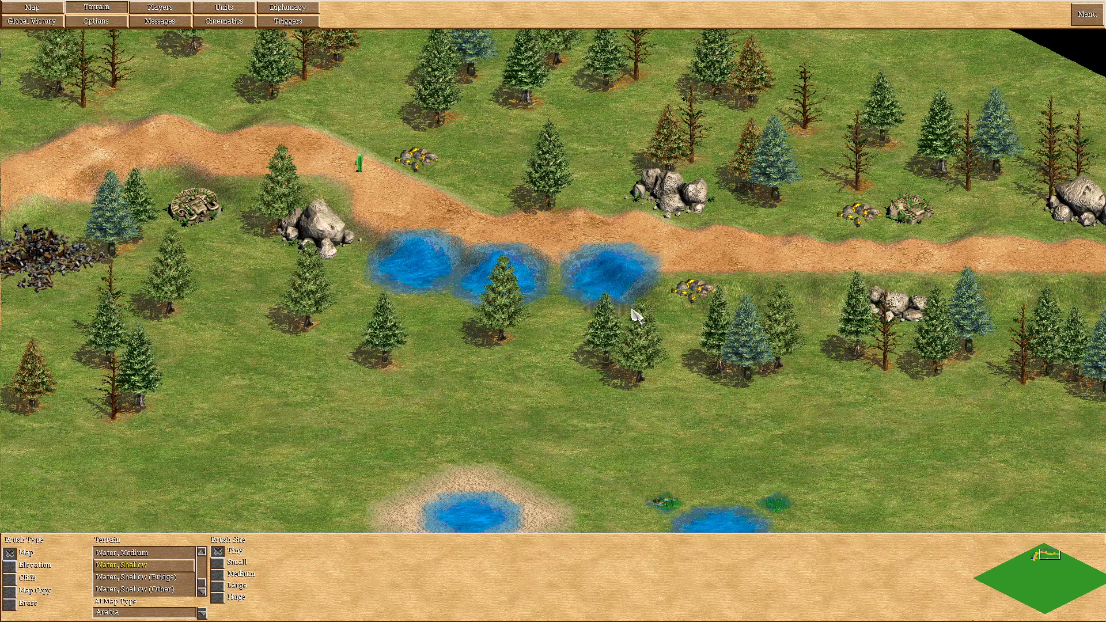
left_click(797, 294)
- Paint two more Water, Shallow ponds below the path's eastern end and two along the northern edge of its bend
key("Right")
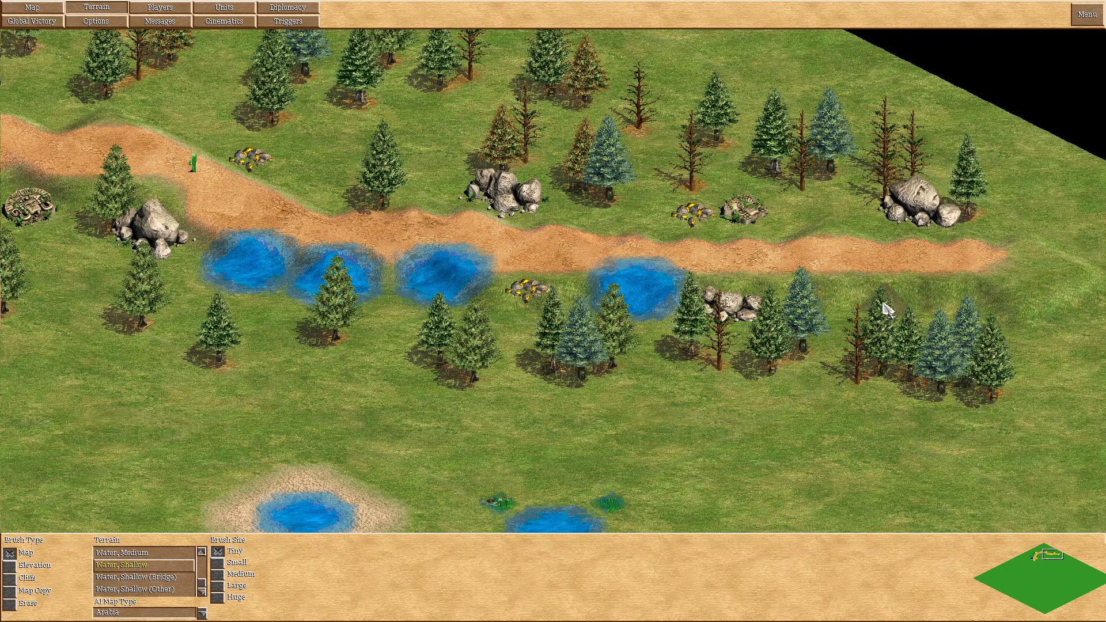
key("Right")
left_click(804, 300)
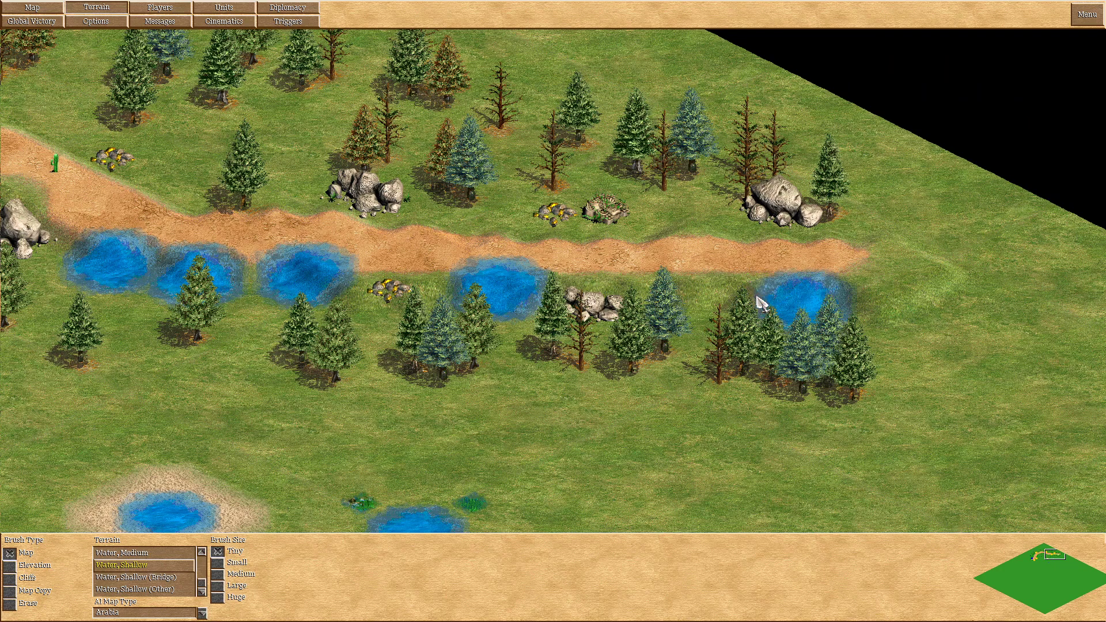
left_click(700, 302)
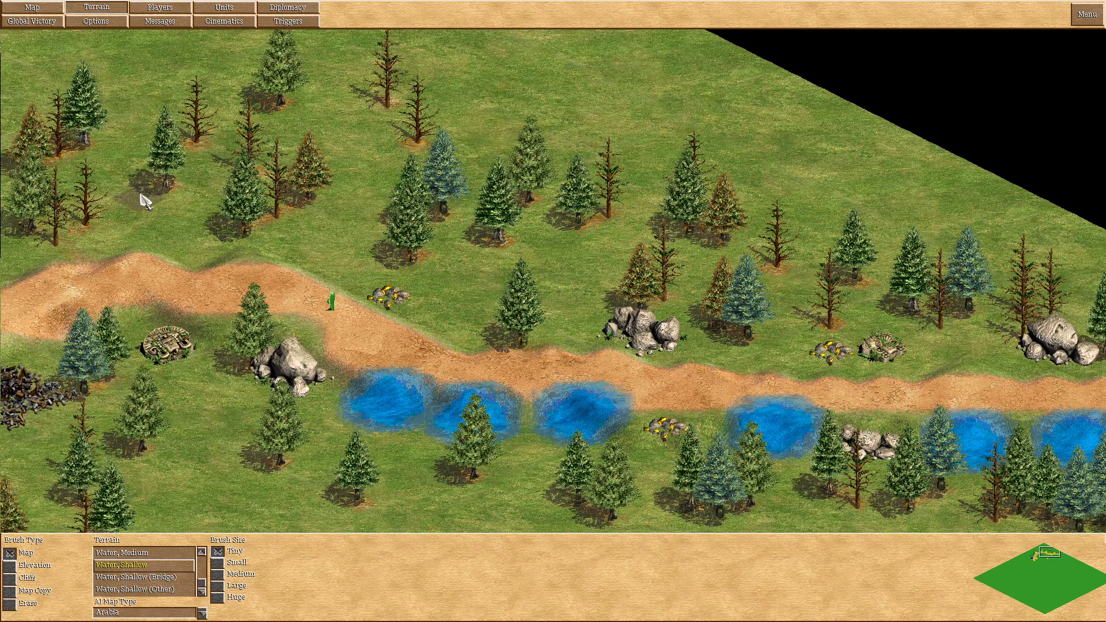
left_click(249, 249)
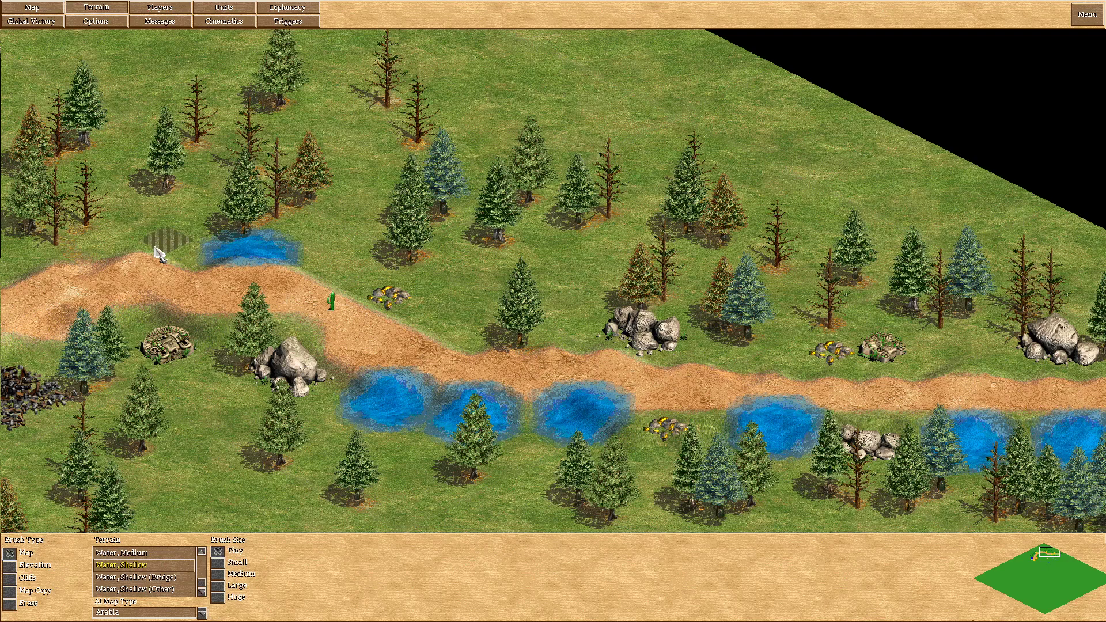
left_click(147, 250)
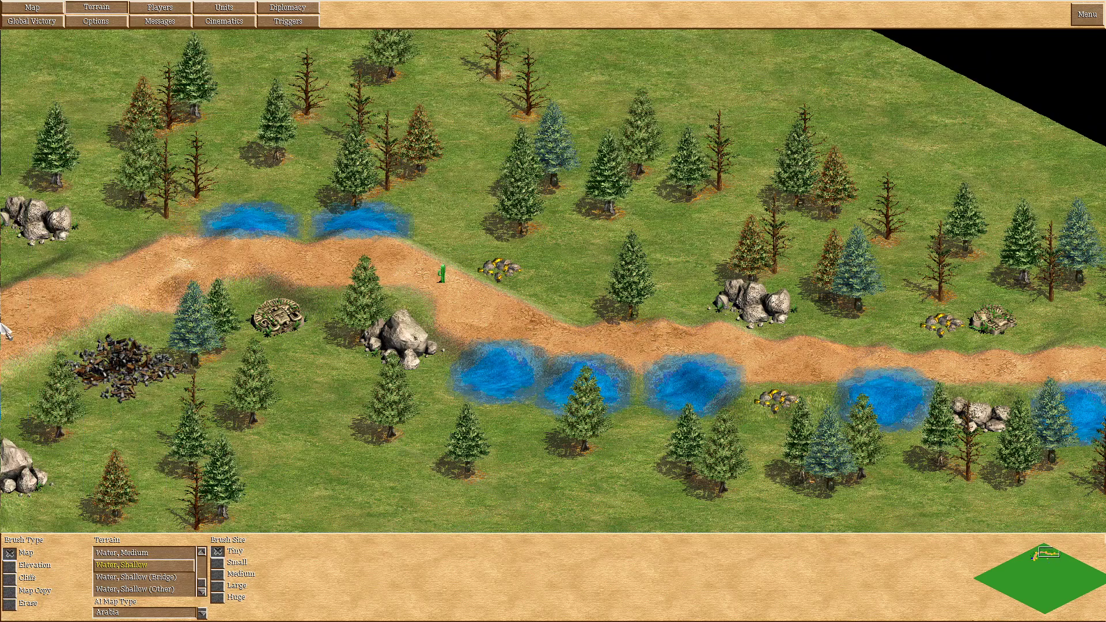
- Place a Player 1 Archery Range directly against the southwestern side of the University
scroll(135, 579, "up", 3)
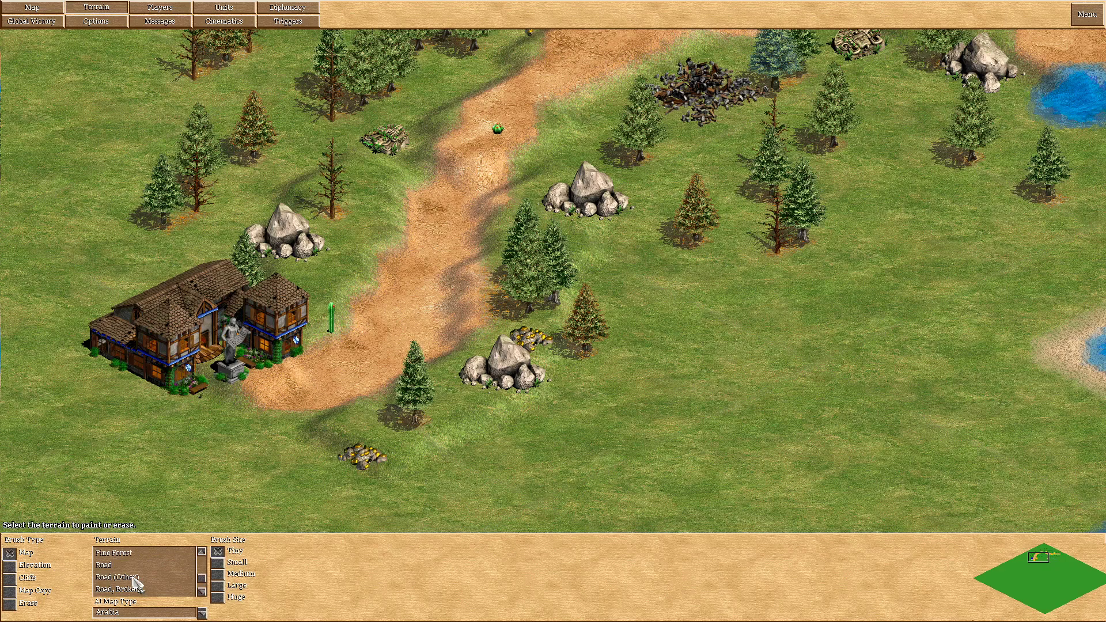
scroll(135, 584, "up", 1)
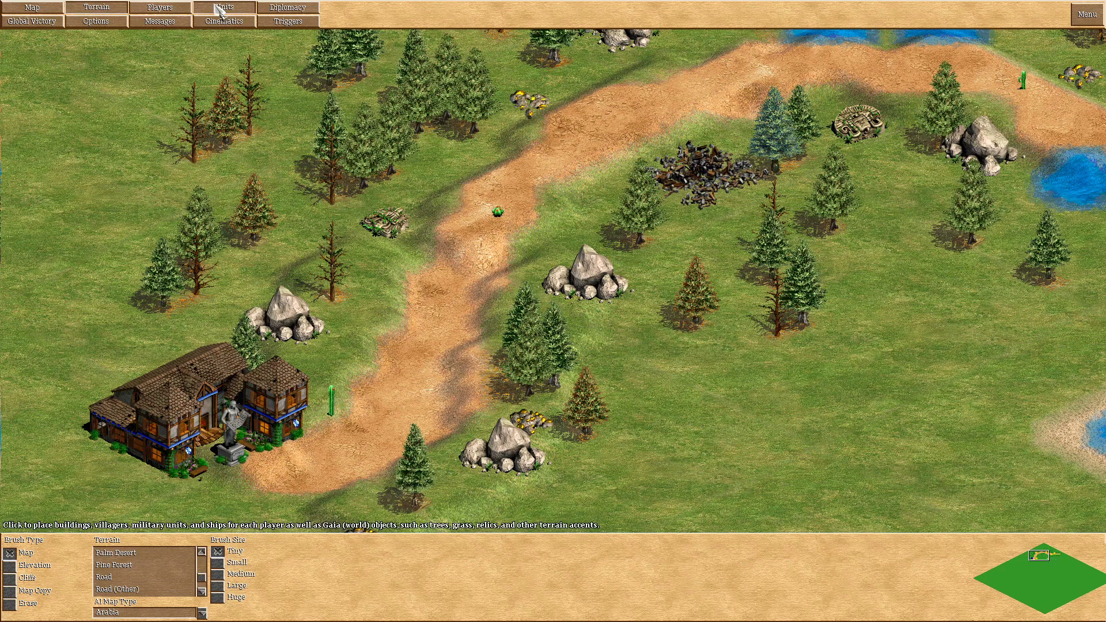
left_click(220, 8)
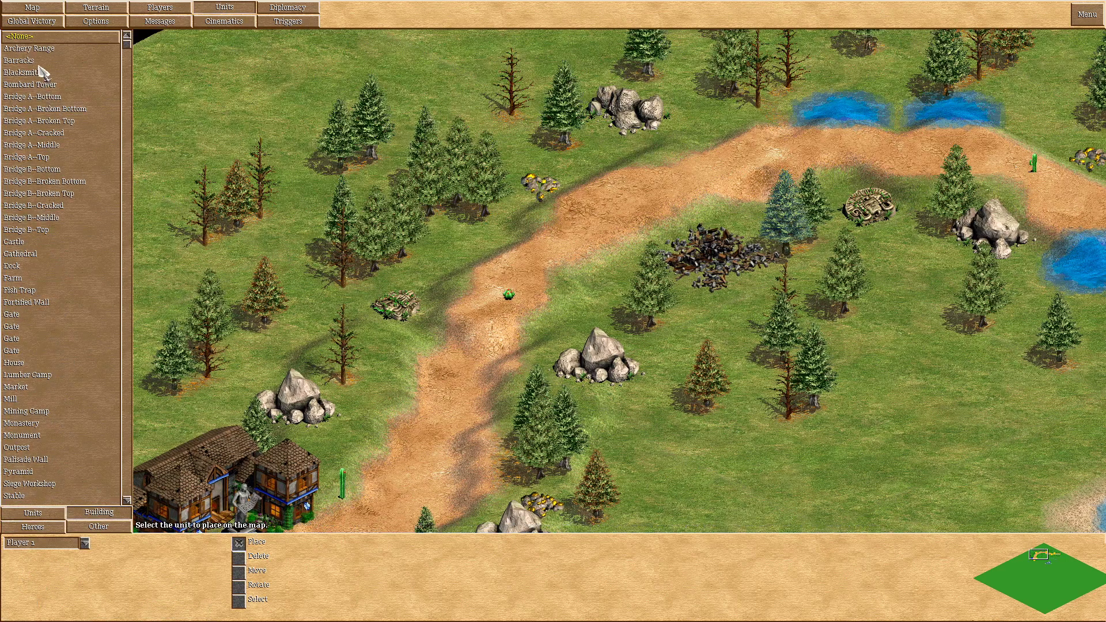
left_click(41, 48)
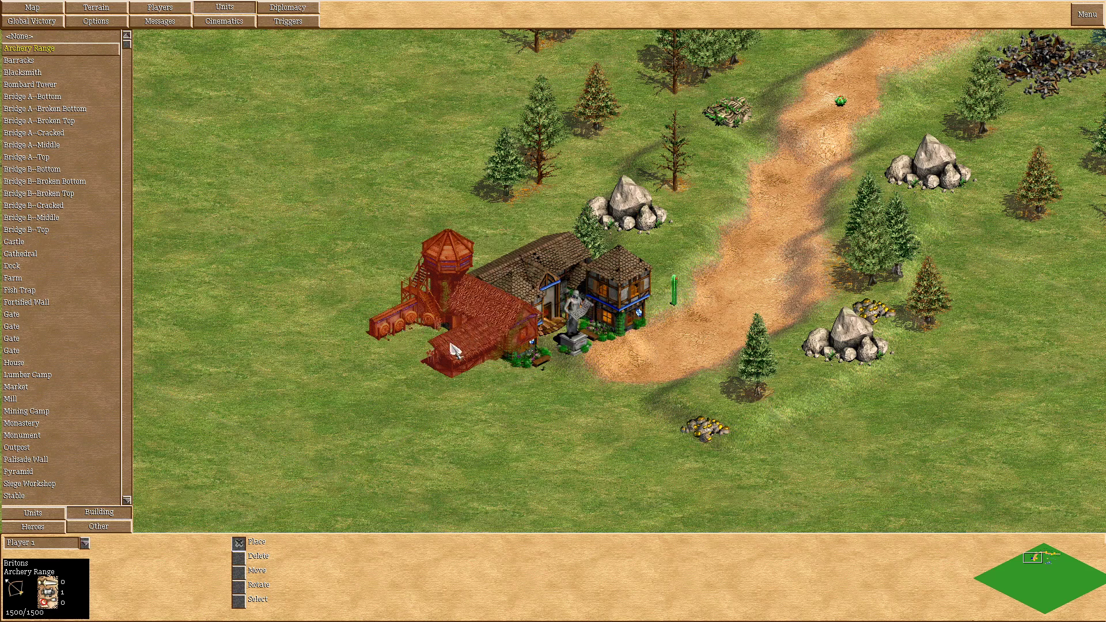
left_click(445, 379)
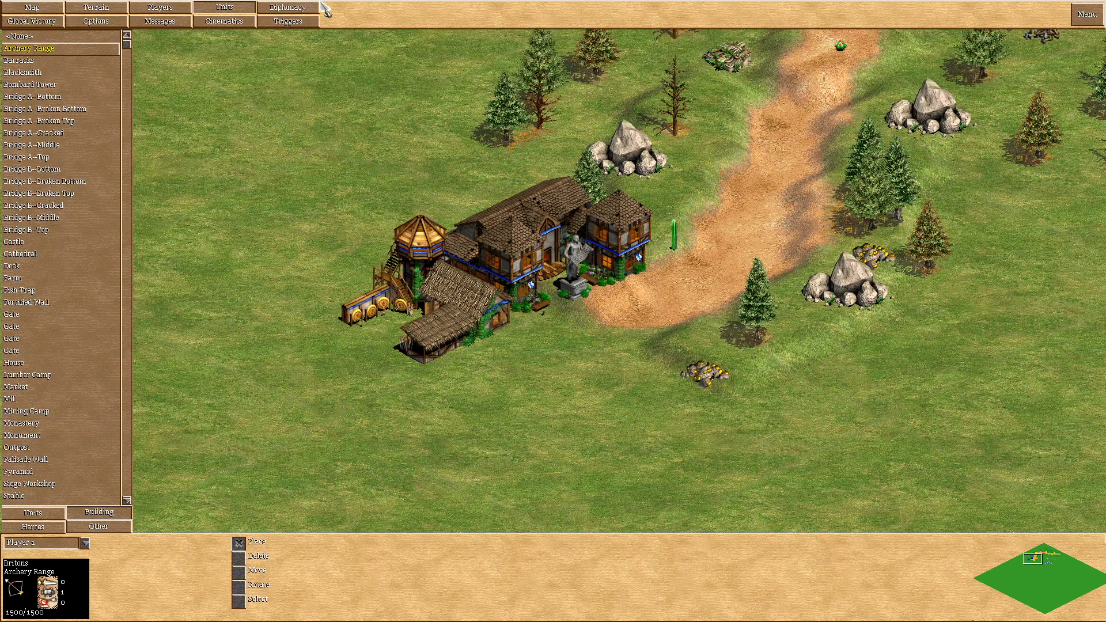
- Place a second Archery Range against the University's northwestern side and delete it
left_click(496, 211)
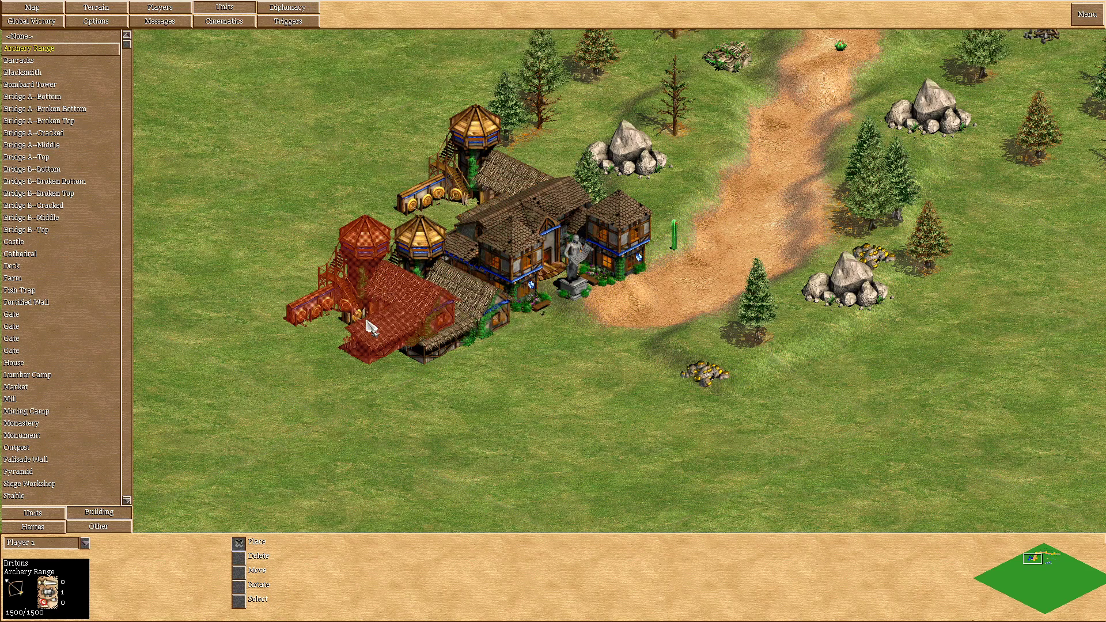
left_click(253, 556)
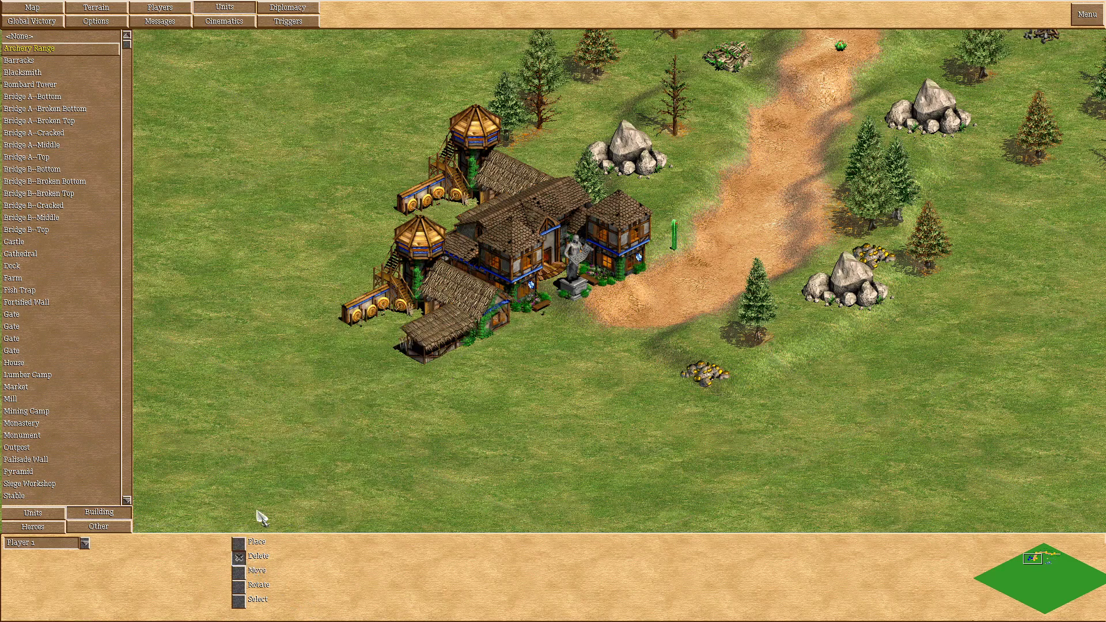
left_click(490, 194)
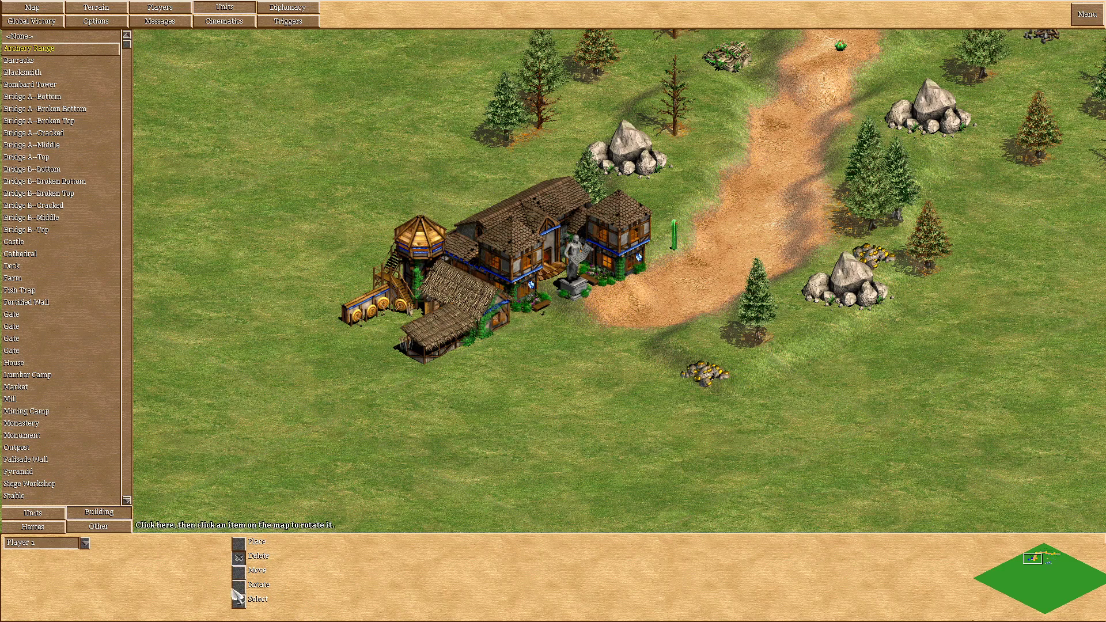
- Move the Archery Range behind the University so that the two buildings overlap
left_click(238, 572)
left_click_drag(449, 313, 502, 375)
left_click_drag(582, 365, 409, 295)
left_click_drag(611, 379, 400, 326)
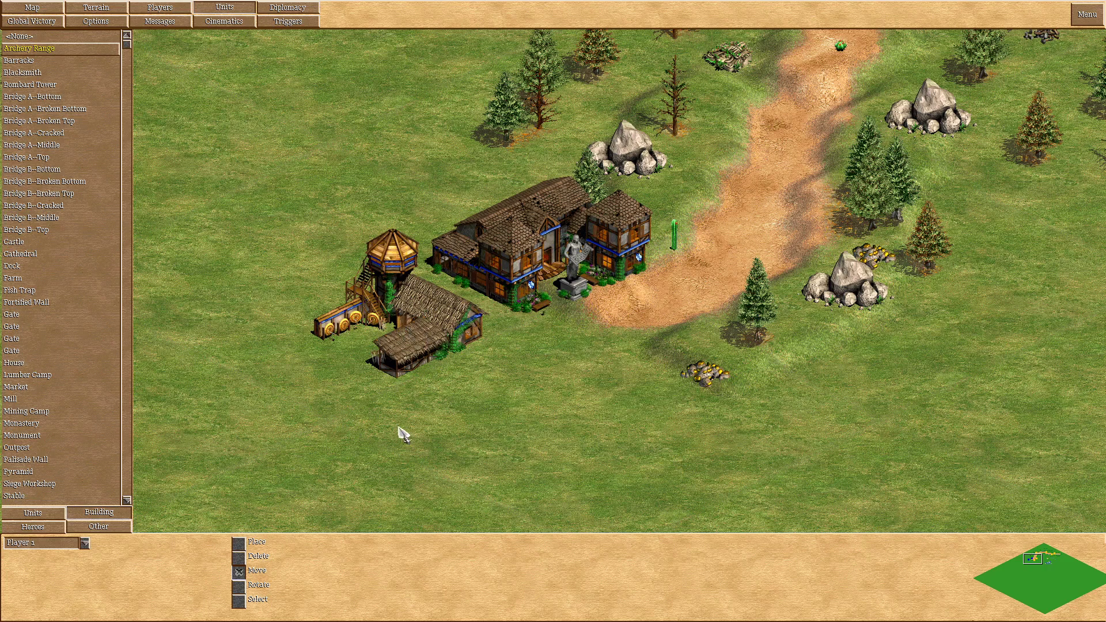
left_click_drag(396, 360, 553, 271)
left_click_drag(533, 189, 553, 334)
- Move two green pines, a brown pine, a rock pile and a gold mine from beside the path onto the University's front
key("Up")
key("Right")
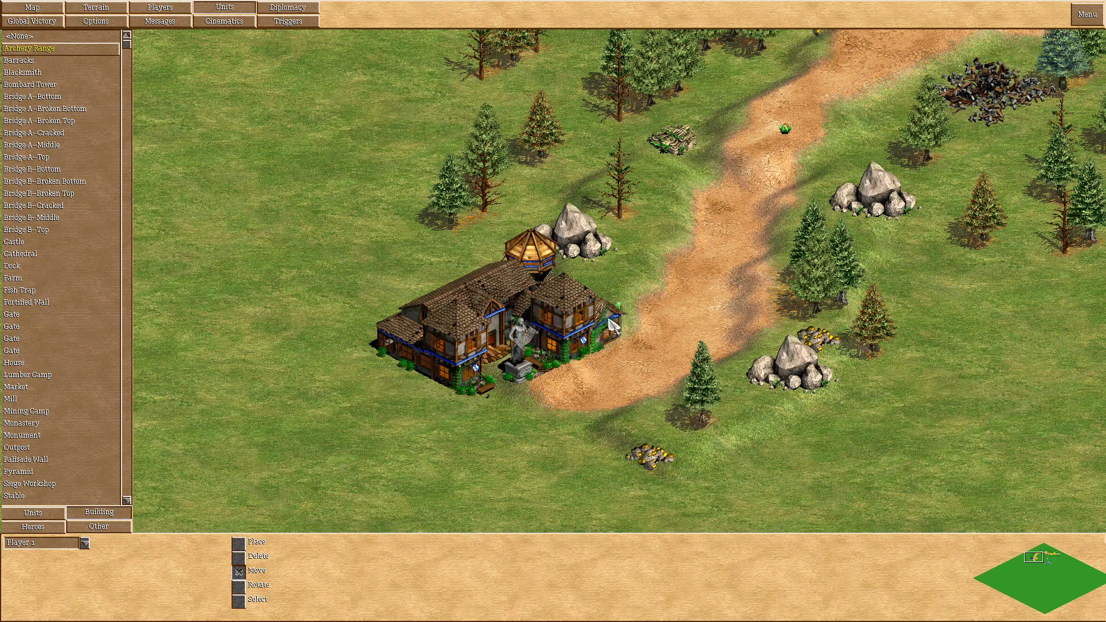
left_click_drag(703, 416, 495, 376)
left_click_drag(805, 380, 468, 393)
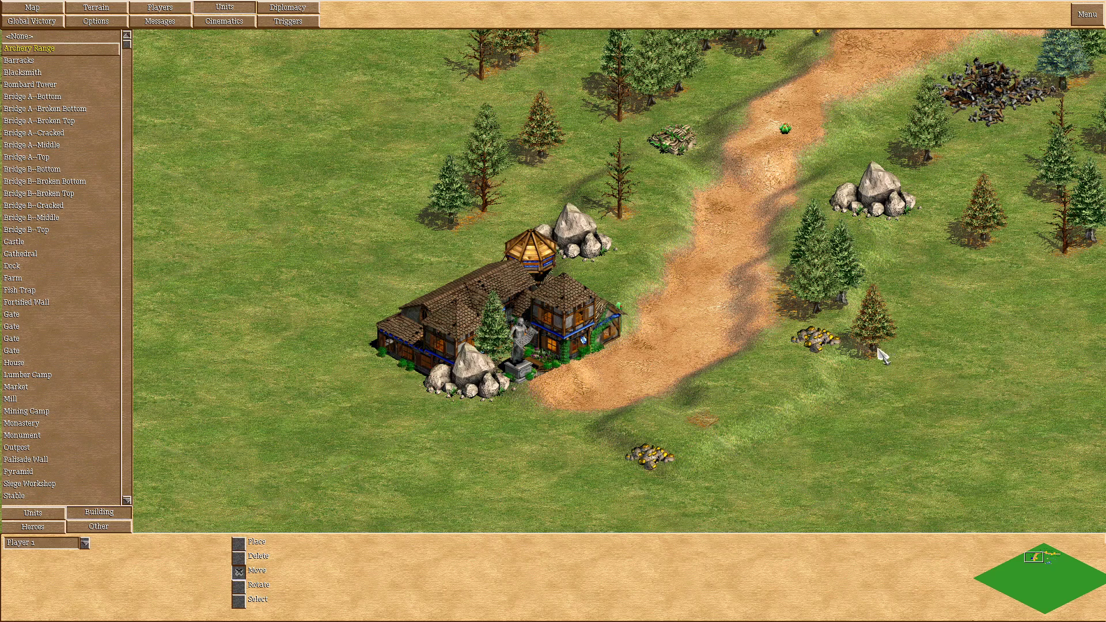
left_click_drag(797, 348, 603, 335)
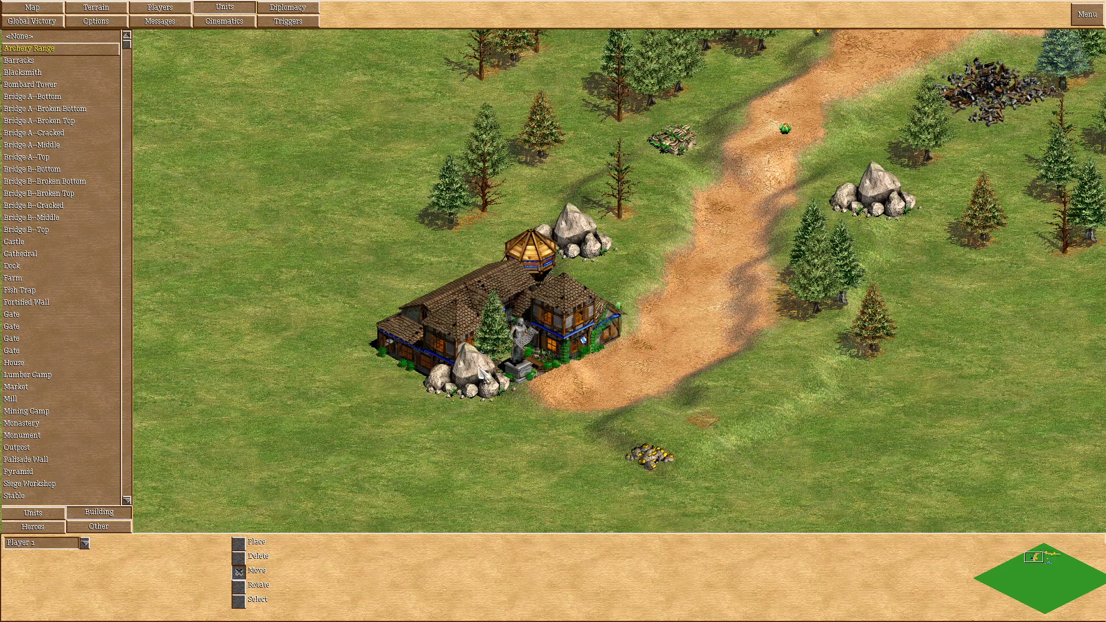
left_click_drag(891, 357, 538, 357)
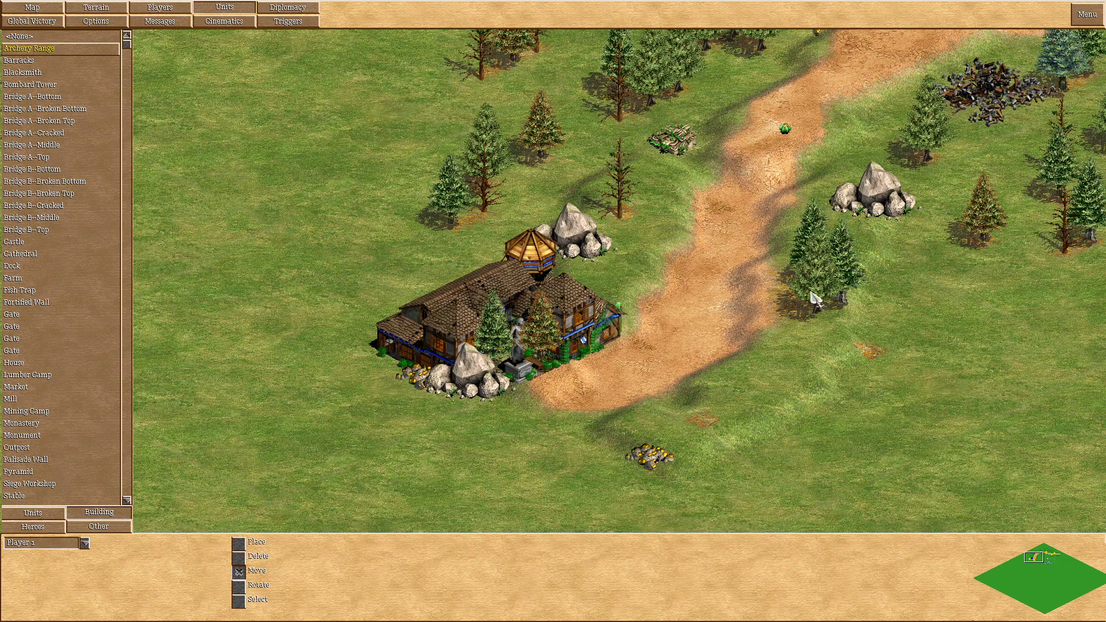
left_click_drag(829, 303, 550, 342)
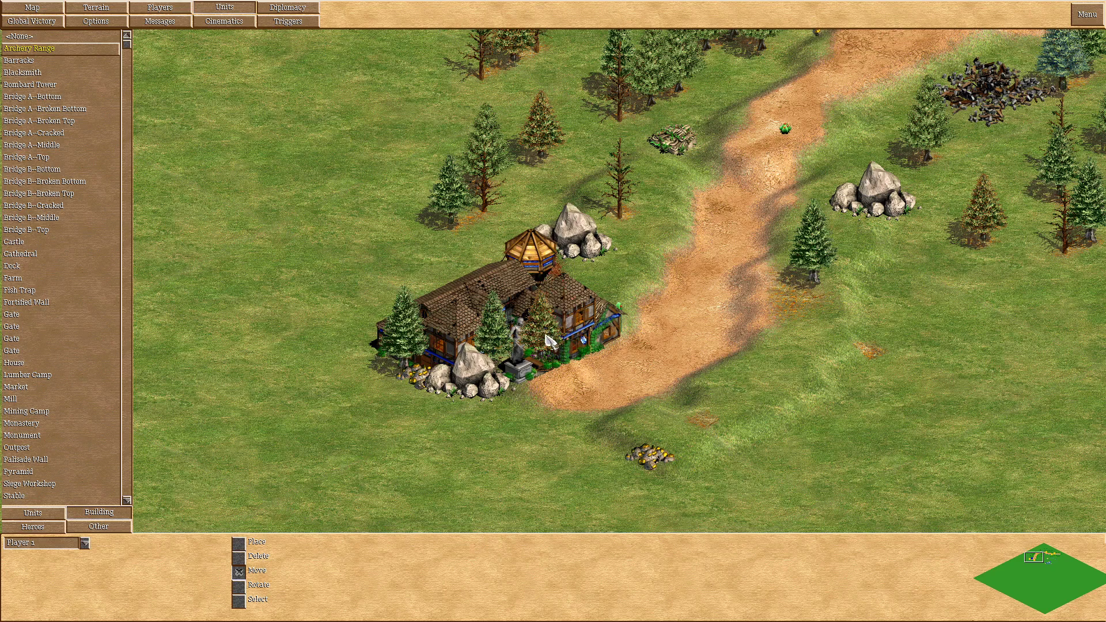
- Move a green pine, two rock piles and the dark debris heap from beside the path around the University, ending with the heap in front
left_click_drag(817, 268, 383, 355)
left_click_drag(857, 211, 584, 319)
left_click_drag(589, 243, 408, 322)
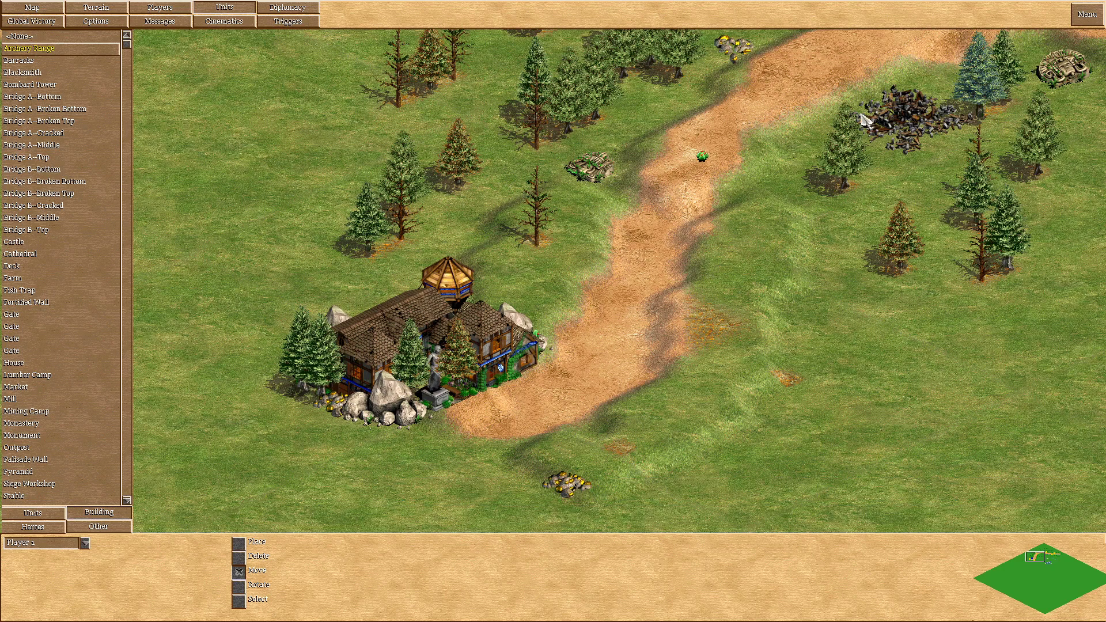
left_click_drag(862, 120, 383, 332)
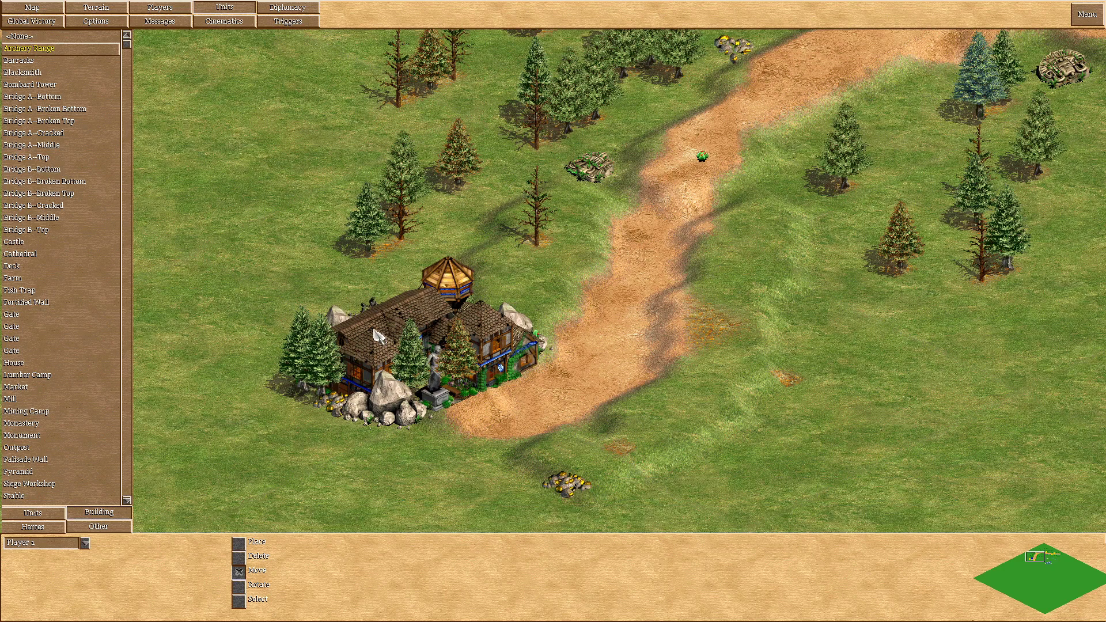
left_click_drag(378, 370, 387, 410)
- Paint a Tiny-brush patch of Pine Forest over the round rubble pile inside the path's bend
key("Left")
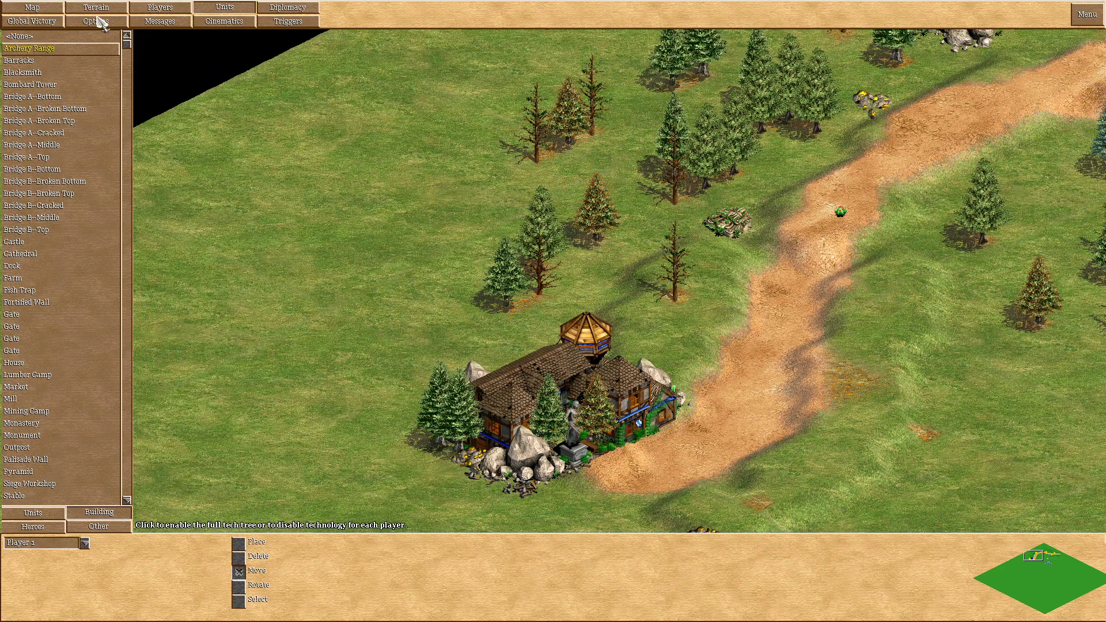
left_click(100, 10)
scroll(161, 573, "down", 3)
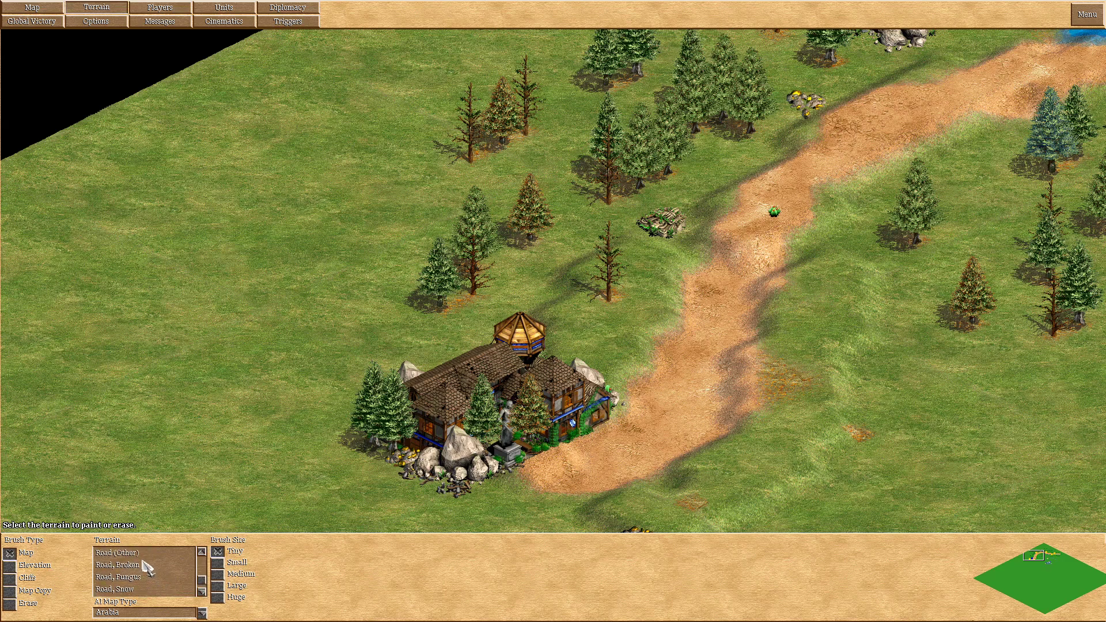
left_click(130, 578)
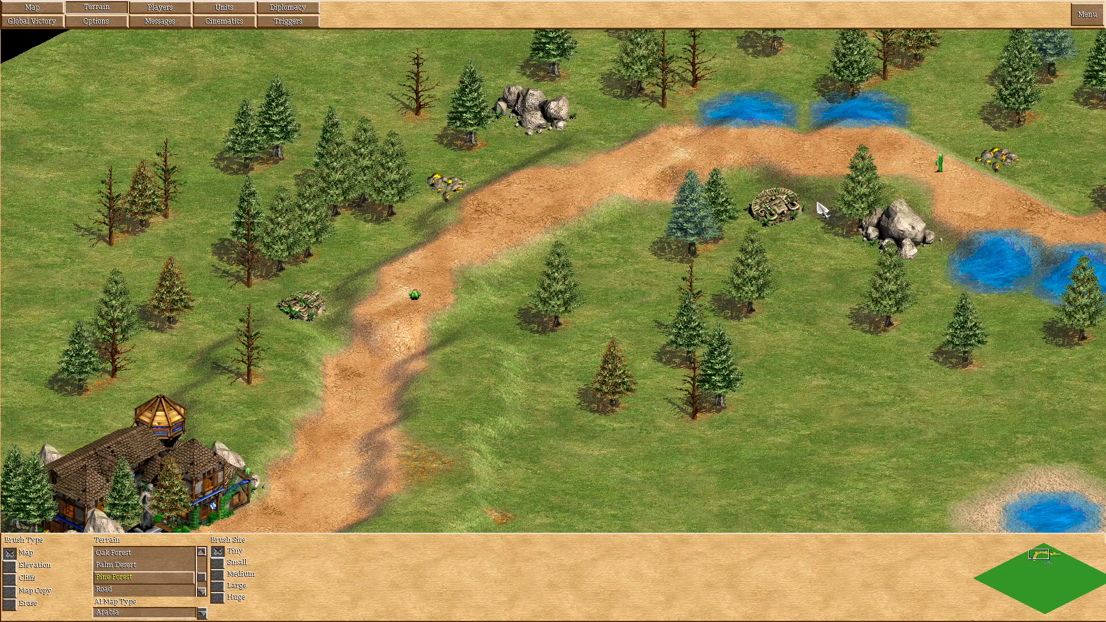
mouse_move(803, 193)
left_mouse_down()
mouse_move(784, 203)
mouse_move(793, 236)
mouse_move(803, 221)
left_mouse_up()
- Paint more Pine Forest between and behind the two ponds on the northern side of the path
key("Right")
key("Up")
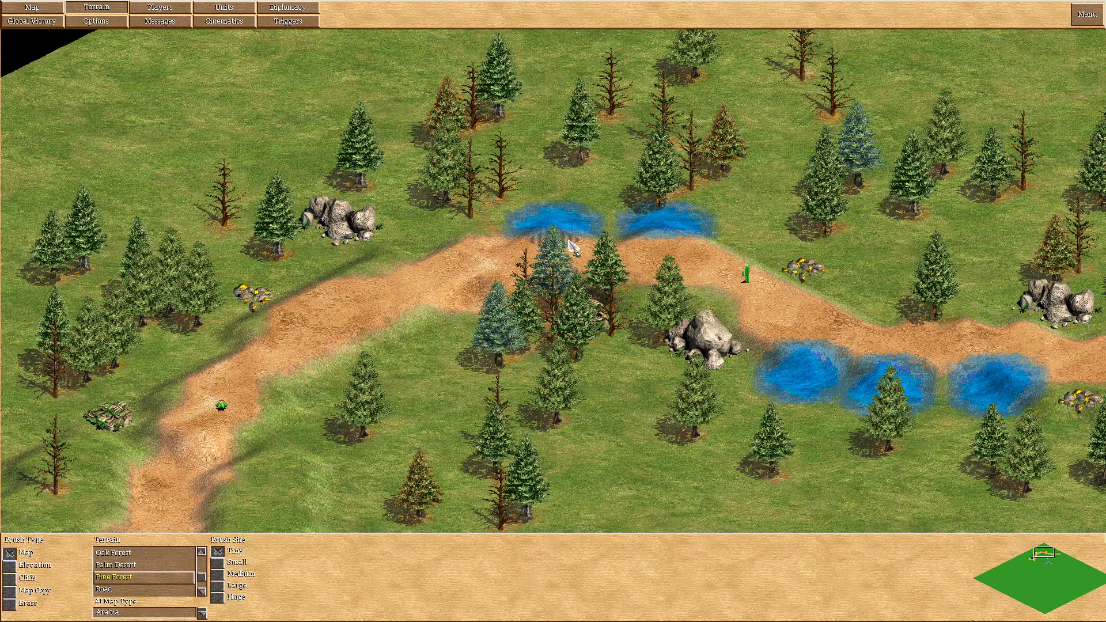
left_click(614, 226)
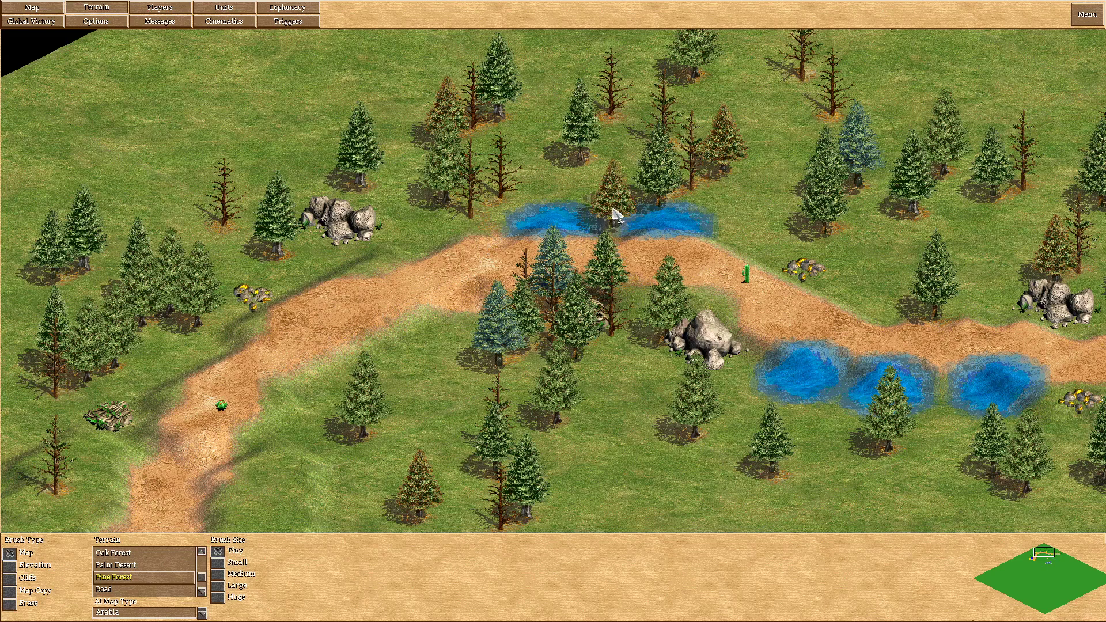
mouse_move(611, 211)
left_mouse_down()
mouse_move(488, 230)
mouse_move(543, 203)
left_mouse_up()
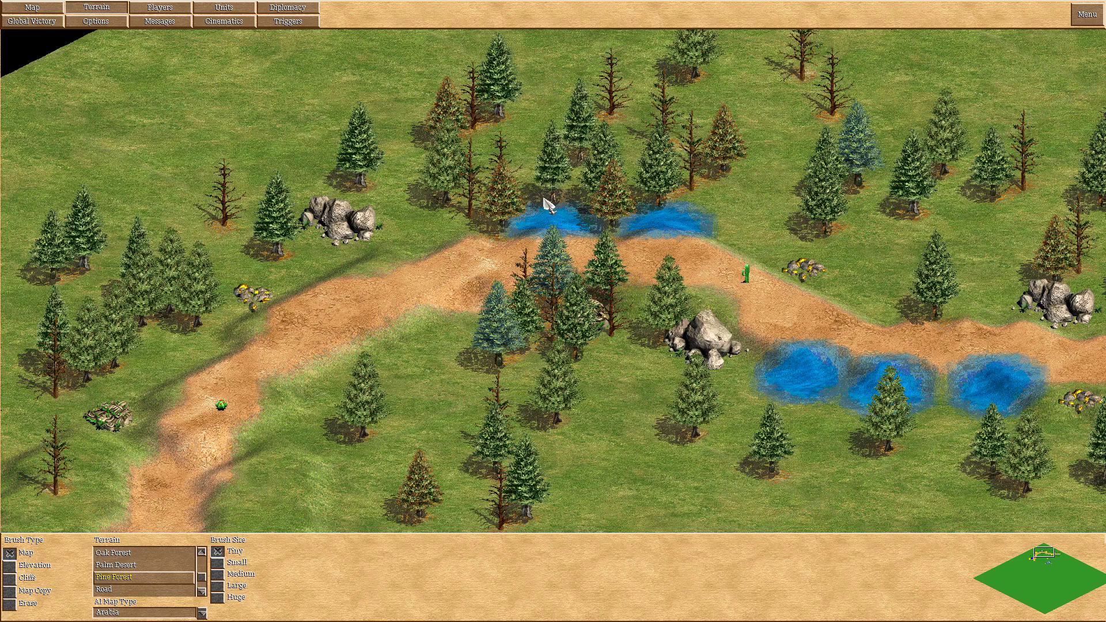
left_click_drag(725, 227, 695, 209)
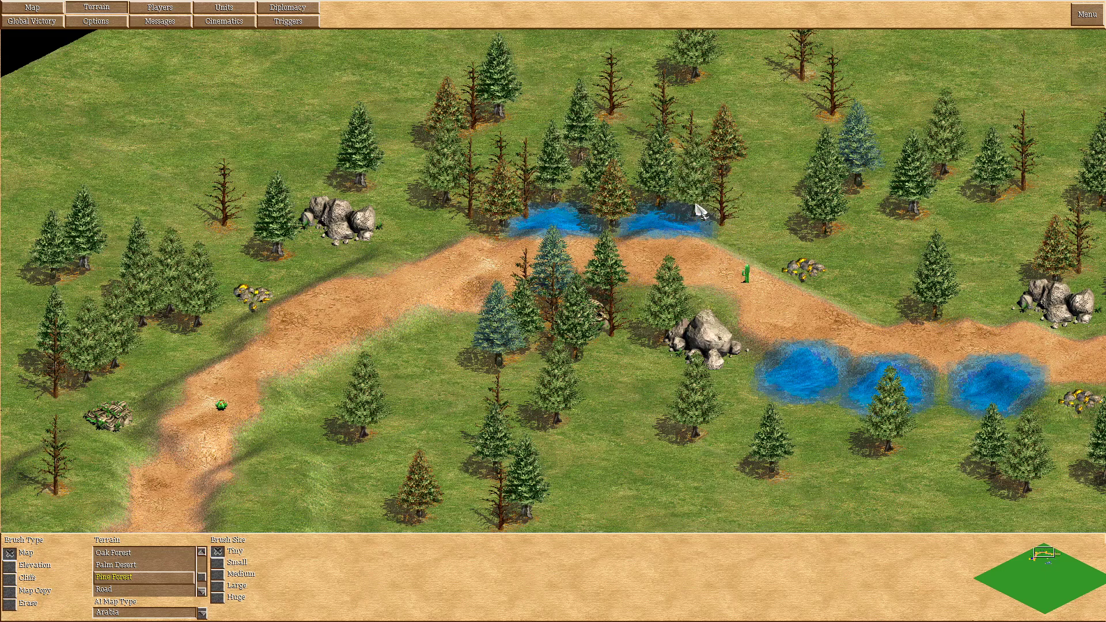
- Surround the gold mine on the northern side of the path, just east of the two ponds, with Pine Forest tiles
key("Right")
key("Down")
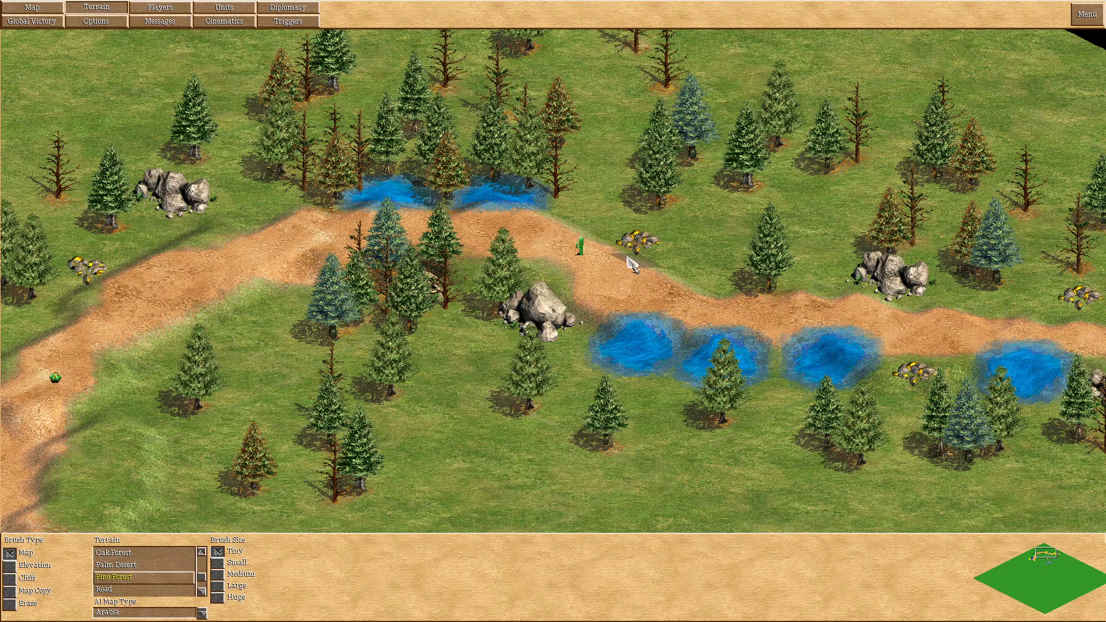
left_click(653, 252)
left_click(602, 234)
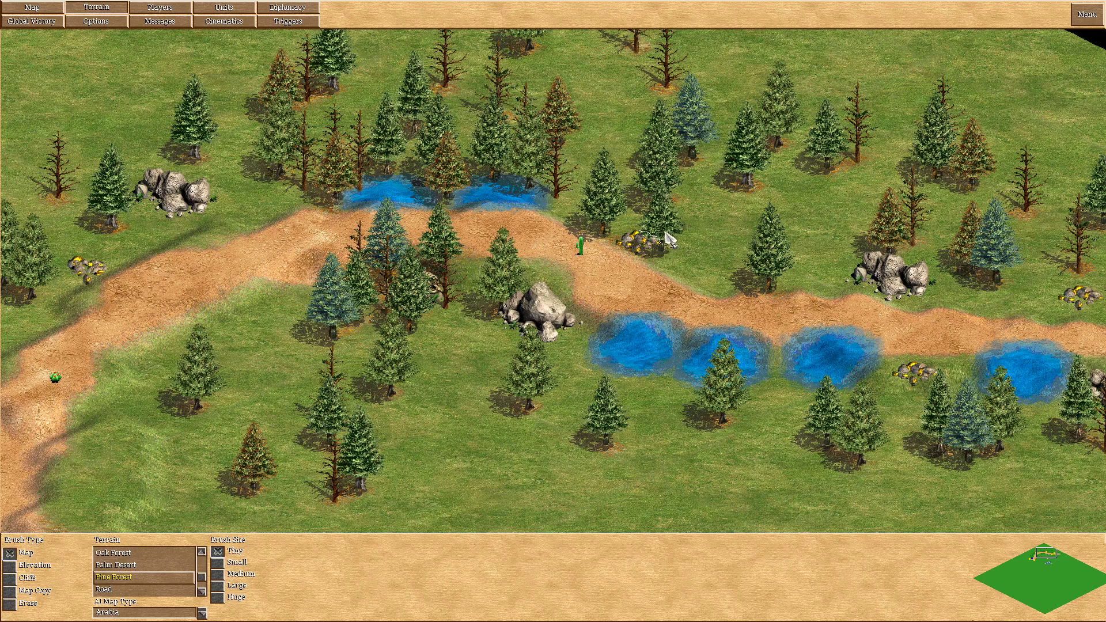
left_click(666, 218)
left_click(668, 252)
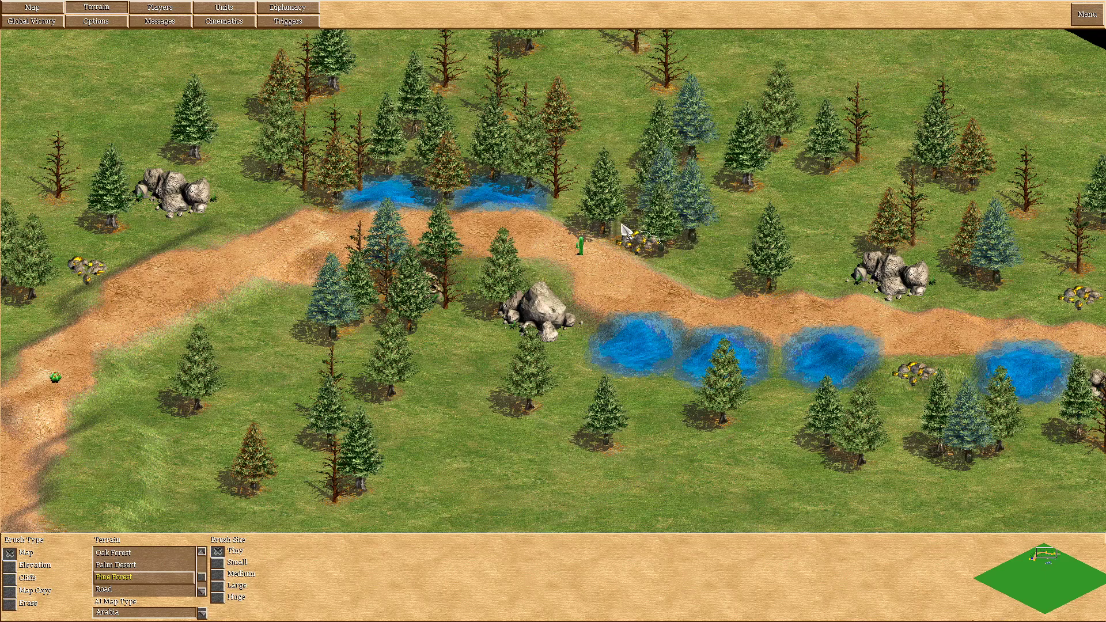
- Add Pine Forest tiles around the rock pile on the northern edge of the path's eastern stretch
key("Right")
left_click(748, 288)
left_click(798, 281)
left_click(832, 302)
left_click(740, 261)
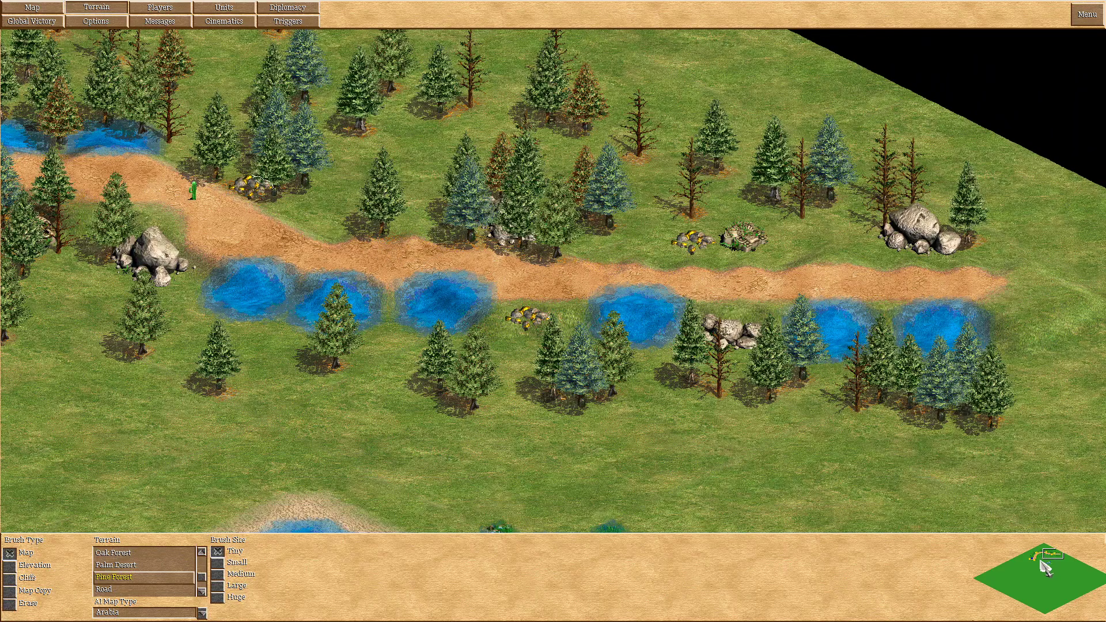
- Paint Pine Forest around the front, western side and back of the University
left_click(1040, 553)
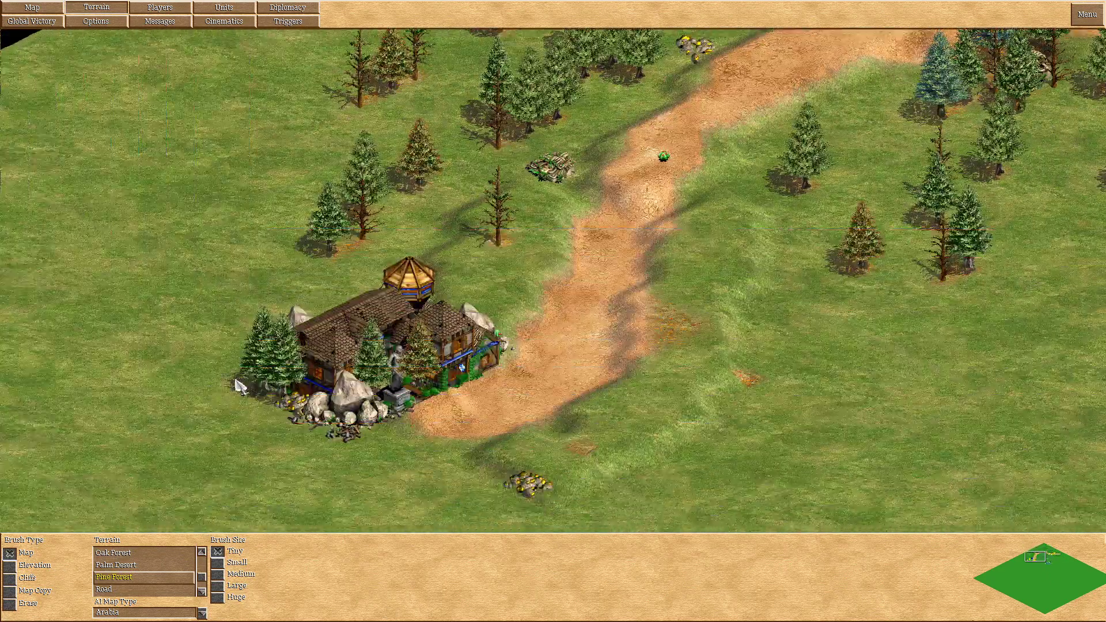
mouse_move(398, 387)
left_mouse_down()
mouse_move(486, 359)
mouse_move(305, 335)
mouse_move(438, 329)
mouse_move(421, 360)
mouse_move(325, 403)
mouse_move(275, 399)
mouse_move(288, 291)
mouse_move(312, 388)
mouse_move(300, 402)
left_mouse_up()
key("Down")
key("Down")
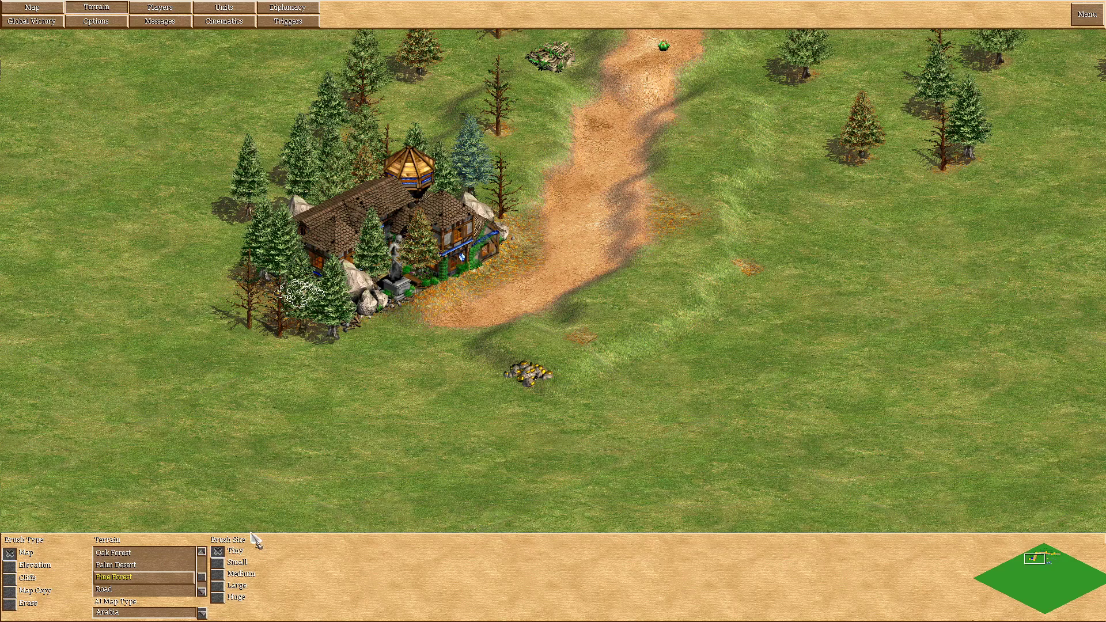
- Paint a Tiny-brush strip of Oak Forest along the inner edge of the path, from the bend down towards the University
left_click(177, 564)
left_click(173, 554)
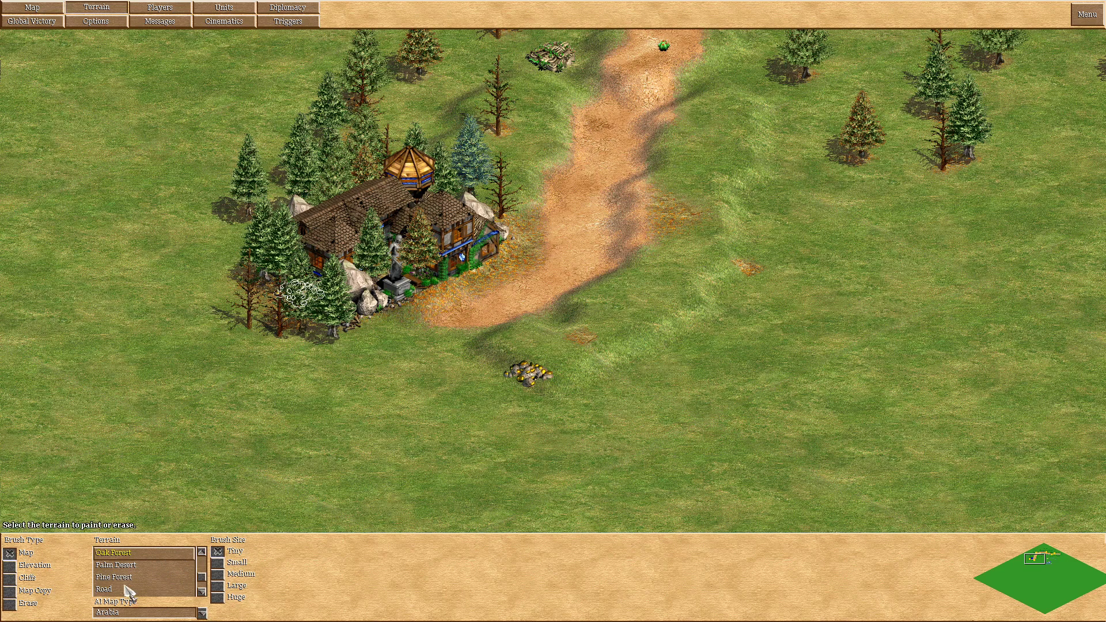
key("Up")
key("Up")
key("Up")
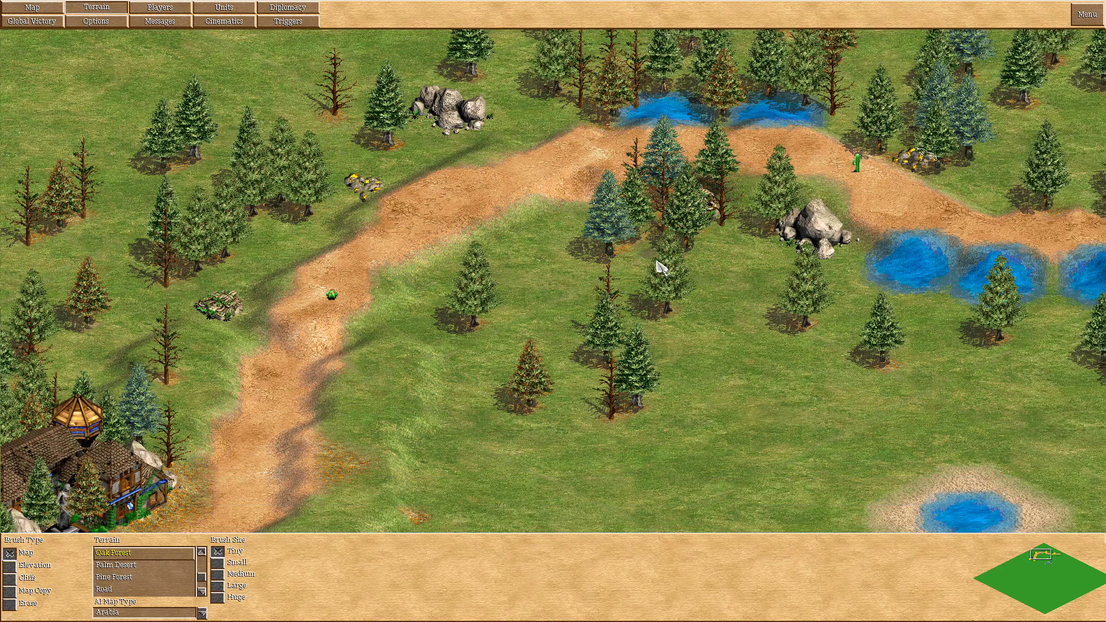
mouse_move(575, 184)
left_mouse_down()
mouse_move(478, 247)
mouse_move(403, 355)
left_mouse_up()
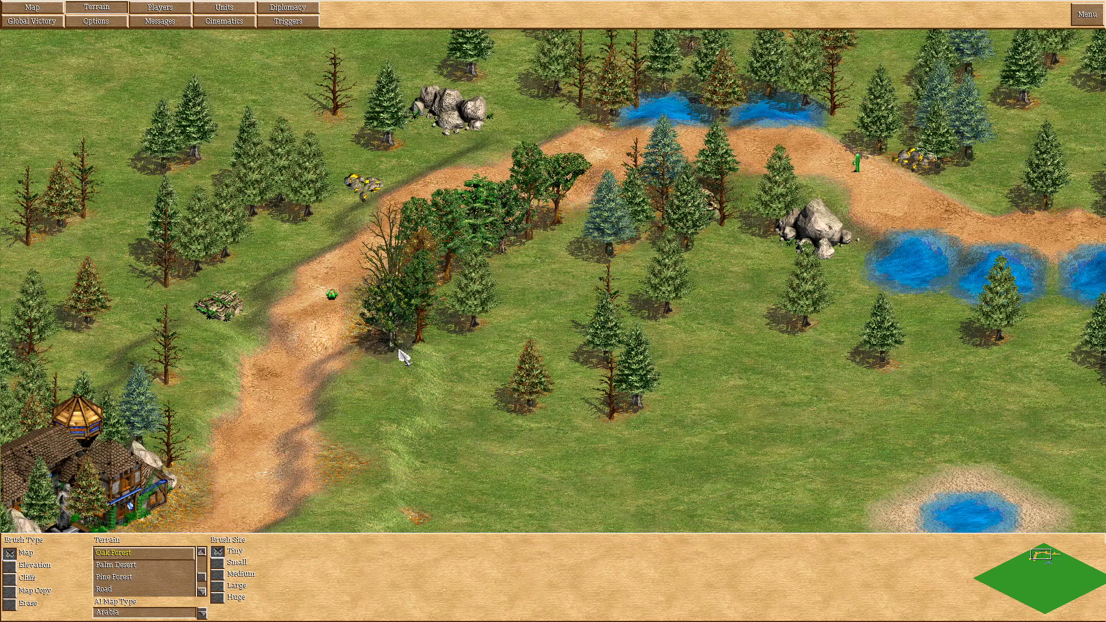
left_click_drag(367, 251, 331, 468)
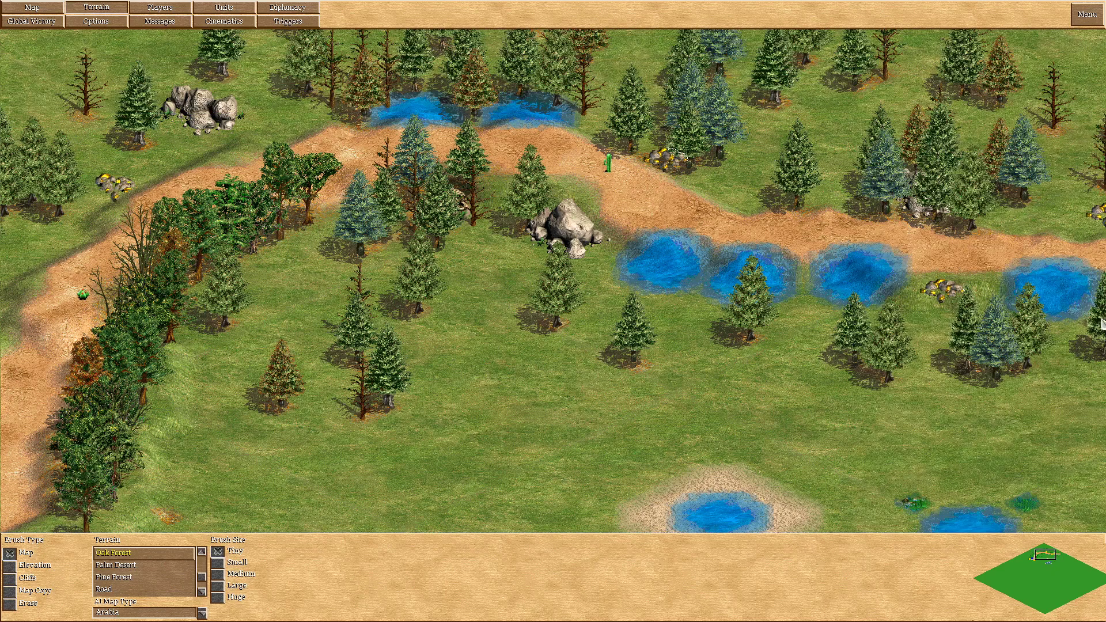
- Extend the Oak Forest eastward along the southern edge of the path, across the rock pile and ponds
left_click_drag(459, 257, 556, 253)
left_click_drag(446, 259, 718, 283)
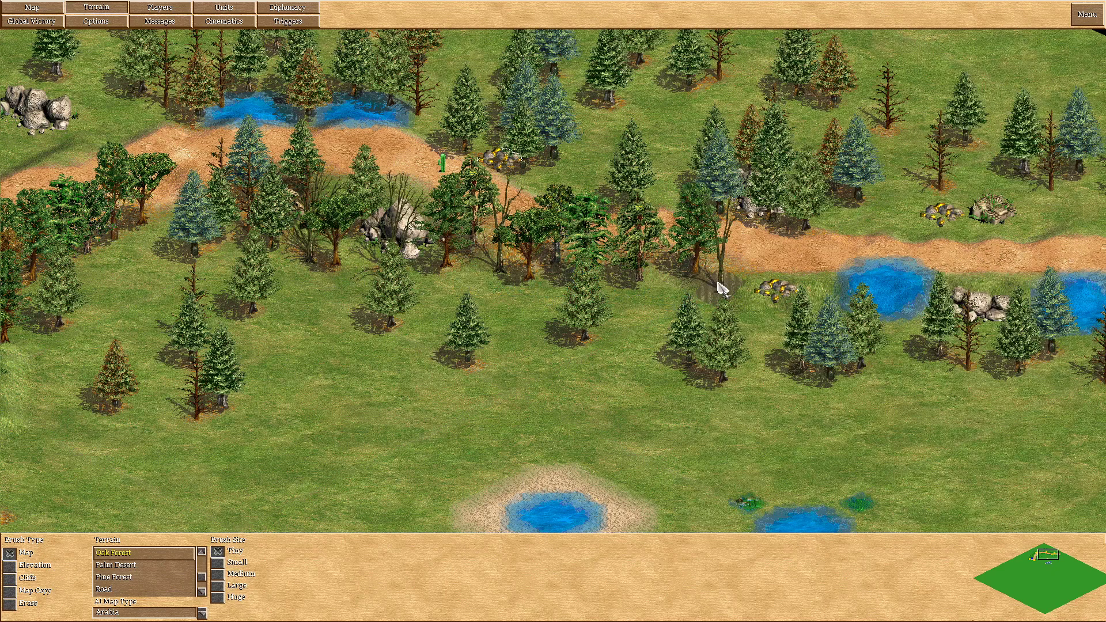
key("Right")
left_click_drag(599, 285, 906, 325)
- Paint Oak Forest along the northern edge of the path, including the stretch west of the two ponds
mouse_move(599, 190)
left_mouse_down()
mouse_move(807, 190)
mouse_move(835, 225)
mouse_move(489, 207)
mouse_move(300, 138)
left_mouse_up()
mouse_move(2, 82)
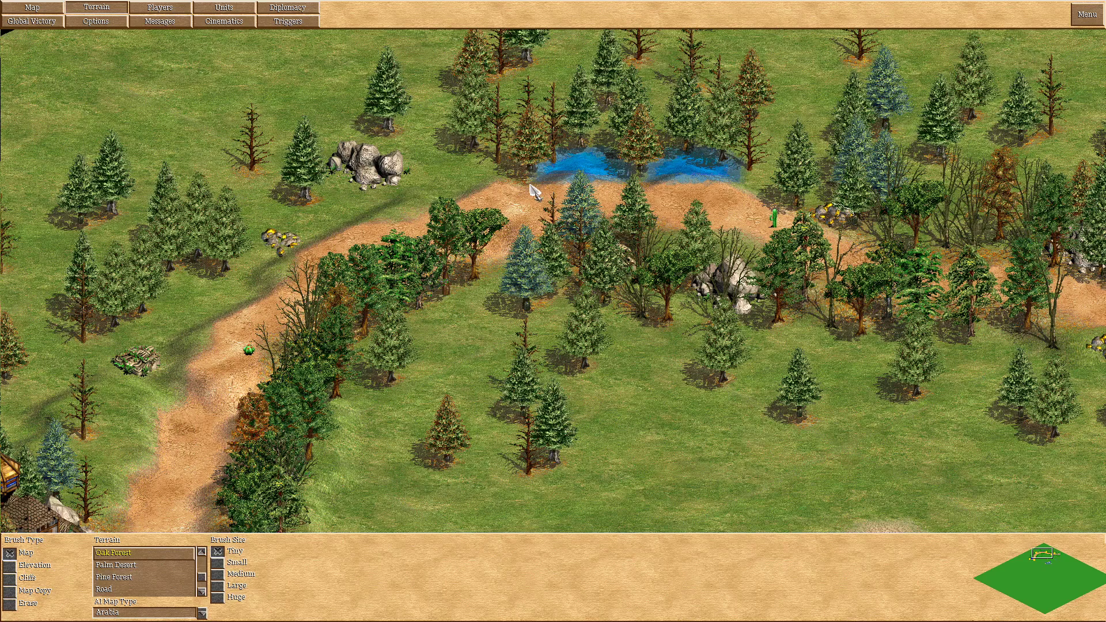
mouse_move(490, 172)
left_mouse_down()
mouse_move(331, 224)
mouse_move(237, 236)
mouse_move(130, 326)
left_mouse_up()
- Paint a Huge-brush square of Road terrain on the open grass south of the University
mouse_move(2, 173)
mouse_move(115, 621)
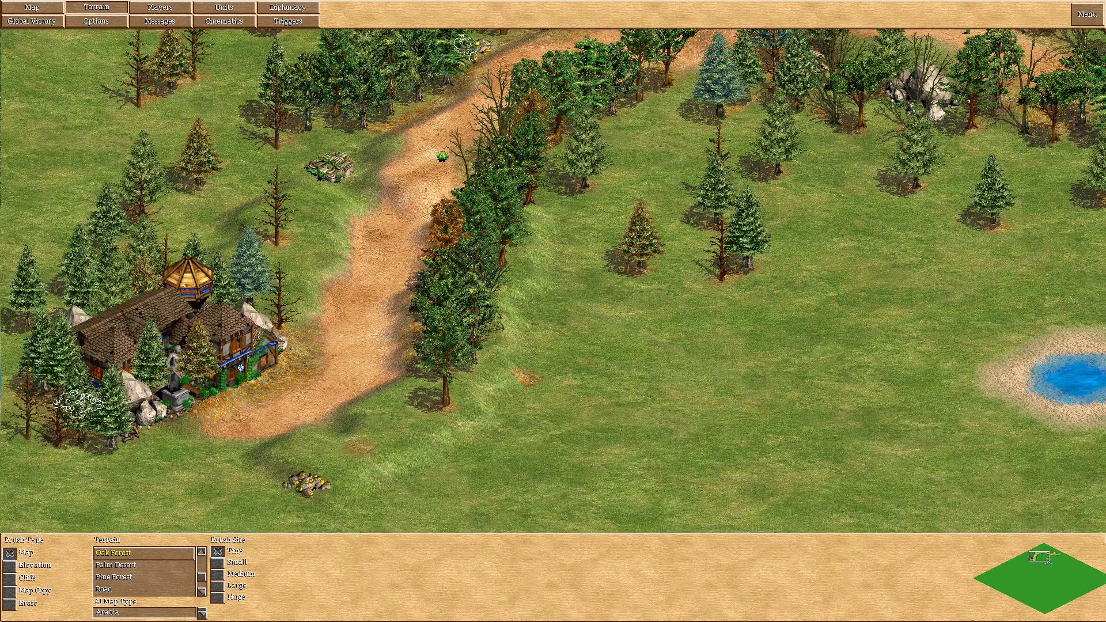
mouse_move(3, 619)
scroll(115, 582, "down", 5)
mouse_move(230, 620)
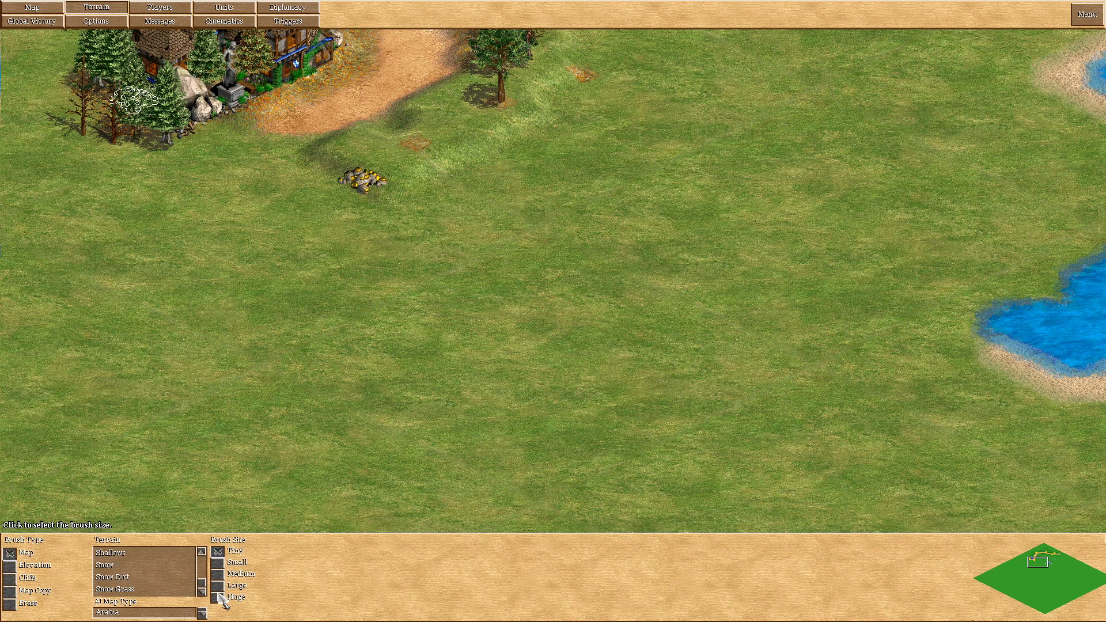
scroll(184, 574, "down", 4)
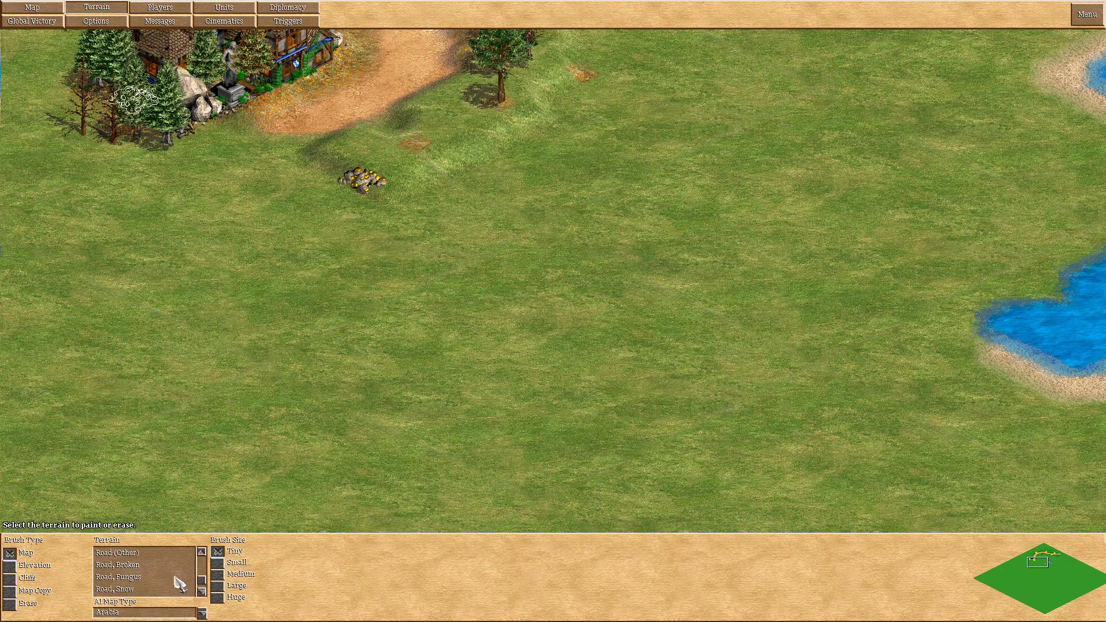
scroll(132, 576, "up", 4)
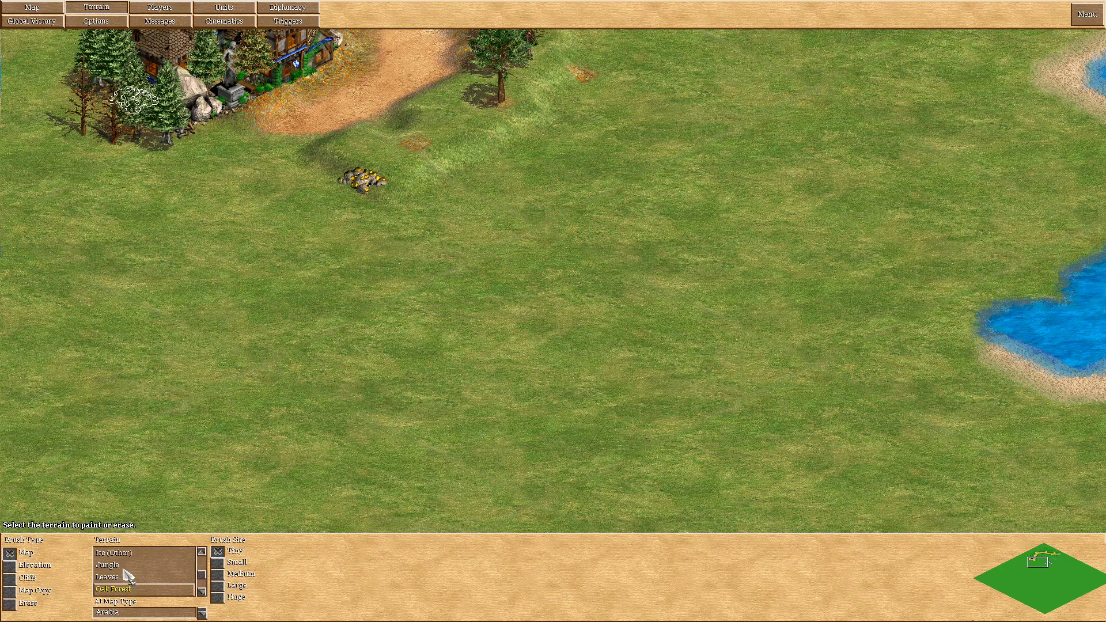
scroll(138, 581, "down", 3)
left_click(126, 589)
left_click(217, 597)
key("Down")
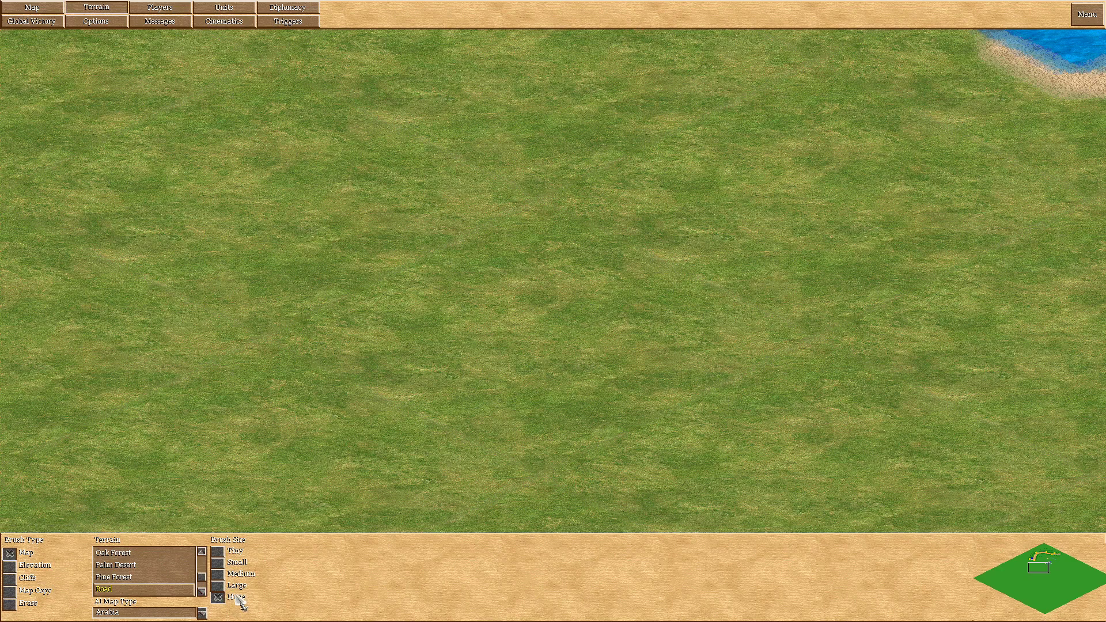
left_click(415, 267)
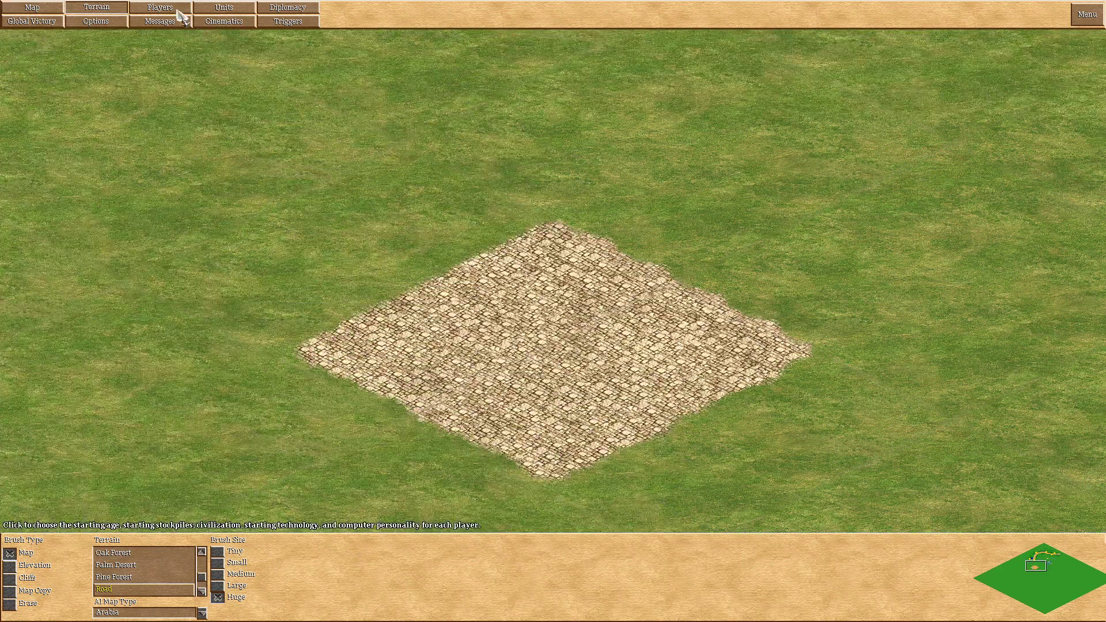
- Raise a small hill to Elevation 3 with the Tiny brush on the southwestern part of the road square
left_click(224, 8)
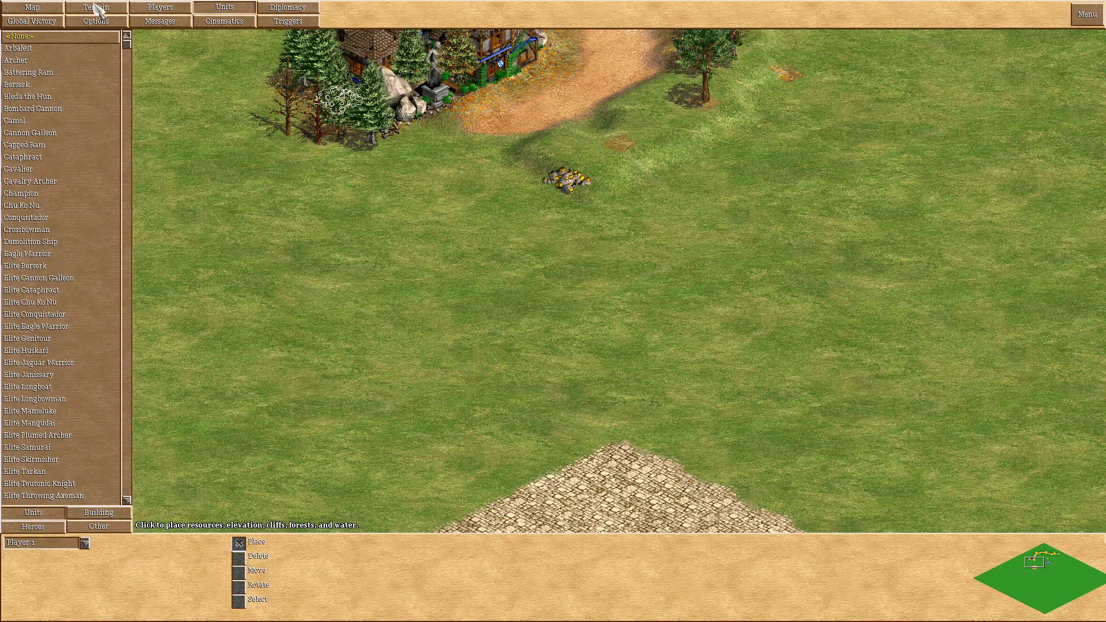
left_click(96, 8)
left_click(17, 592)
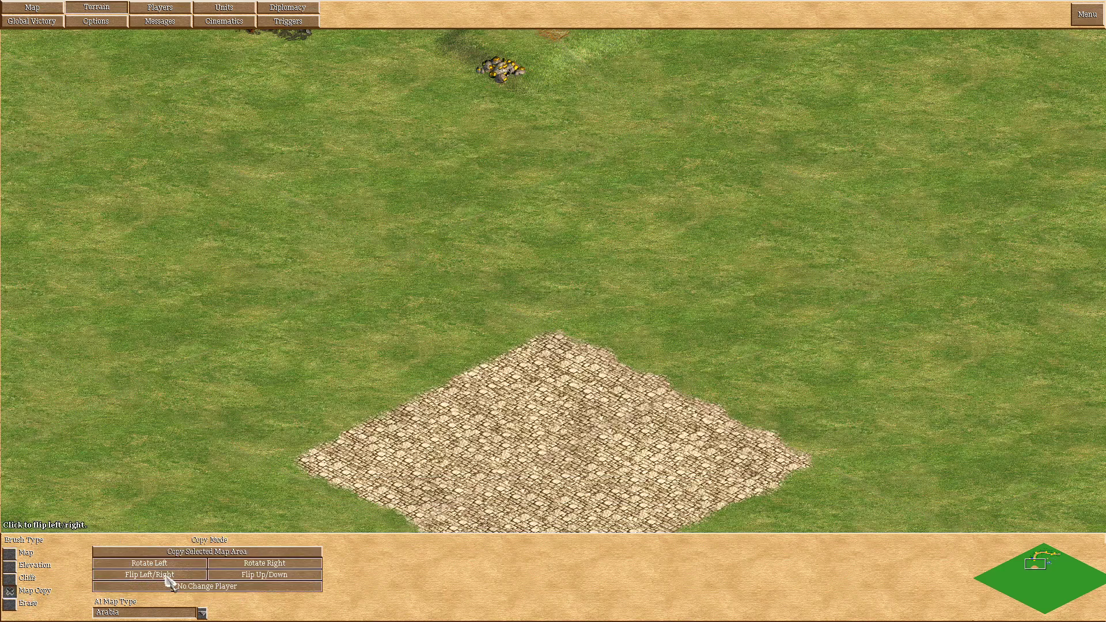
left_click(10, 566)
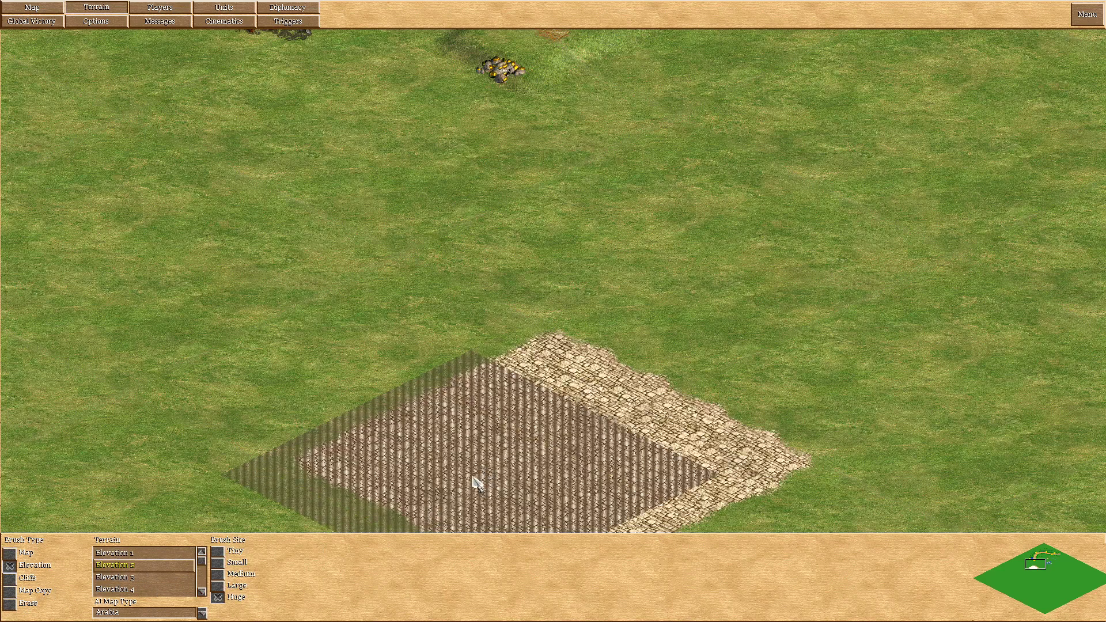
left_click(218, 562)
left_click(153, 577)
key("Down")
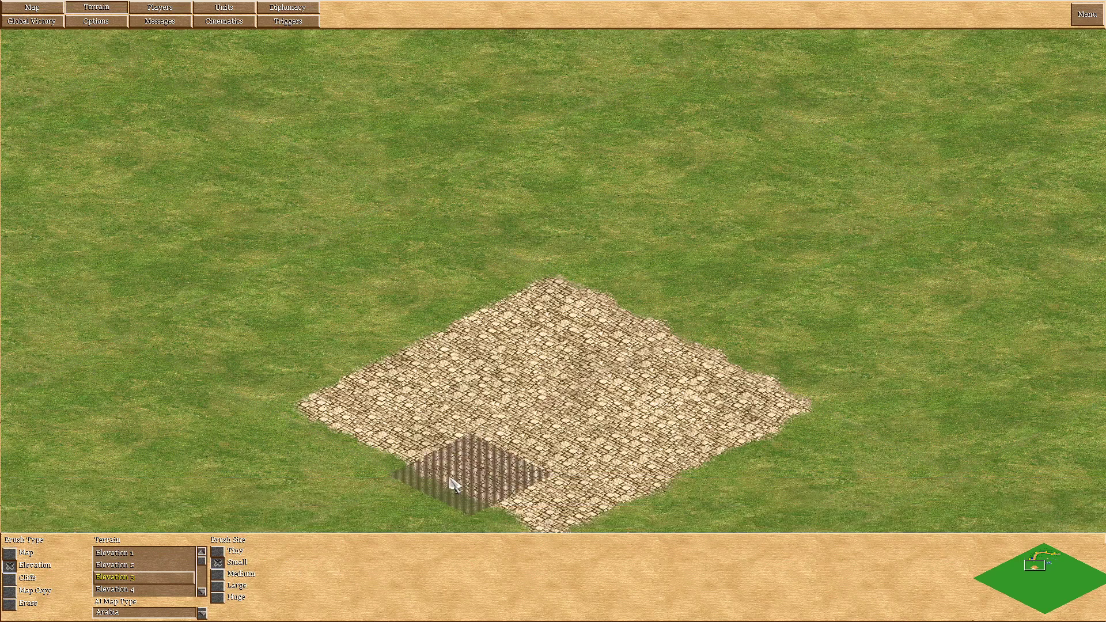
left_click(218, 552)
left_click_drag(415, 470, 496, 430)
- Place a Player 1 Watch Tower on the raised spot of the road square
left_click(225, 7)
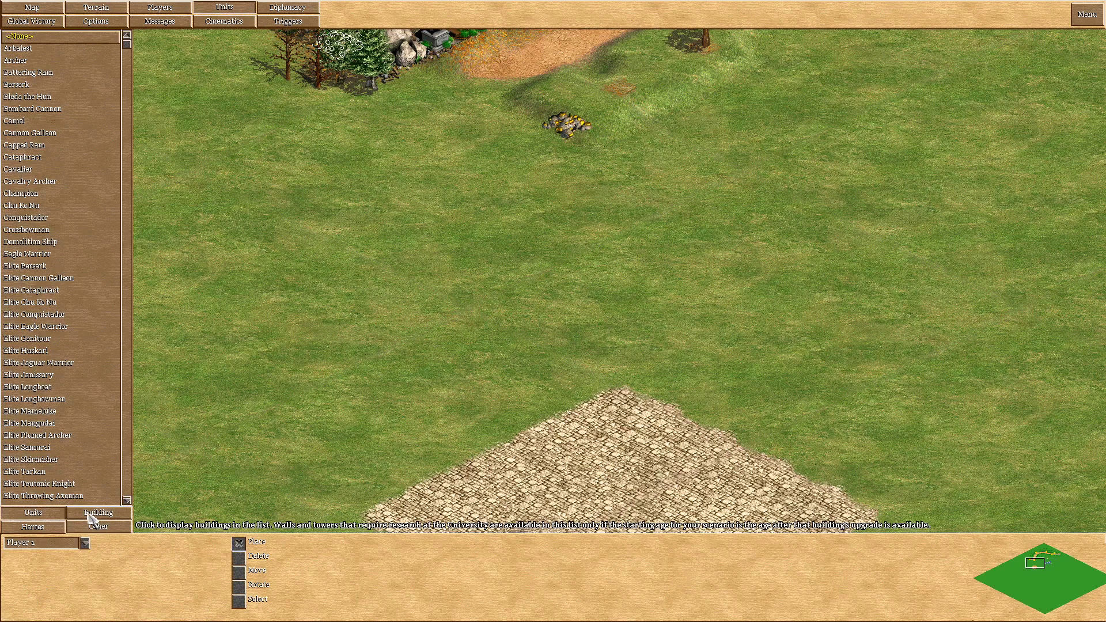
scroll(86, 432, "down", 4)
scroll(55, 262, "down", 8)
left_click(33, 422)
left_click(33, 414)
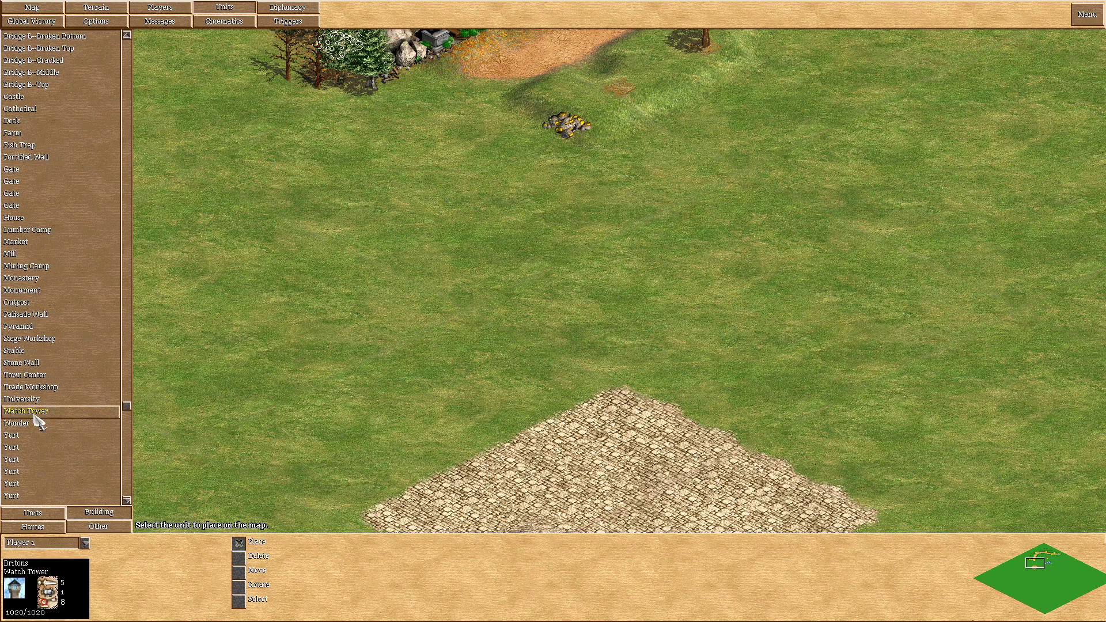
left_click(530, 408)
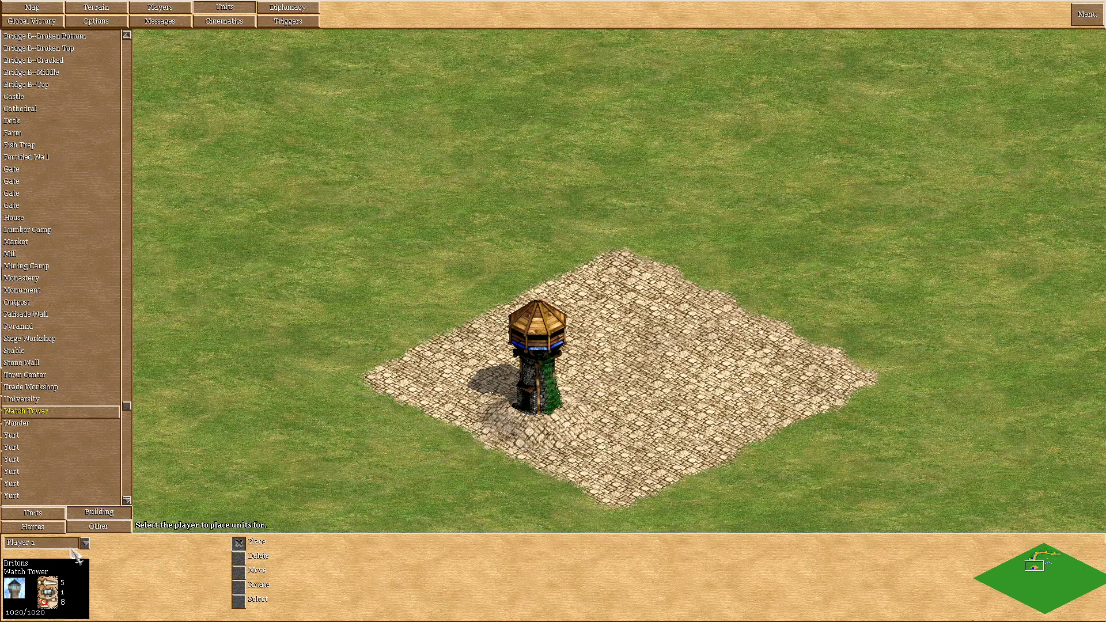
- Try placing Player 1 Flag C objects in a row beside the Watch Tower, and remove them
left_click(99, 525)
left_click(23, 97)
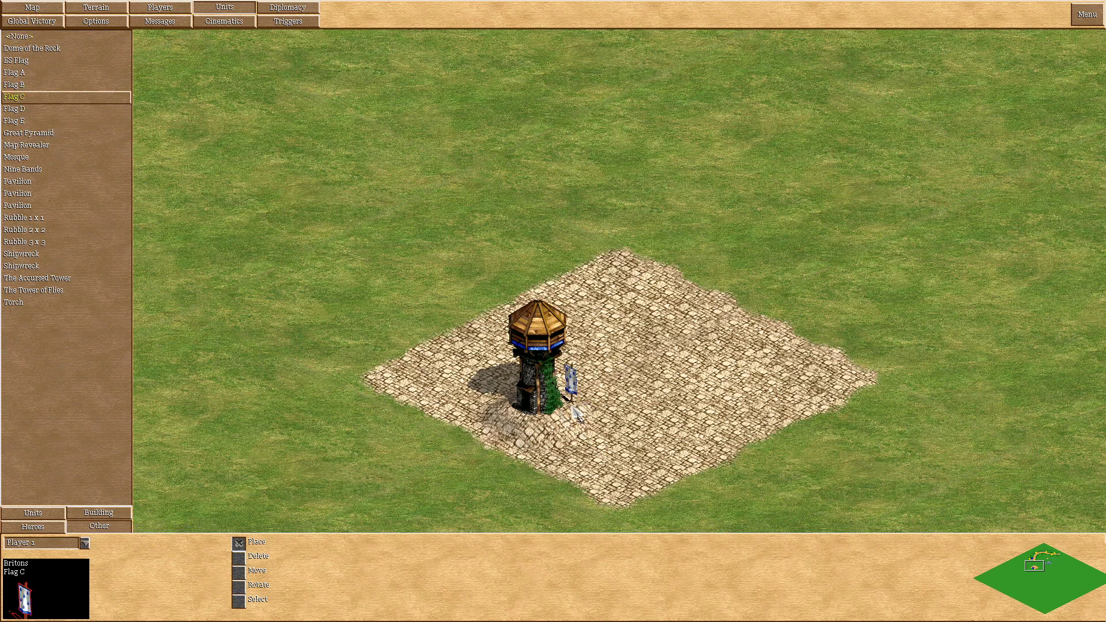
left_click(591, 394)
left_click(619, 407)
left_click(644, 423)
left_click(239, 556)
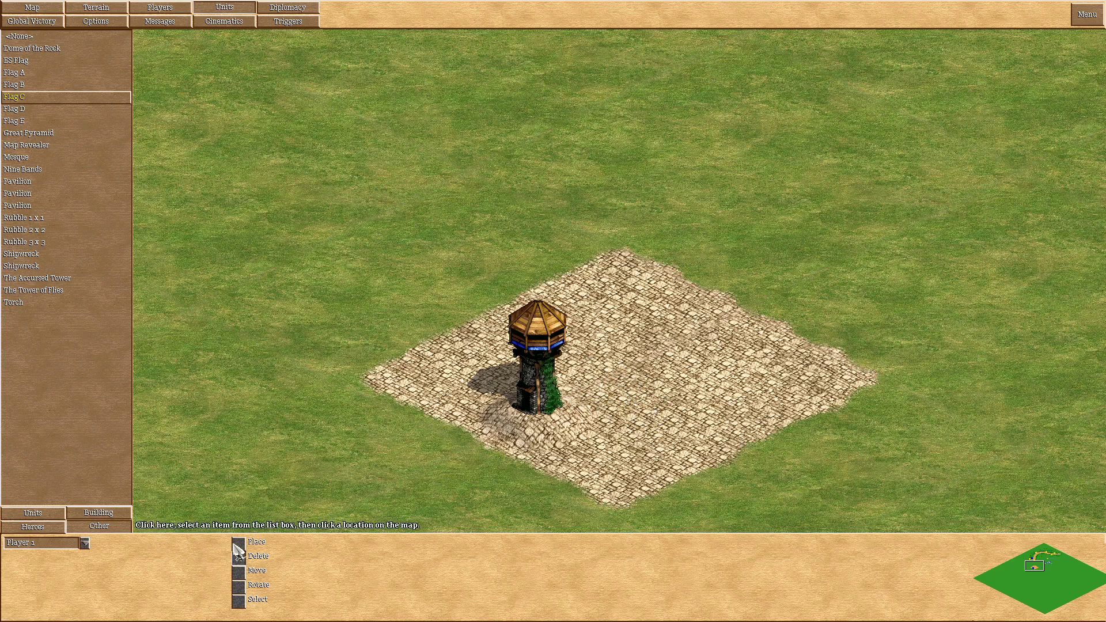
- Place a Player 1 Flag C on the road square, just east of the Watch Tower
left_click(238, 542)
key("Right")
key("Down")
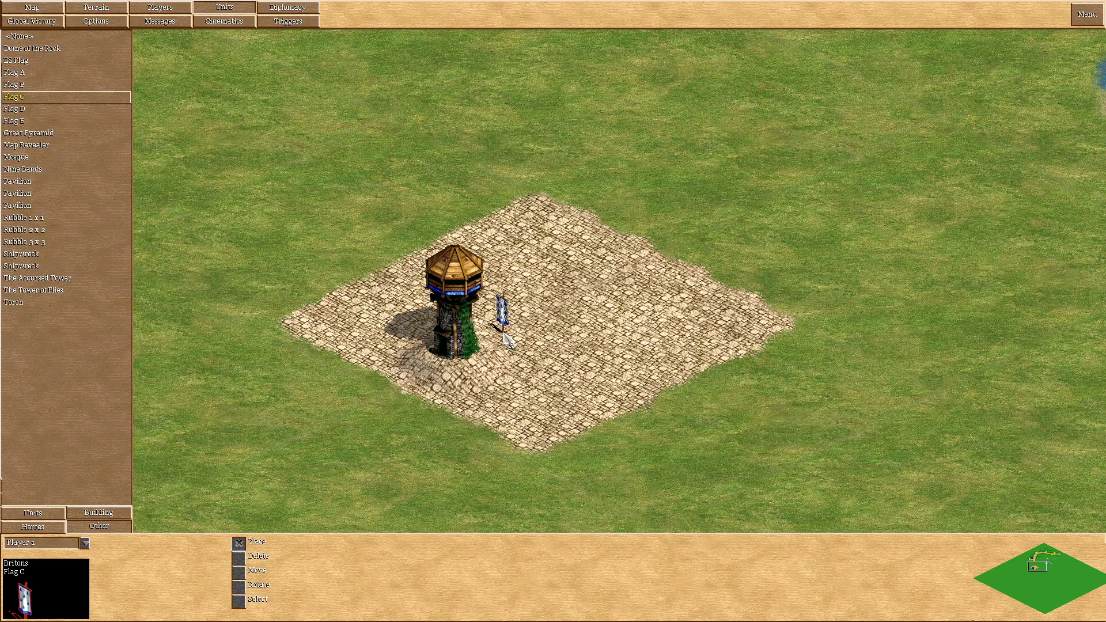
left_click(508, 338)
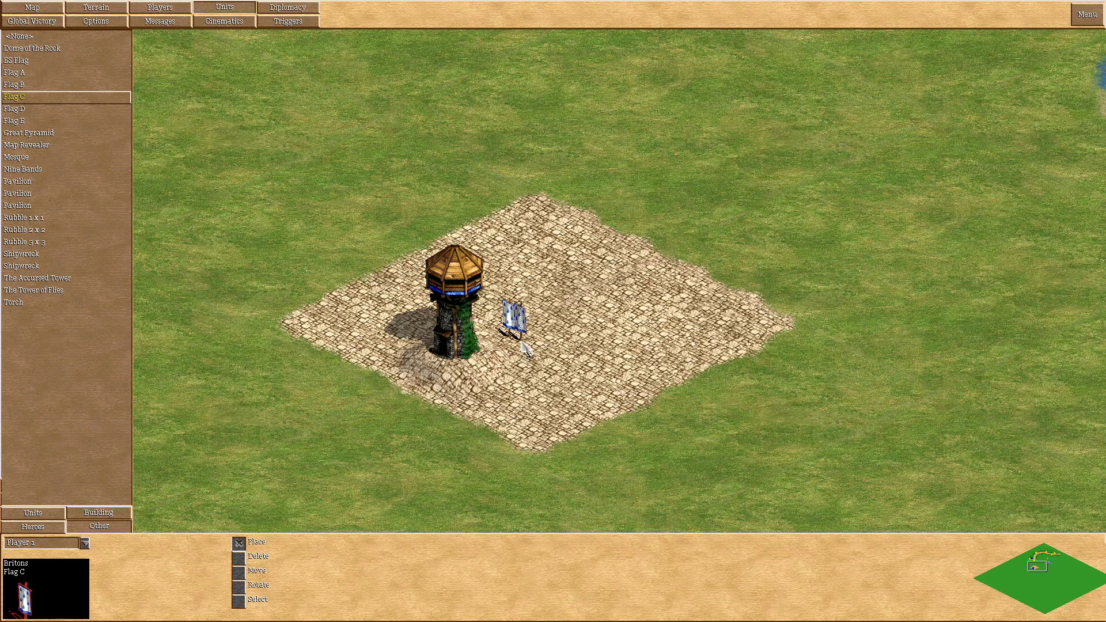
left_click(239, 557)
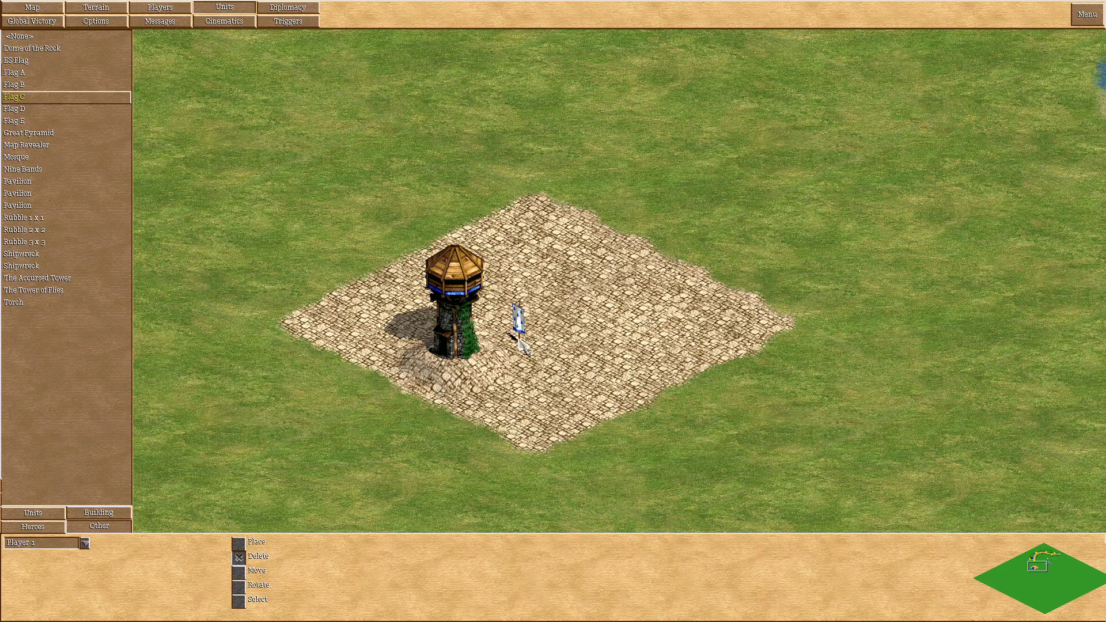
- Create a trigger with a Create Object effect and pick the flag's spot beside the Watch Tower as its location
left_click(279, 23)
left_click(72, 210)
left_click(89, 513)
left_click(113, 552)
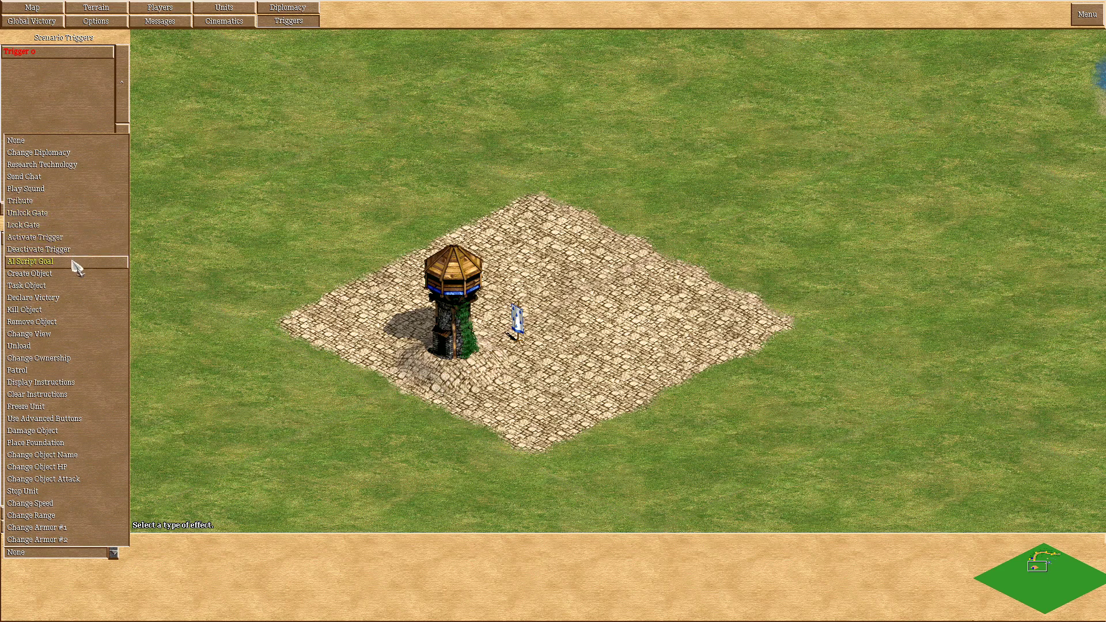
left_click(164, 592)
left_click(113, 553)
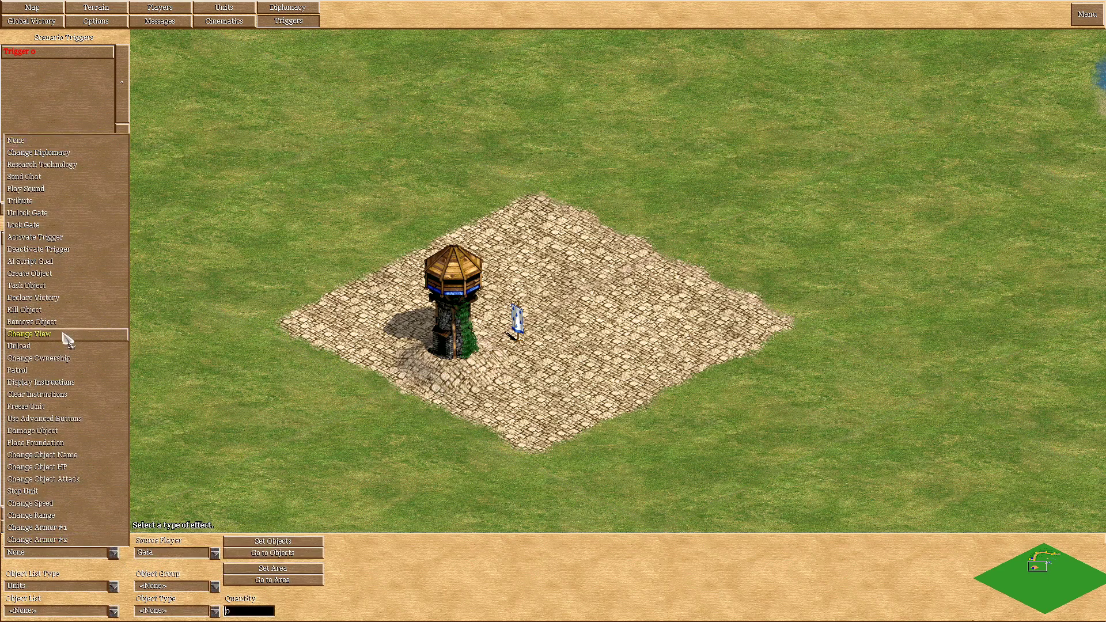
left_click(52, 277)
left_click(271, 607)
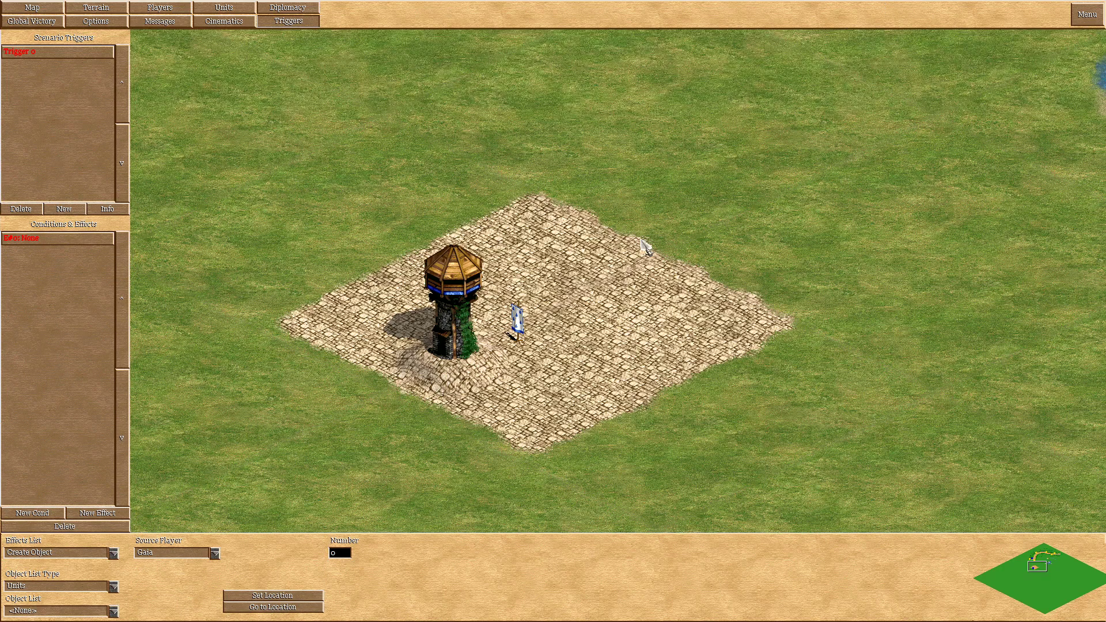
left_click(508, 336)
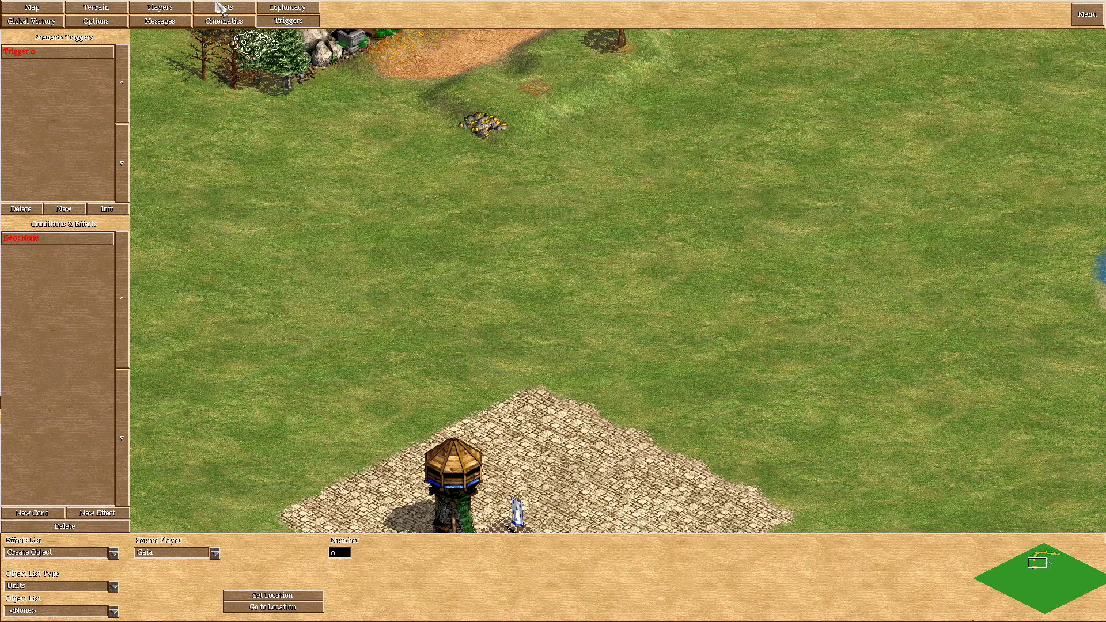
- Move the flag slightly closer to the Watch Tower on the road square
left_click(222, 7)
left_click(236, 577)
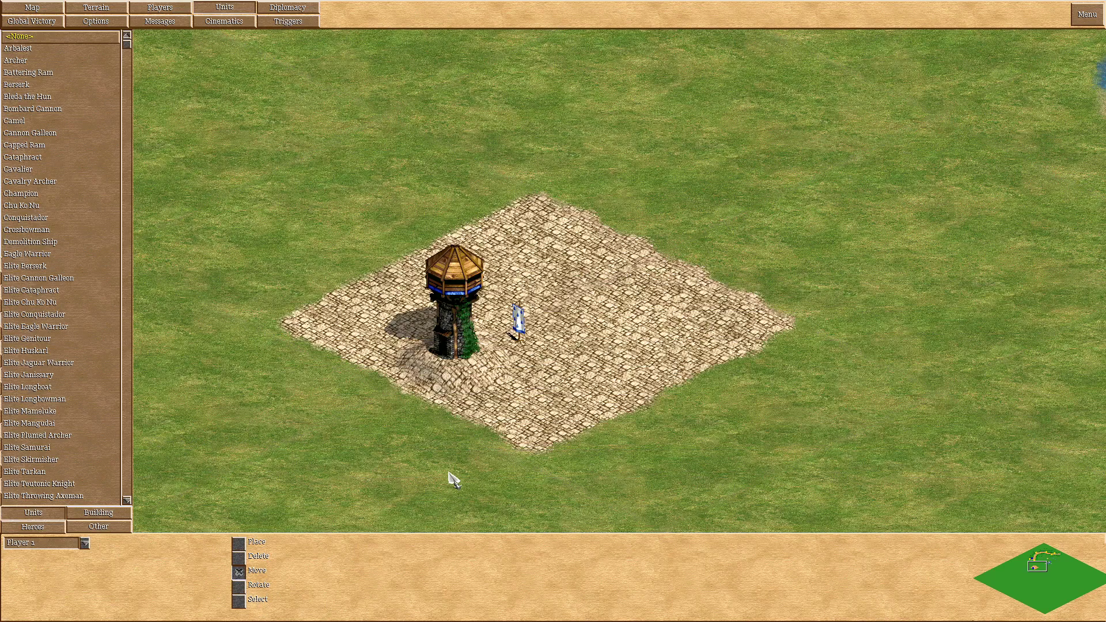
left_click(520, 335)
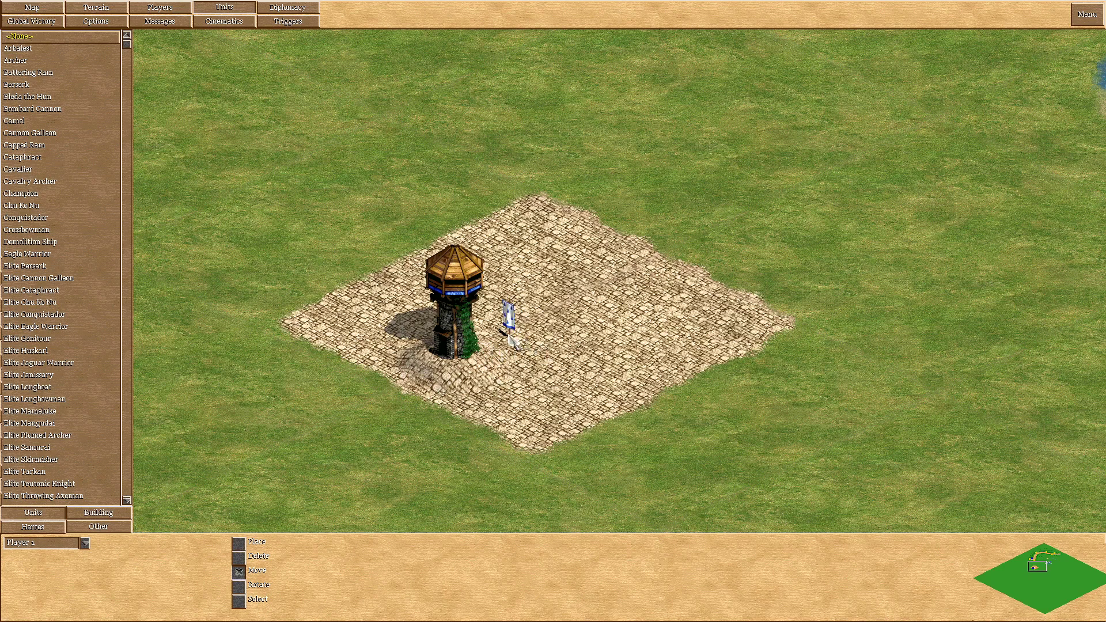
- Reopen the trigger's Create Object effect and check its location against the moved flag
left_click(277, 22)
left_click(42, 238)
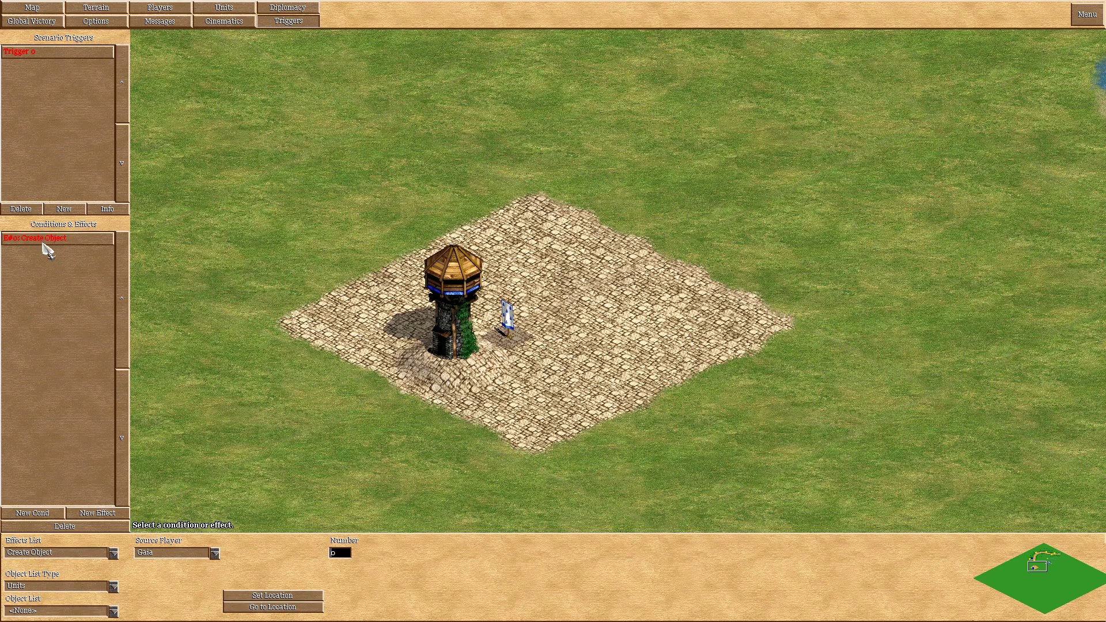
left_click(302, 596)
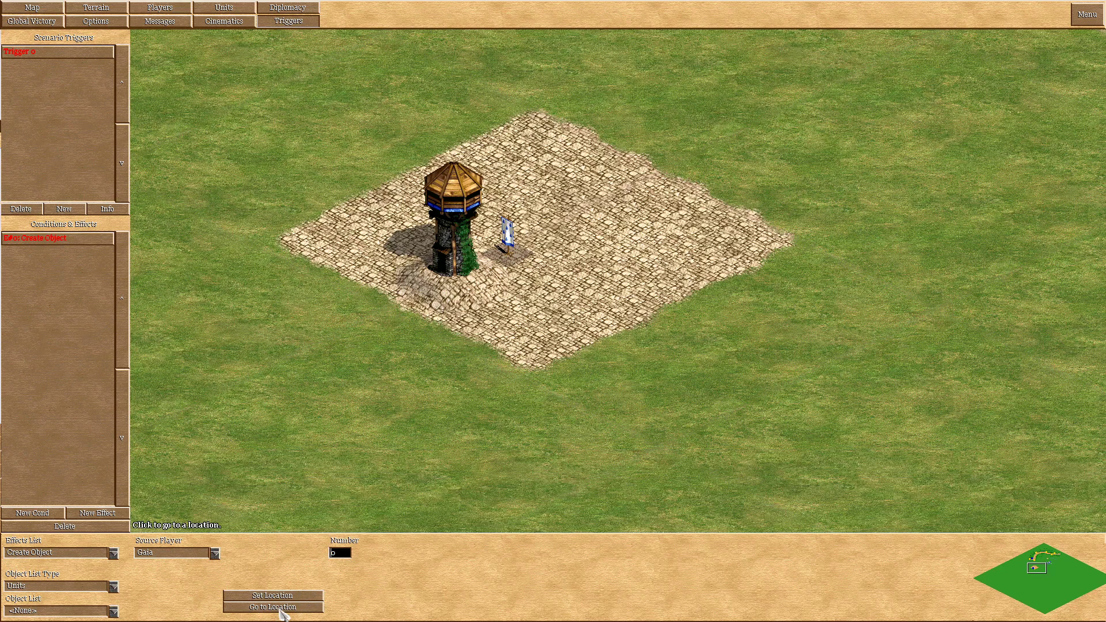
left_click(279, 607)
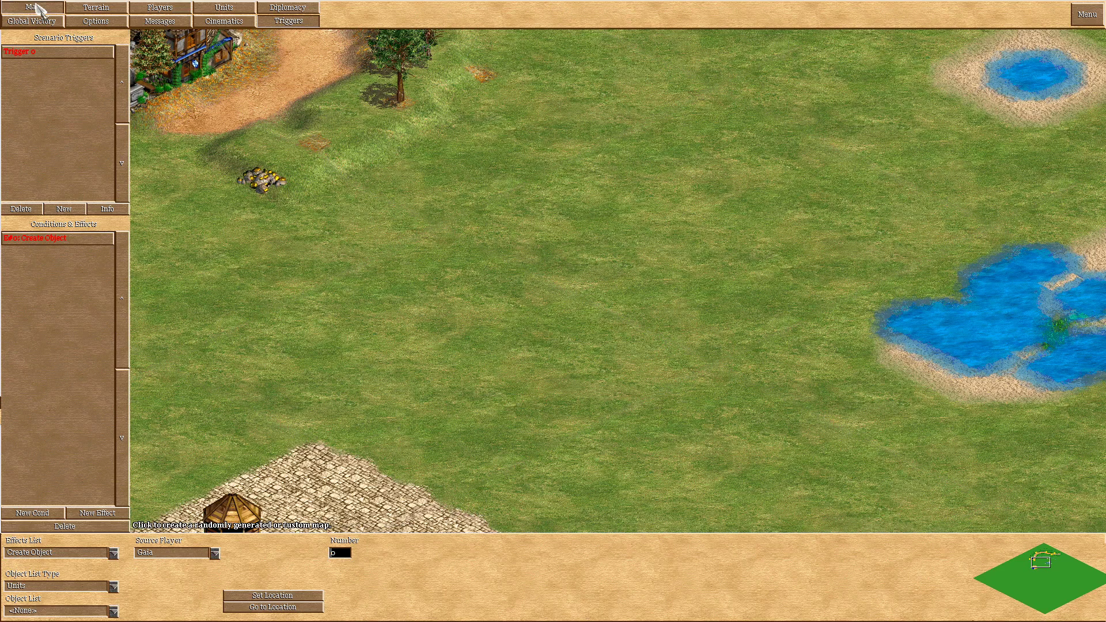
left_click(33, 6)
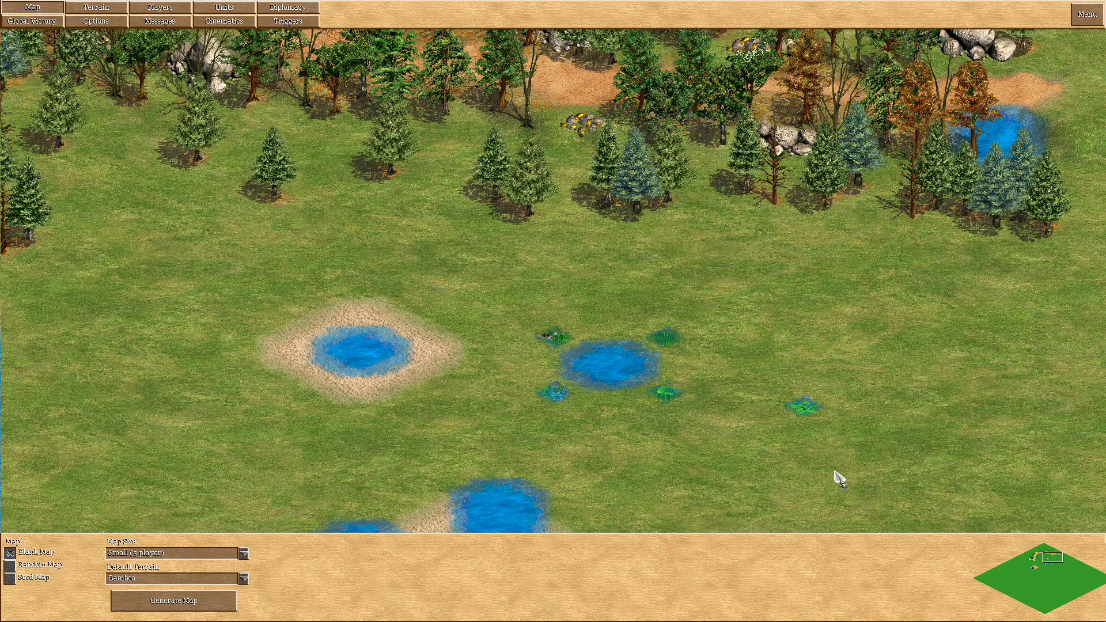
left_click(305, 22)
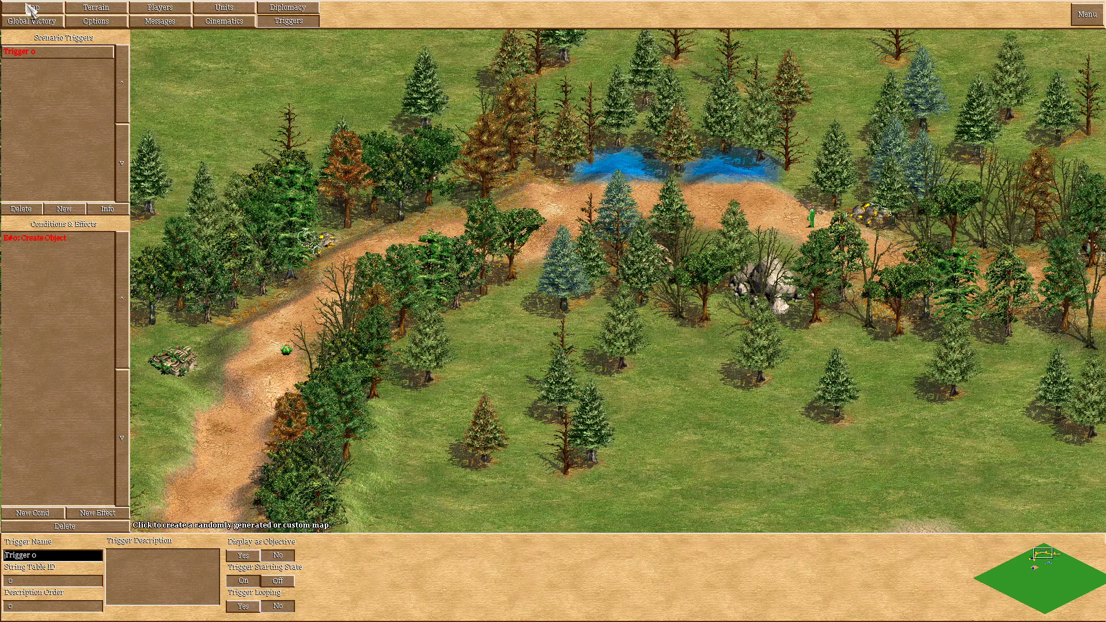
left_click(30, 8)
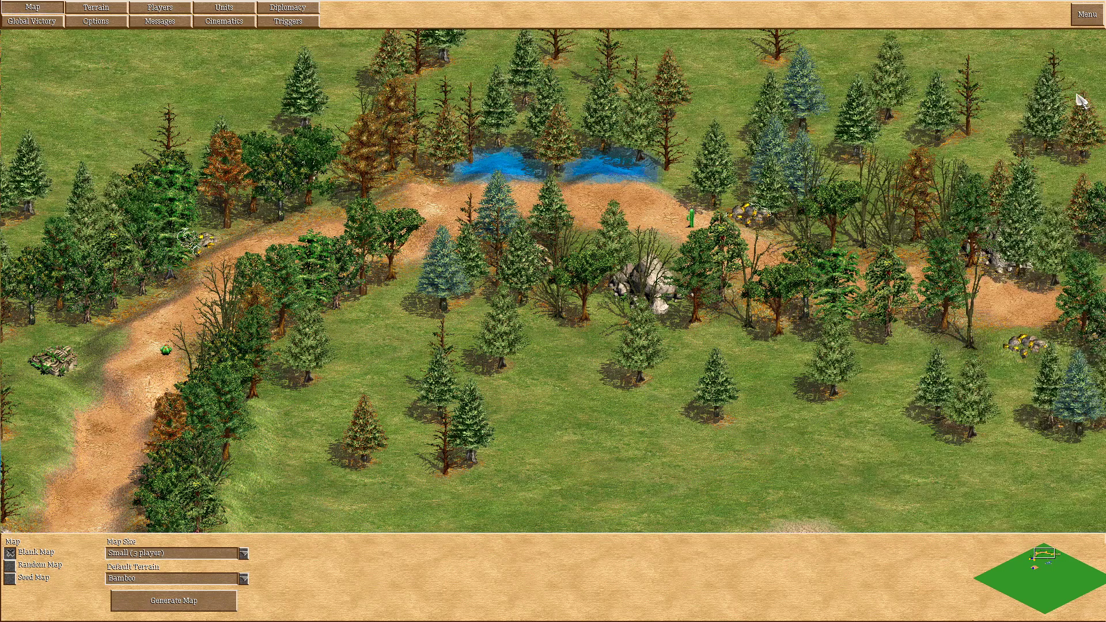
- Open the scenario editor's main menu with the save and test options
left_click(1086, 14)
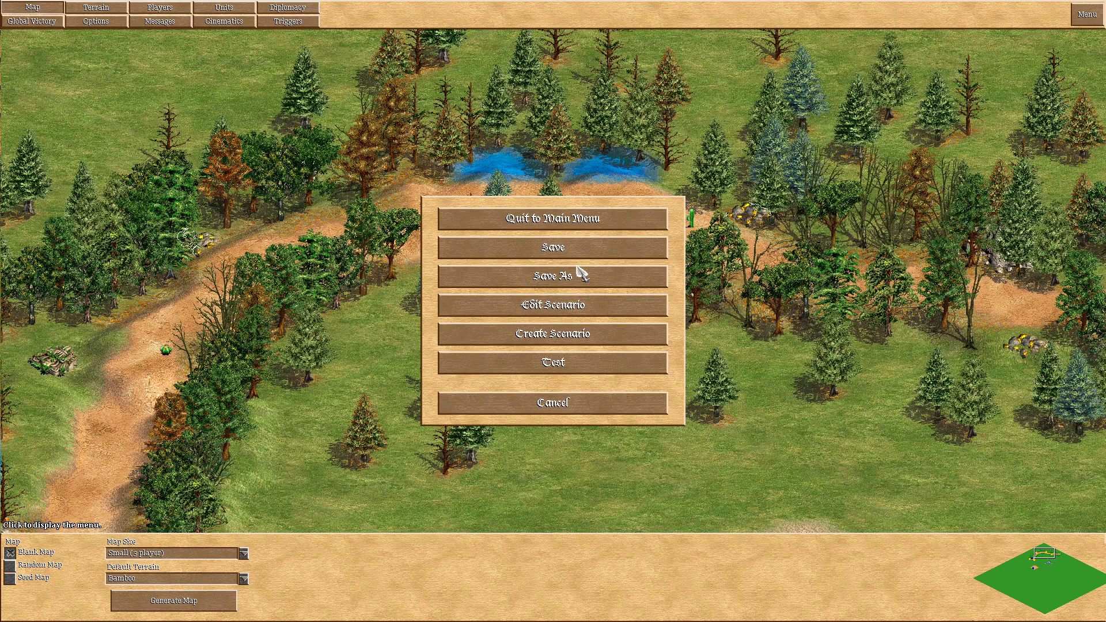